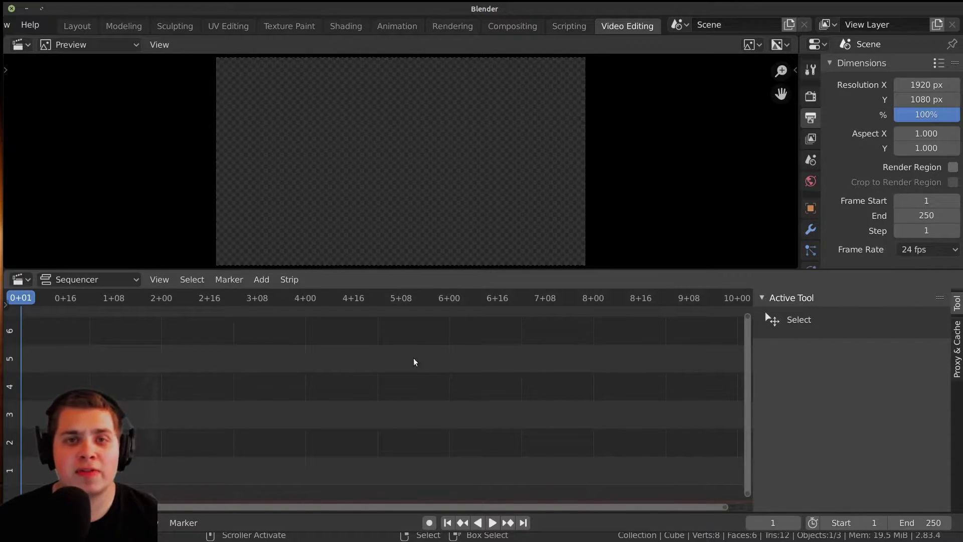
Add the Me Jumping.mp4 clip at frame 1 of the sequencer and check the scene's frame rate
left_click_drag(284, 414, 210, 365)
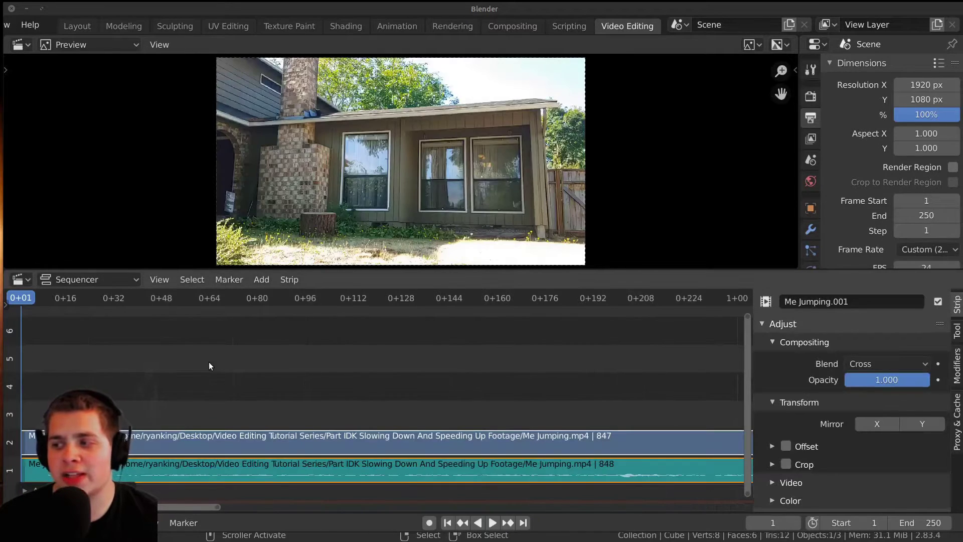
scroll(365, 419, "down", 10)
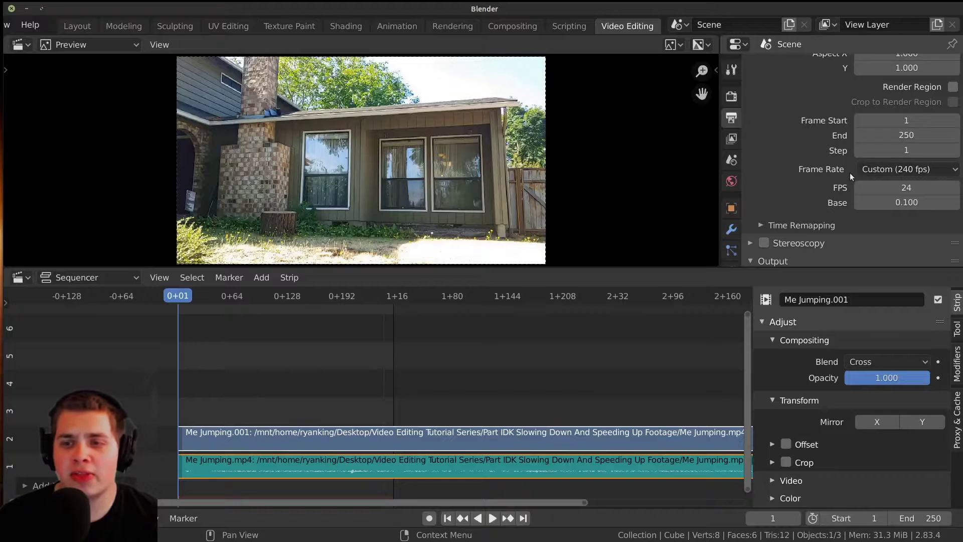
scroll(322, 419, "down", 1)
scroll(321, 416, "down", 1, "ctrl")
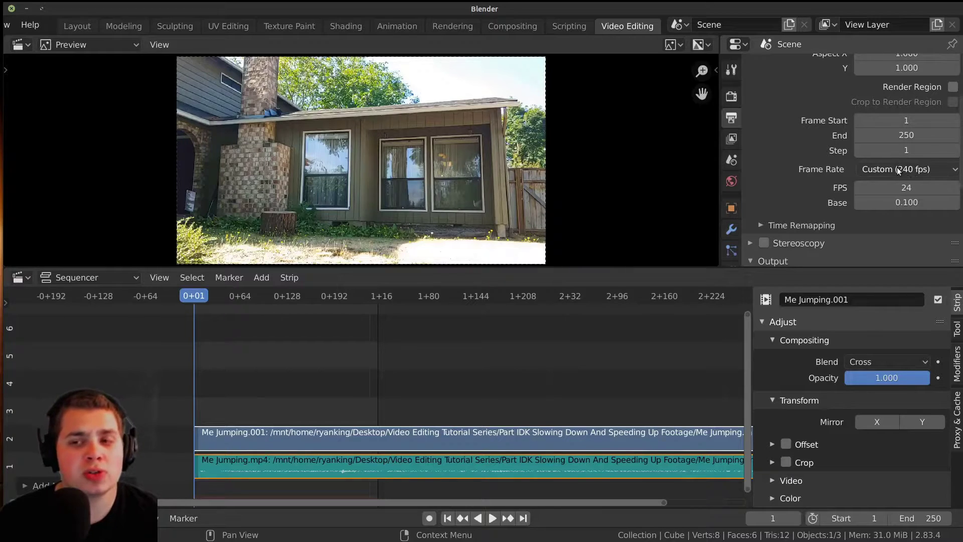
scroll(903, 169, "up", 4)
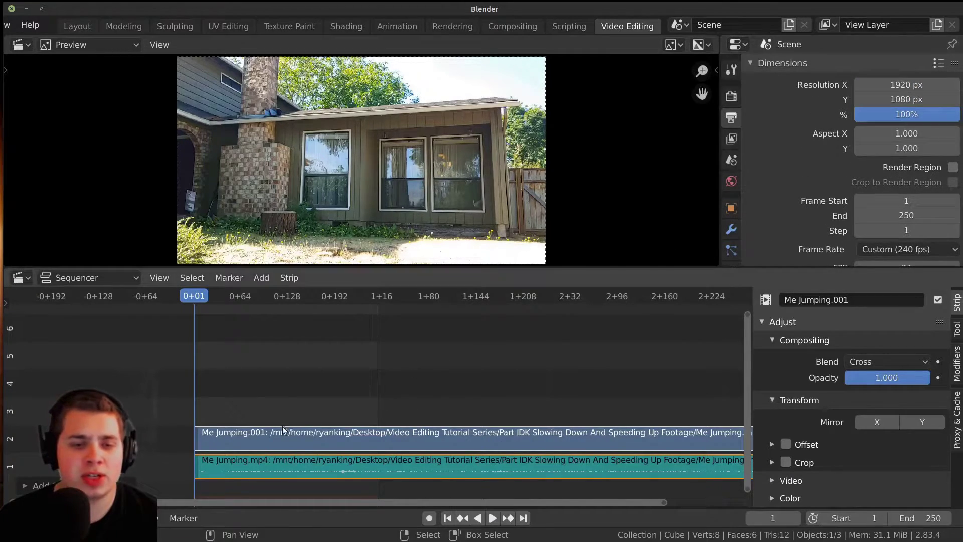
Set the scene's render resolution from the Me Jumping.001 movie strip, giving 1280 × 720 px
left_click(362, 430)
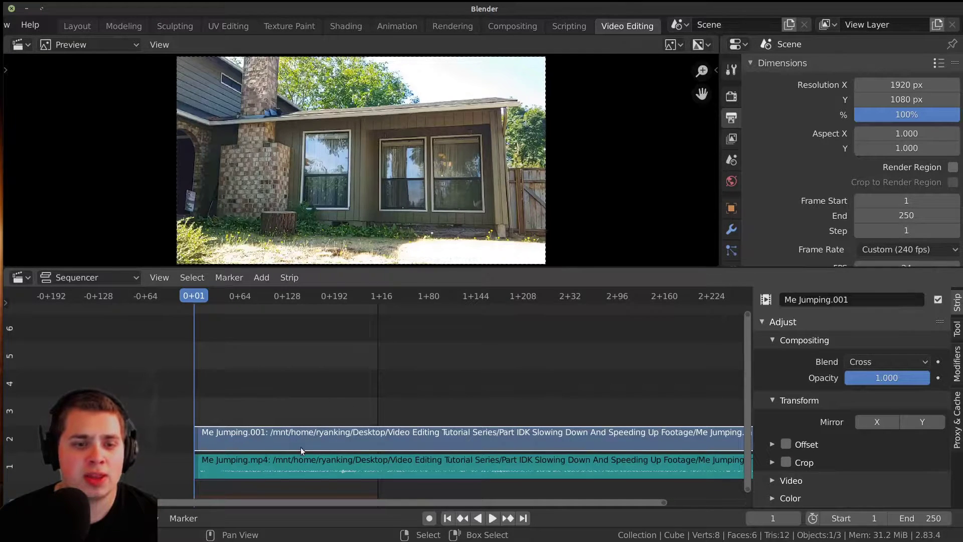
left_click(285, 277)
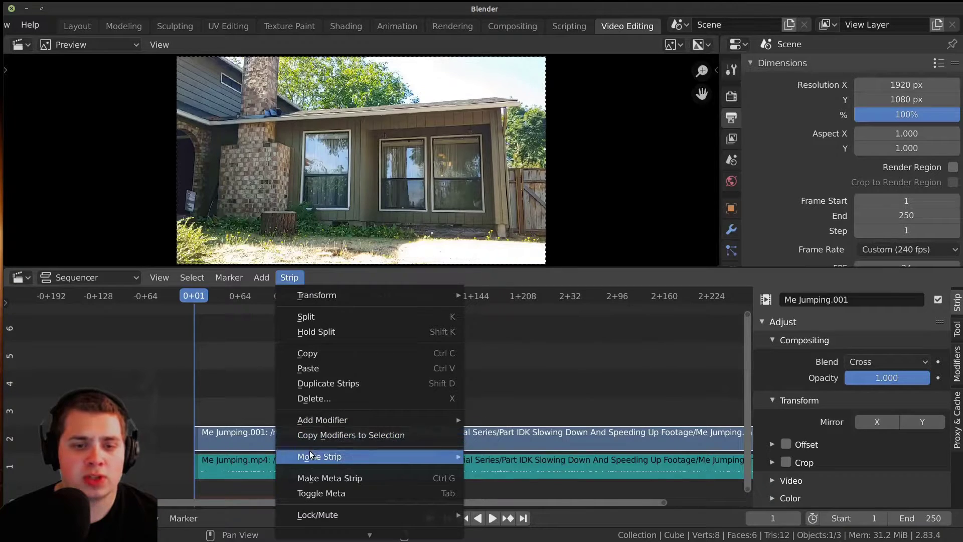
mouse_move(311, 456)
left_click(496, 456)
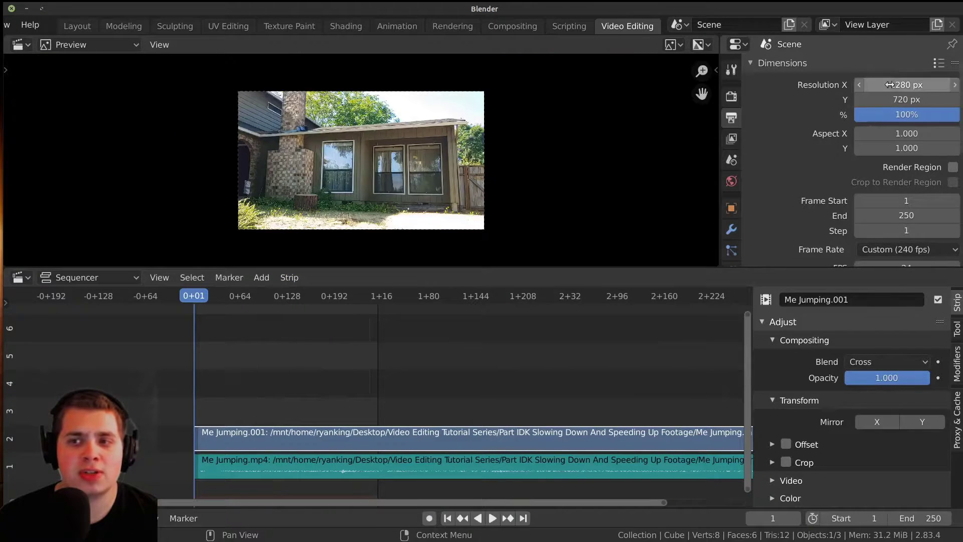
scroll(689, 117, "up", 1)
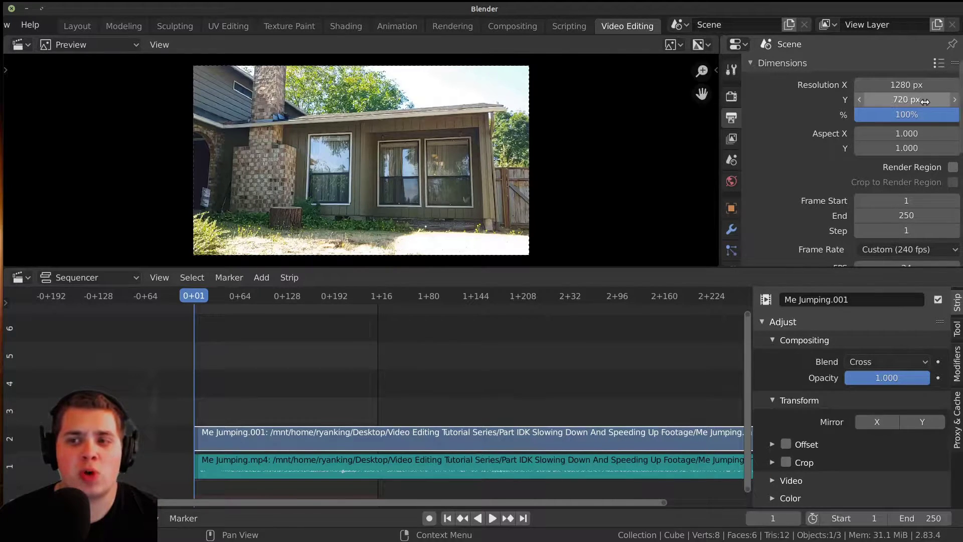
Set the scene's end frame to 873, just past the end of the clip
key("Home")
left_click_drag(917, 527, 950, 518)
key("Home")
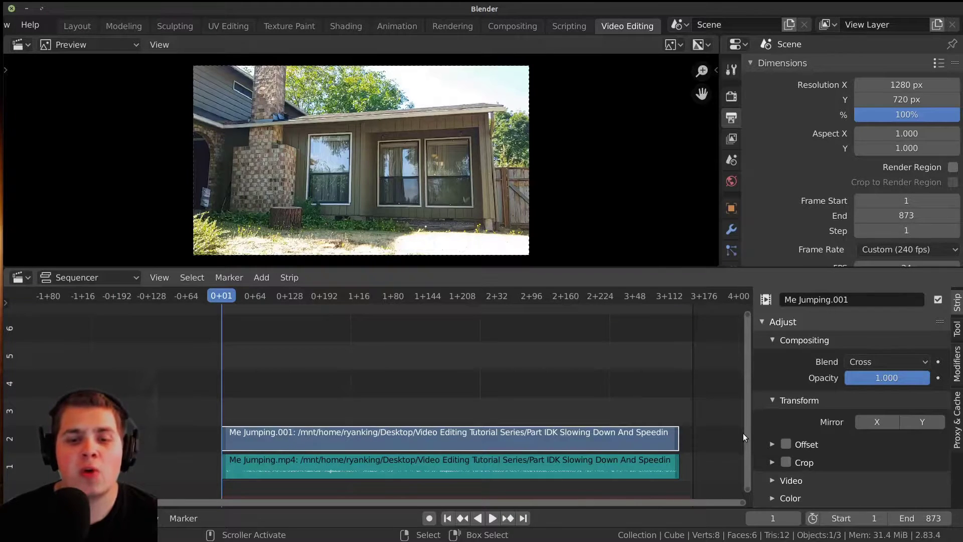
middle_click_drag(603, 398, 588, 400)
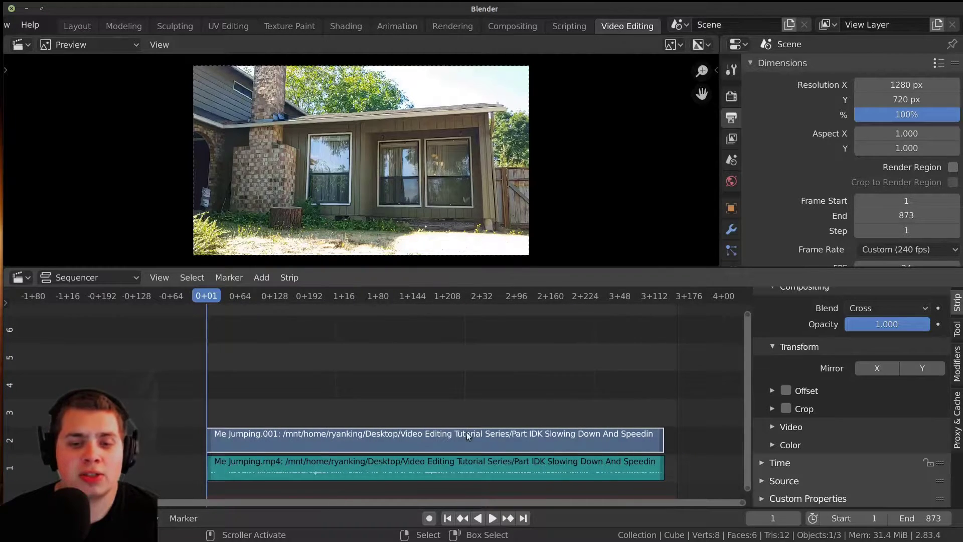
Add a Speed Control effect strip to the Me Jumping.001 movie strip
key("shift+a")
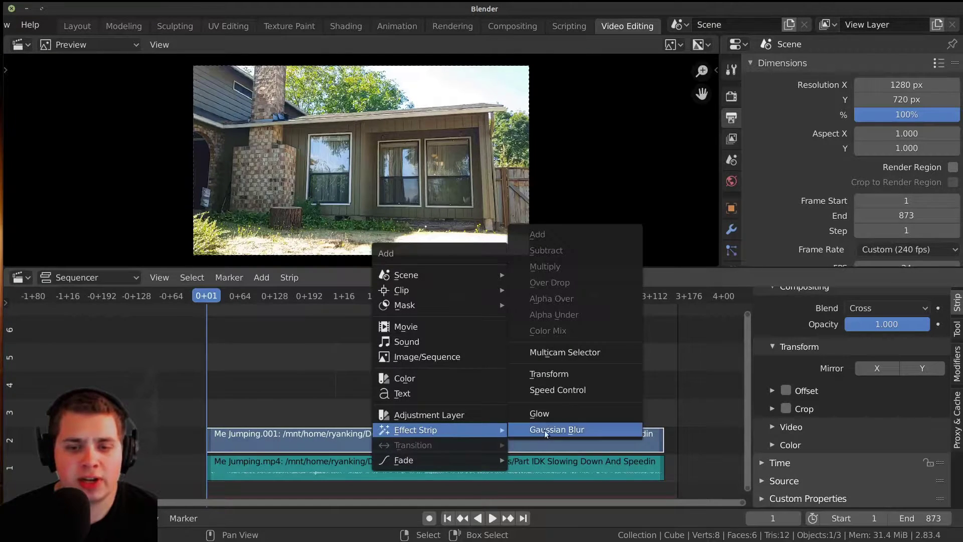
left_click(527, 393)
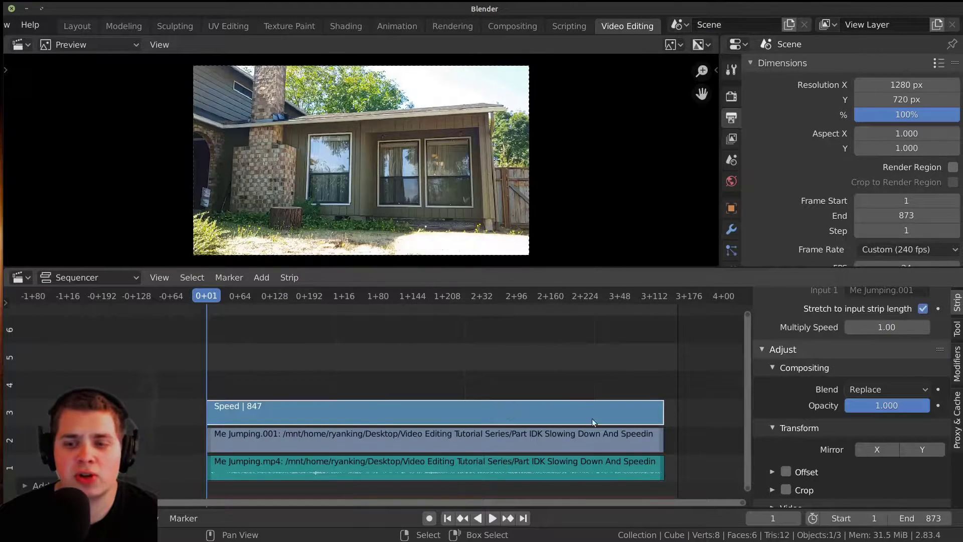
scroll(817, 397, "up", 3)
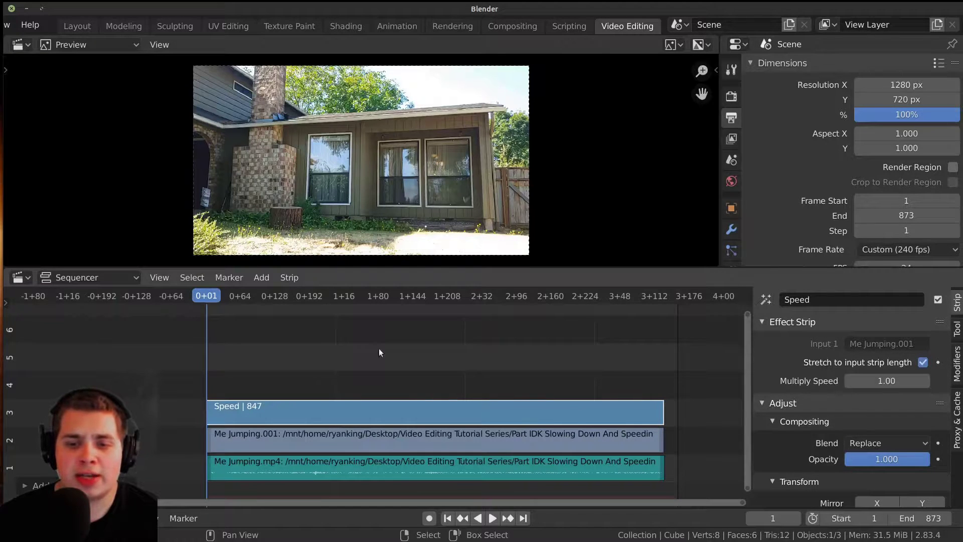
scroll(862, 465, "down", 3)
scroll(906, 393, "up", 3)
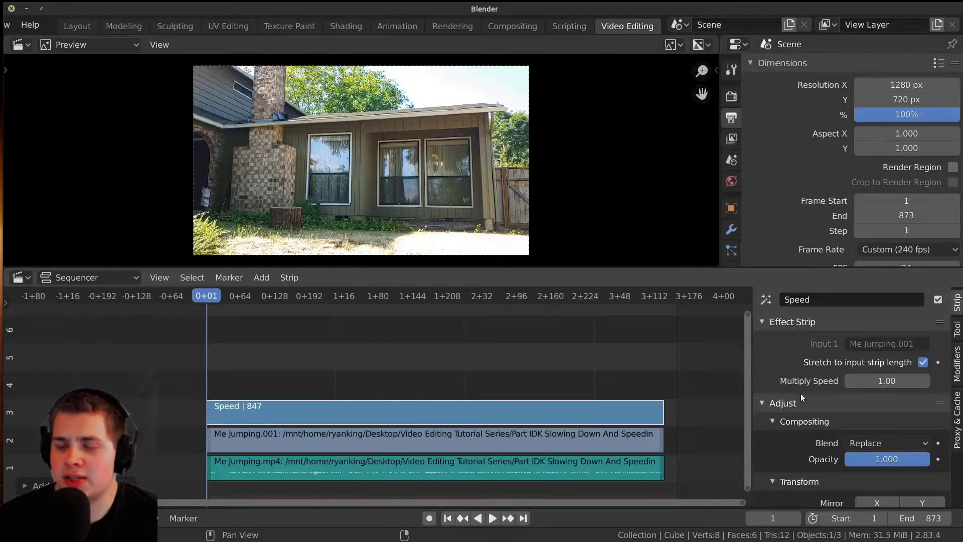
scroll(544, 439, "down", 3)
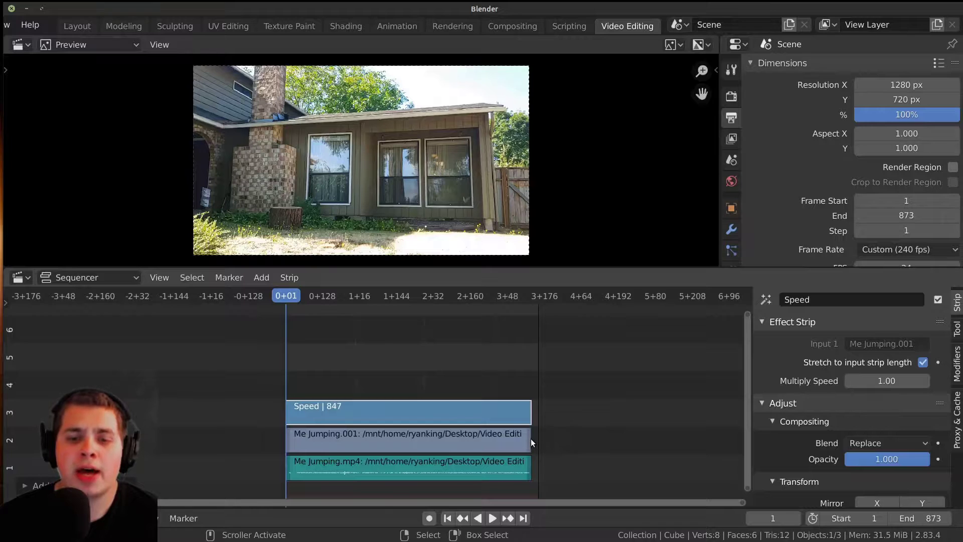
Shorten the movie strip to about 471 frames at its end and play back the sped-up footage
scroll(552, 439, "up", 1)
left_click_drag(571, 440, 601, 424)
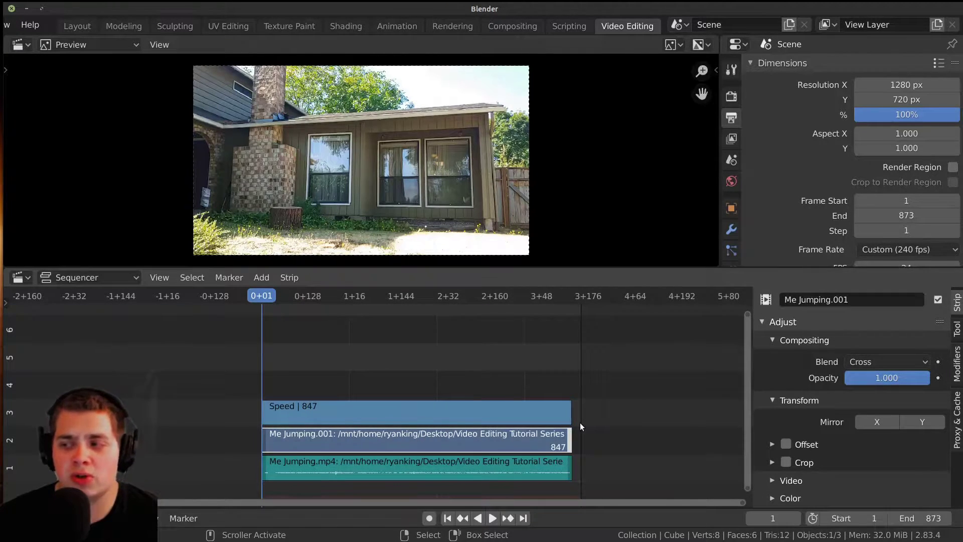
scroll(580, 426, "up", 2)
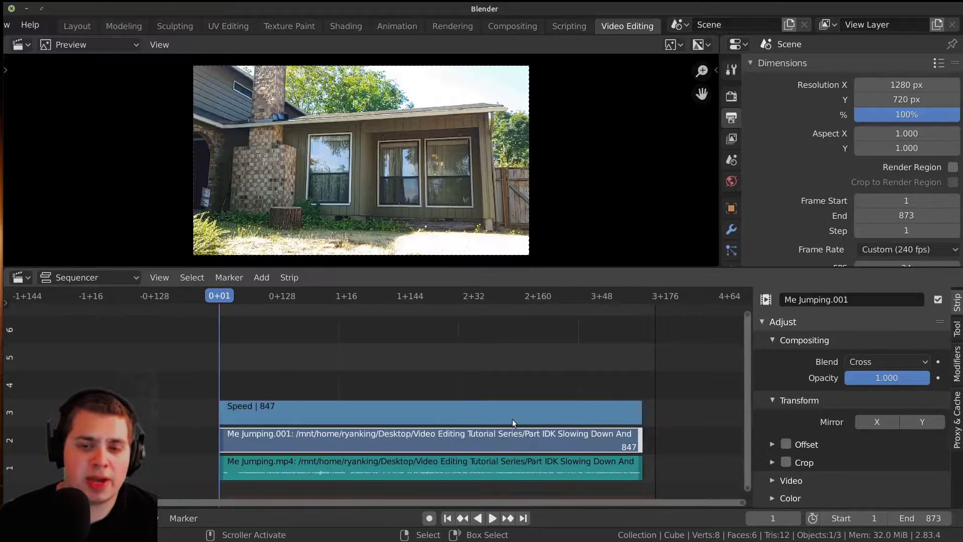
left_click_drag(593, 427, 432, 425)
key("space")
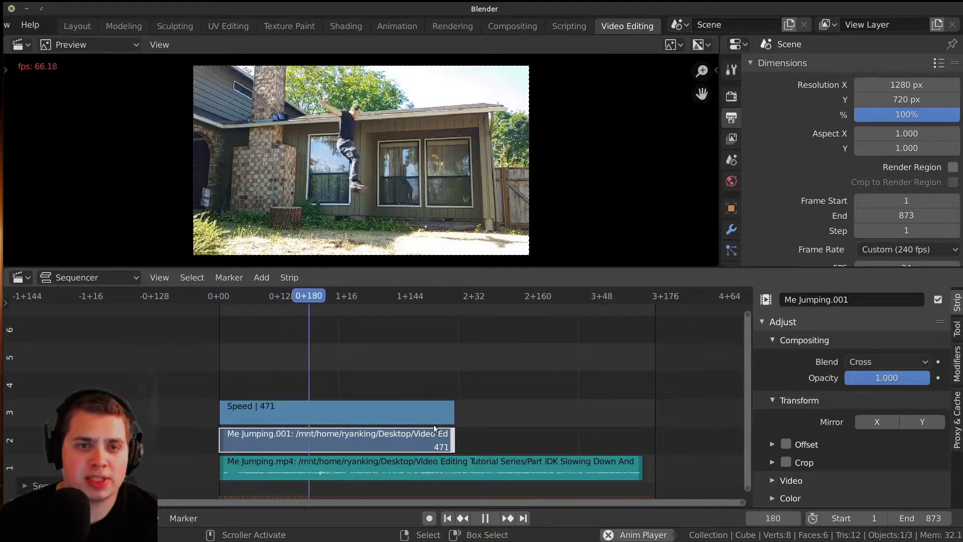
key("space")
Extend the movie strip's end to about 1424 frames, set the scene's end frame to 1571 and play the slowed footage
scroll(455, 428, "down", 6)
key("g")
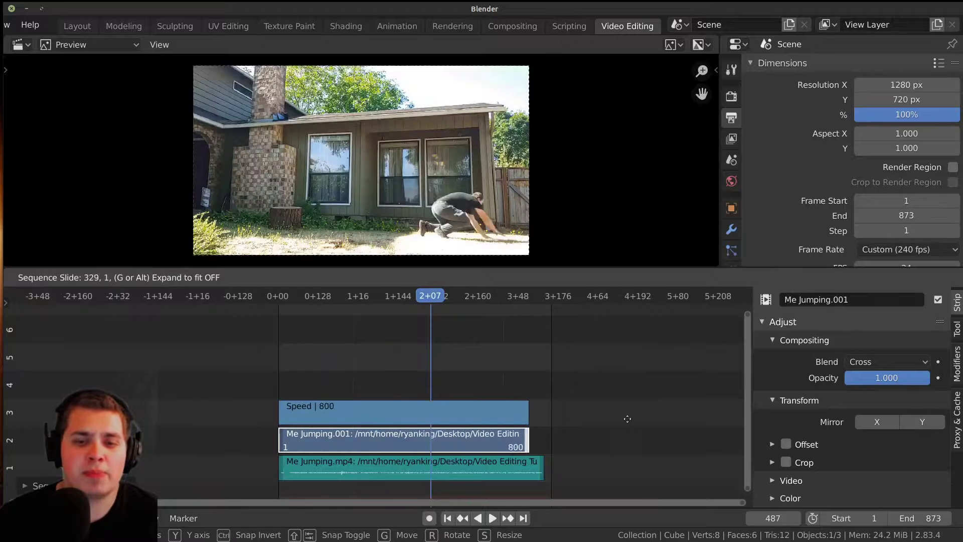
left_click(35, 421)
left_click_drag(916, 518, 959, 518)
key("space")
scroll(468, 420, "down", 4)
middle_click_drag(516, 412, 436, 411)
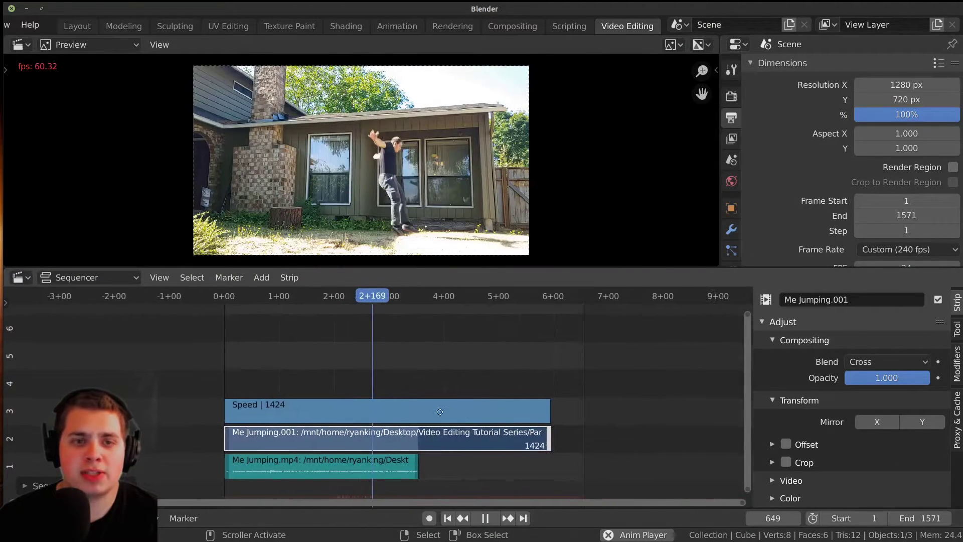
Extend the movie strip's end to about 1740 frames and play the footage from the start
key("g")
left_click(430, 424)
key("space")
left_click_drag(429, 420, 221, 425)
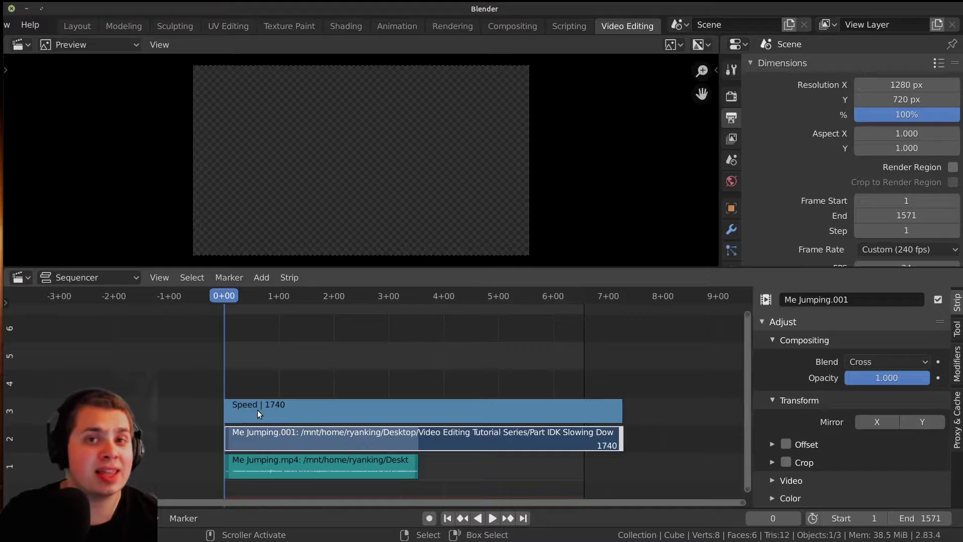
key("space")
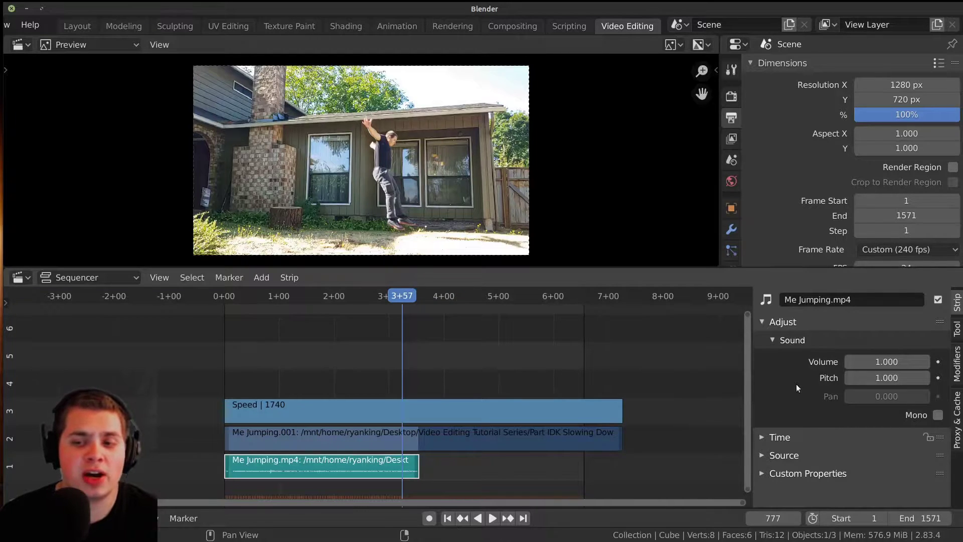
Set the pitch of the Me Jumping.mp4 sound strip to 2 and play it from the start
left_click(891, 378)
type("2")
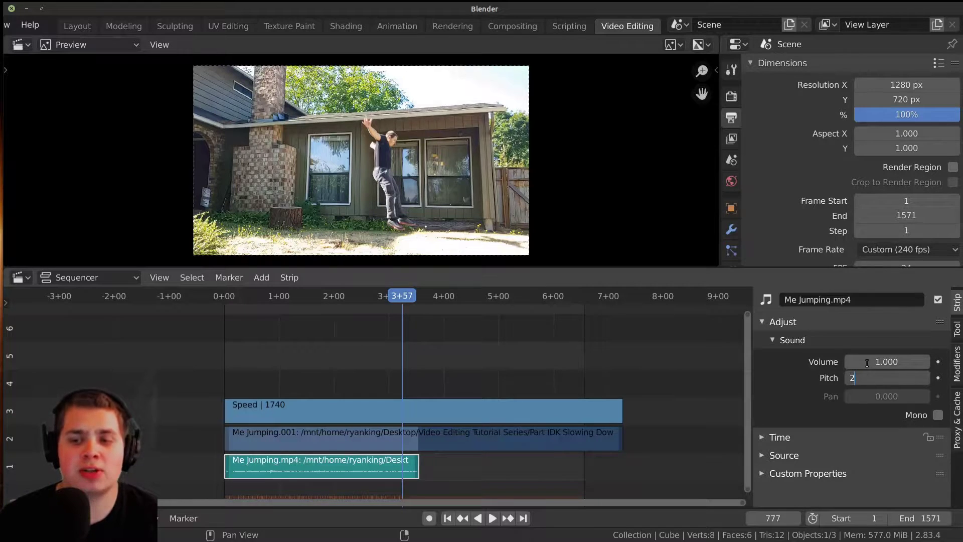
key("Return")
key("shift+Left")
key("space")
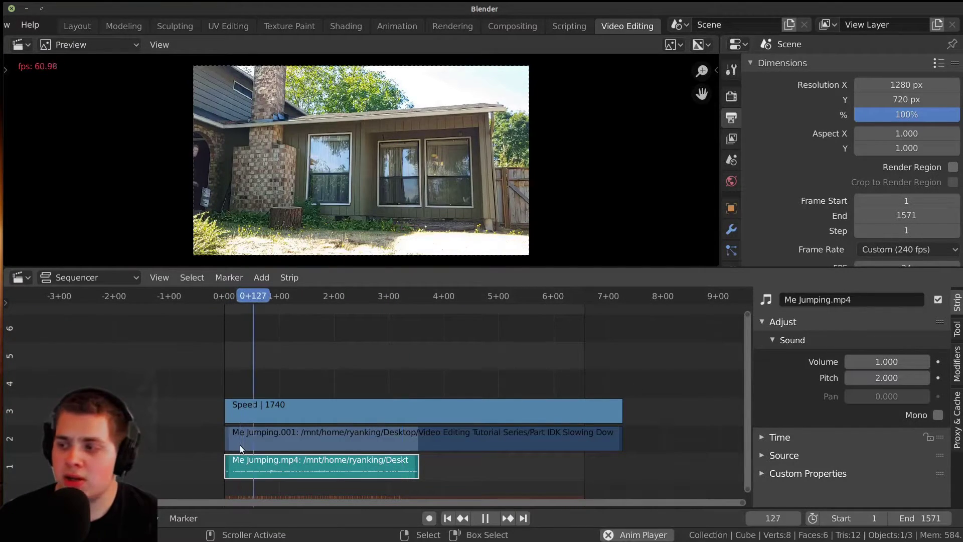
key("space")
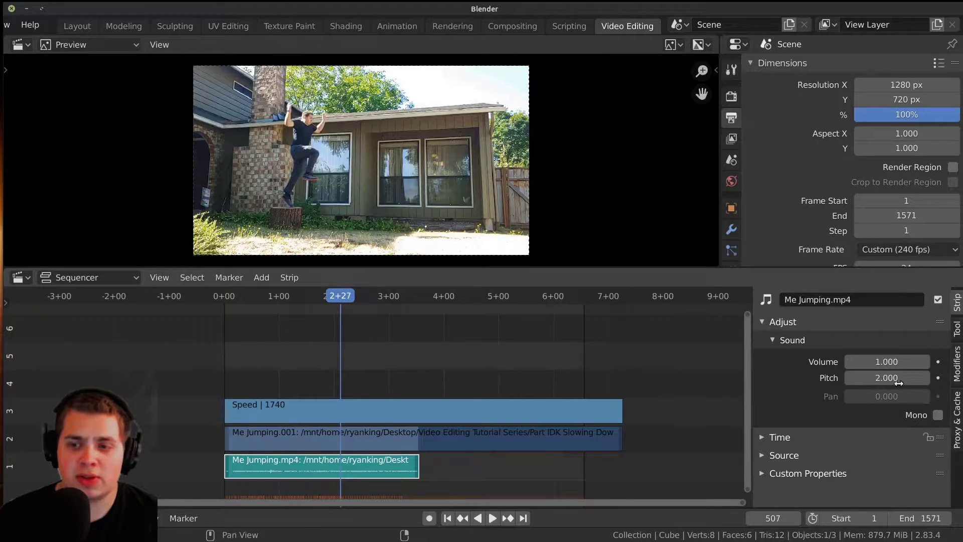
Set the sound strip's pitch to 0.5 and play it from the start
left_click(887, 382)
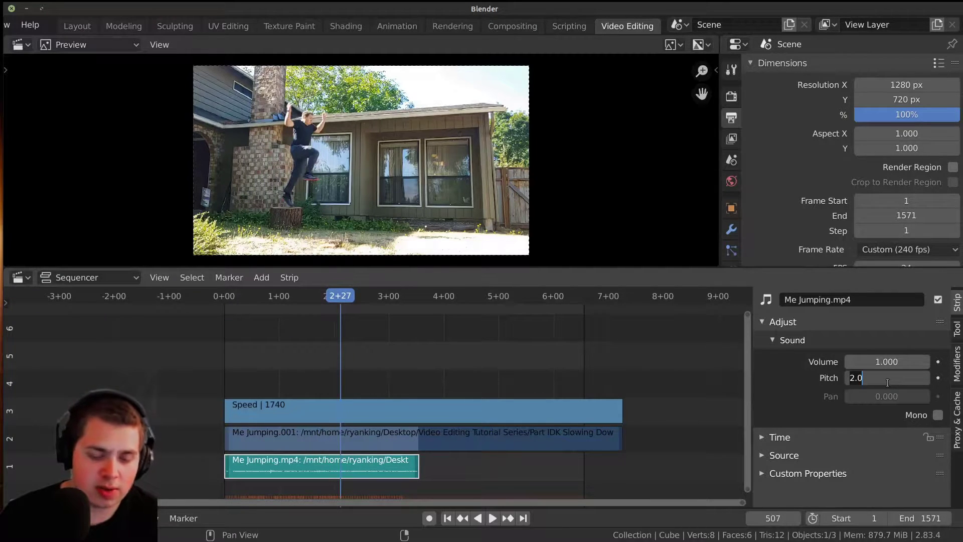
type("0.5")
key("Return")
key("shift+Left")
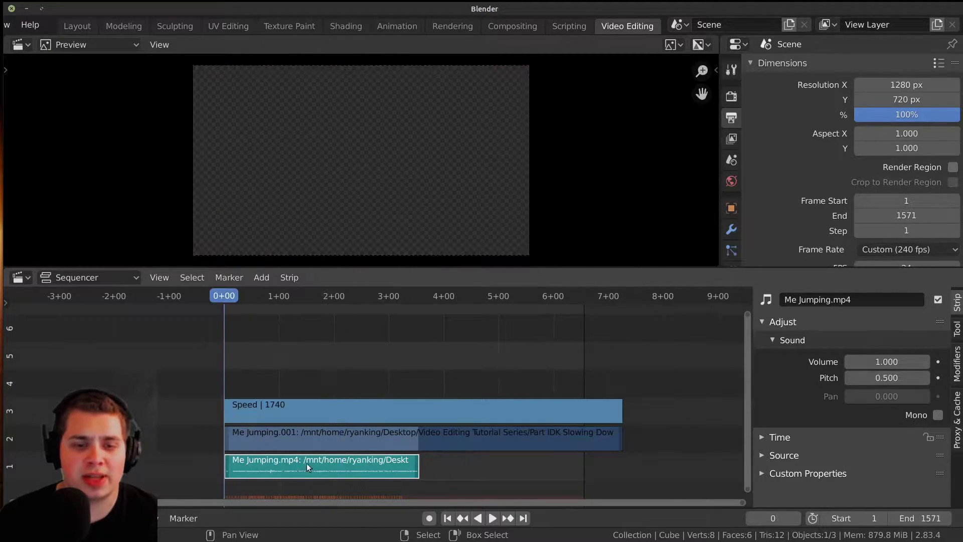
key("space")
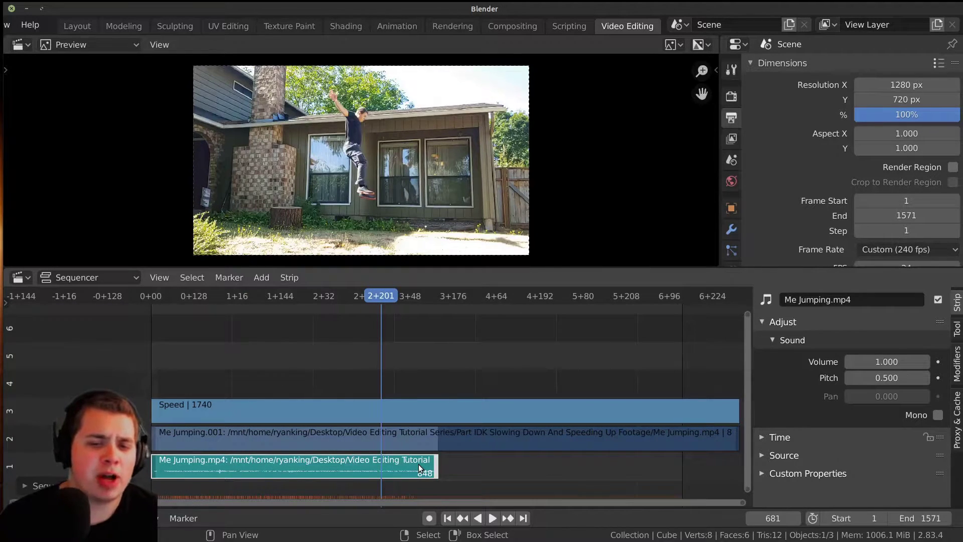
Try to stretch the end of the sound strip beyond its original length
key("g")
right_click(429, 466)
key("g")
key("Escape")
key("g")
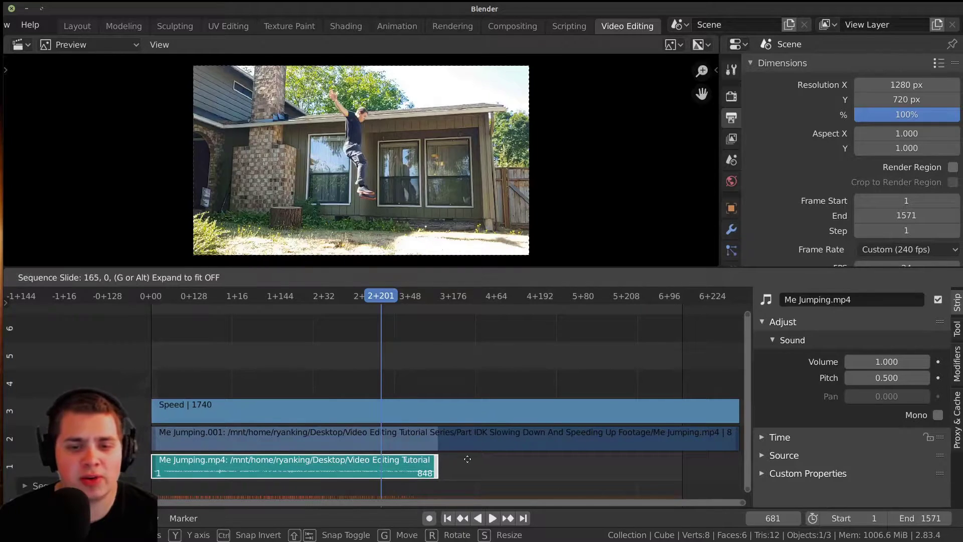
key("Escape")
key("g")
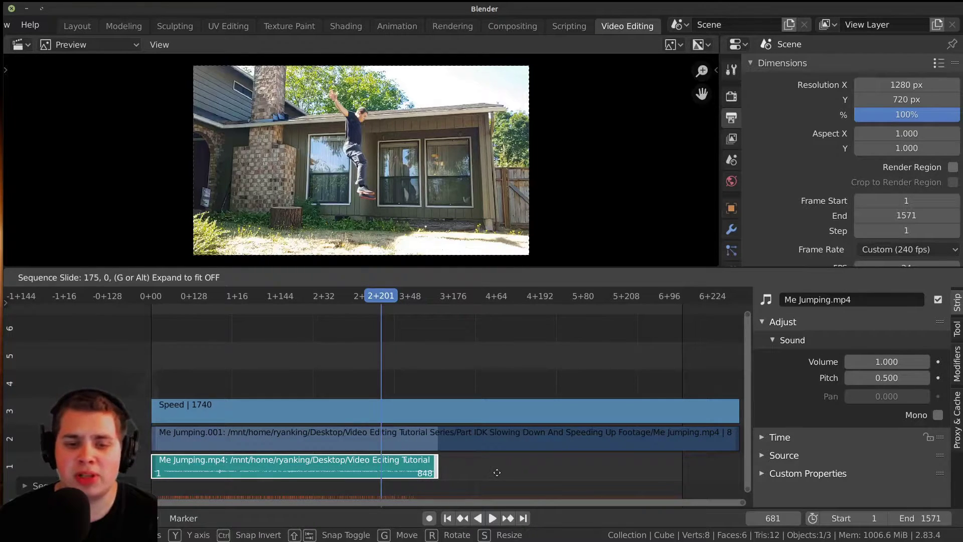
key("Escape")
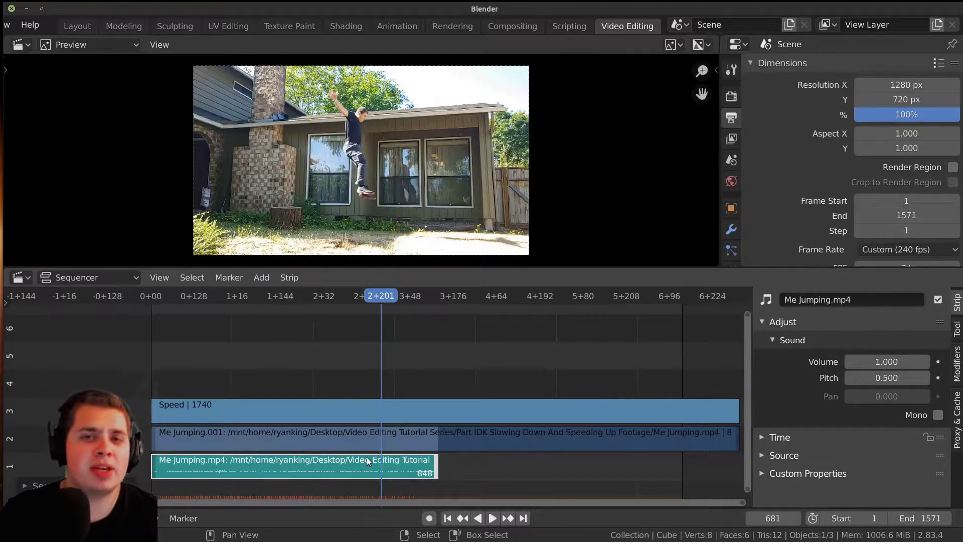
scroll(366, 456, "down", 2)
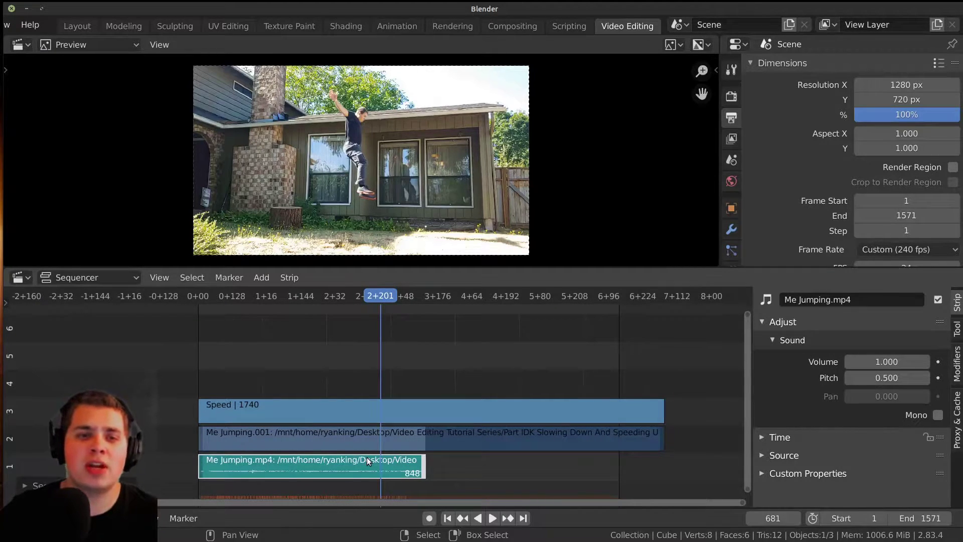
middle_click_drag(303, 413, 326, 413)
scroll(410, 208, "up", 1)
scroll(410, 210, "down", 1)
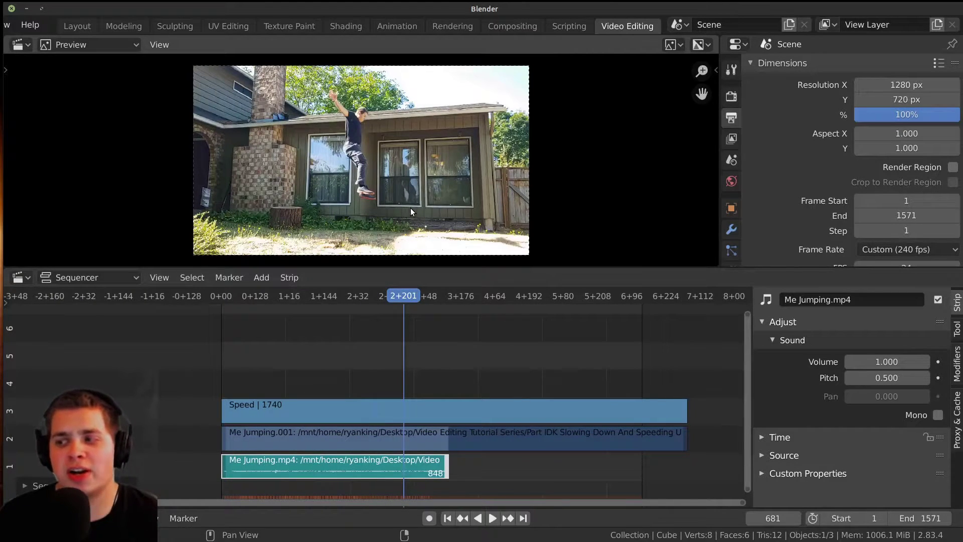
scroll(410, 208, "up", 1)
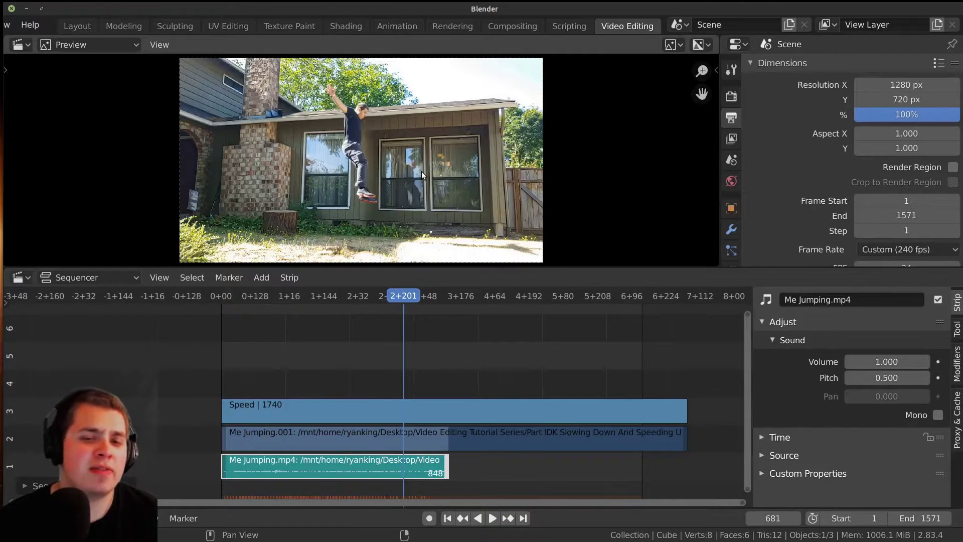
Delete the Speed effect strip and shorten the movie strip to about the length of the sound strip
left_click(682, 436)
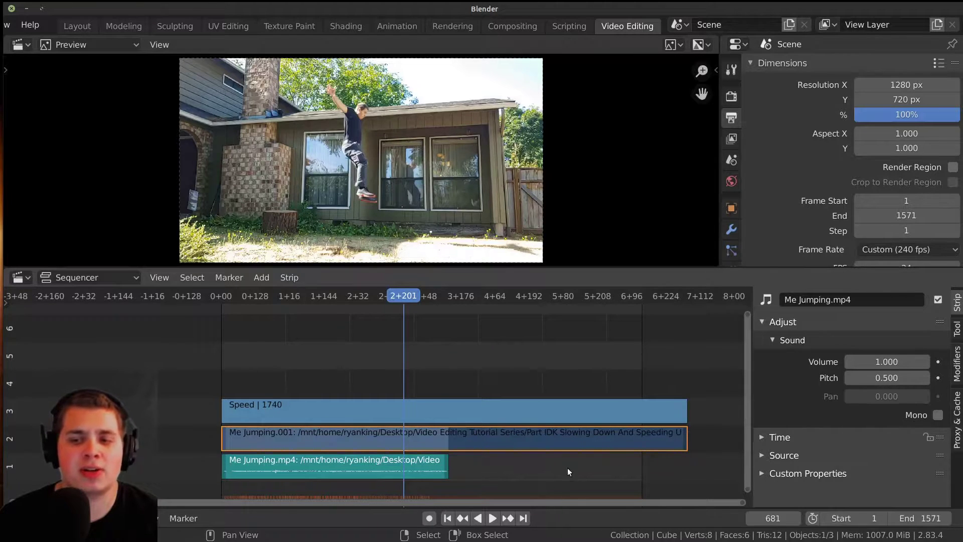
left_click(428, 405)
key("Delete")
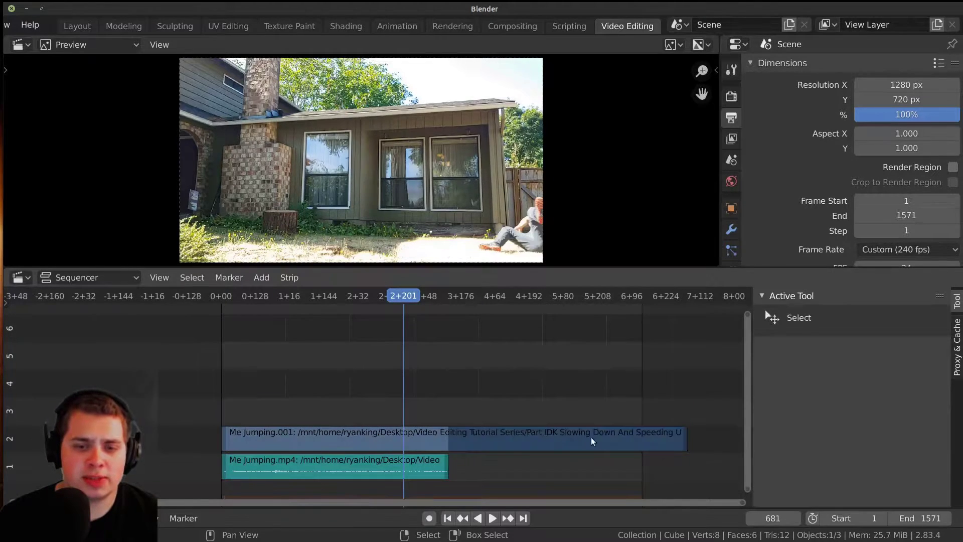
left_click_drag(683, 437, 433, 445)
Set the pitch of the Me Jumping.mp4 sound strip to 1
left_click(431, 467)
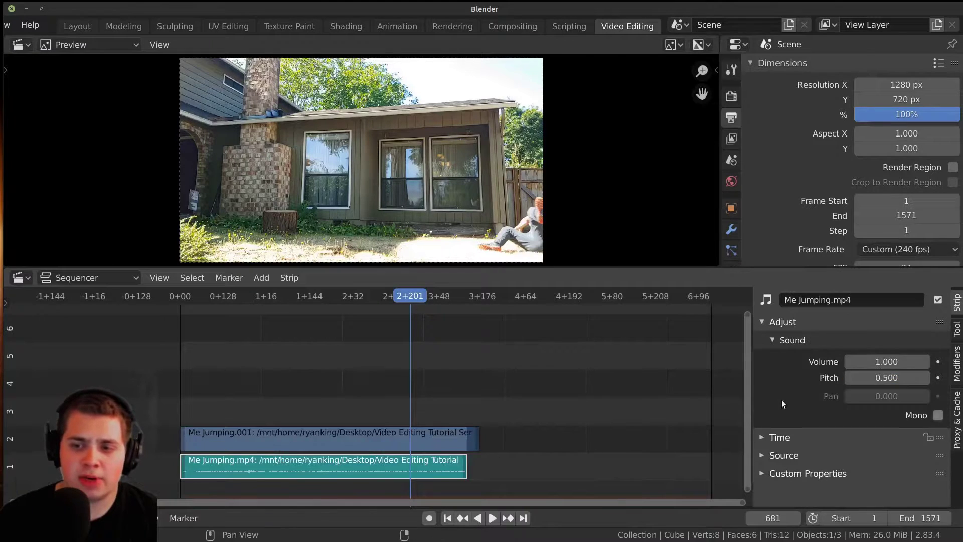
left_click(874, 379)
type("1")
key("Return")
Adjust the end of the movie strip to frame 848, level with the end of the sound strip
scroll(534, 424, "up", 2)
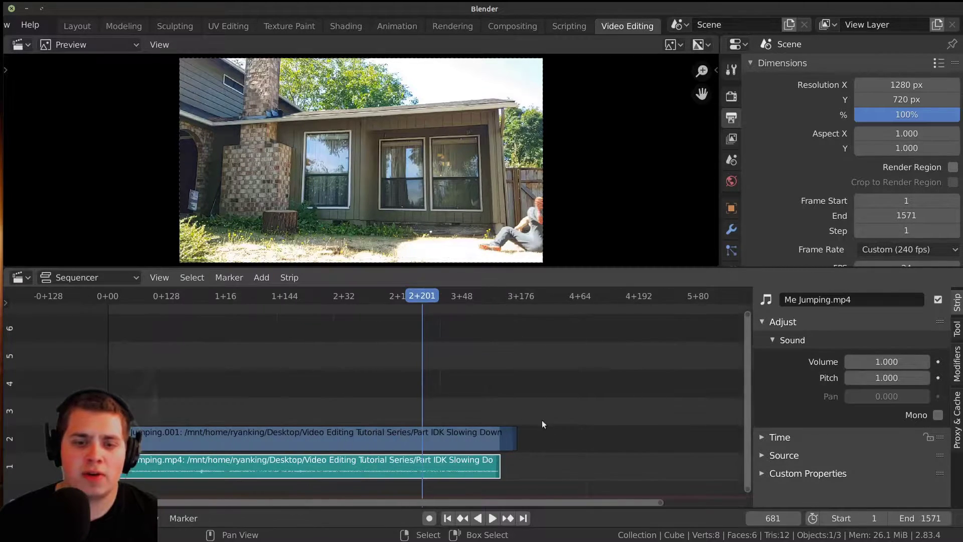
left_click(505, 441)
scroll(511, 442, "up", 2)
key("g")
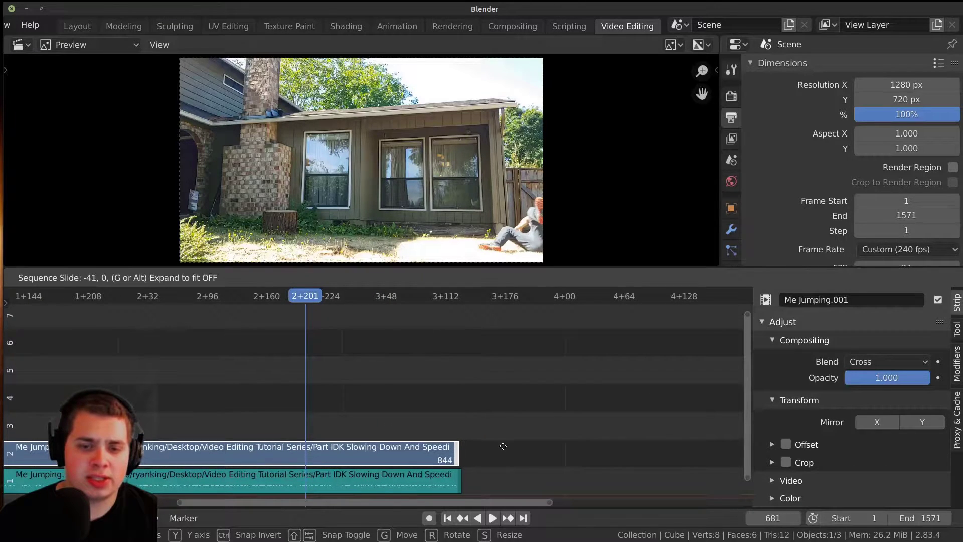
left_click(507, 446)
scroll(507, 447, "up", 2)
key("g")
left_click(510, 447)
scroll(371, 447, "down", 3)
middle_click_drag(351, 417, 528, 401)
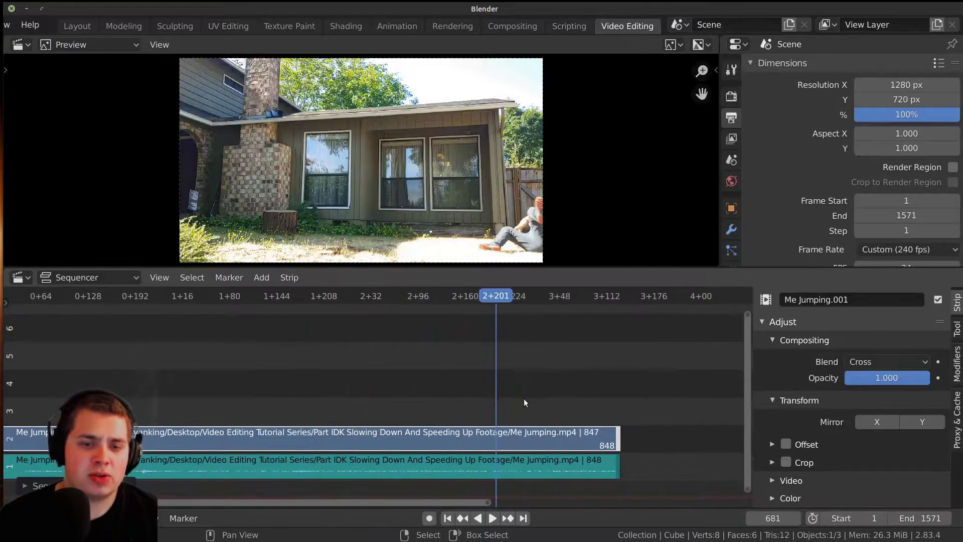
key("Home")
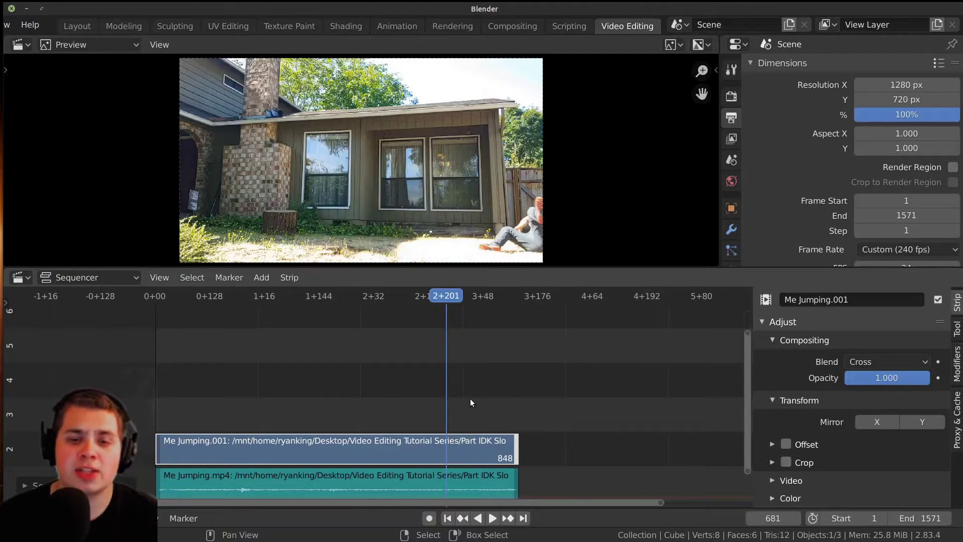
Select the whole movie strip and save the project as Slow Motion.blend in the Prep folder
left_click(462, 456)
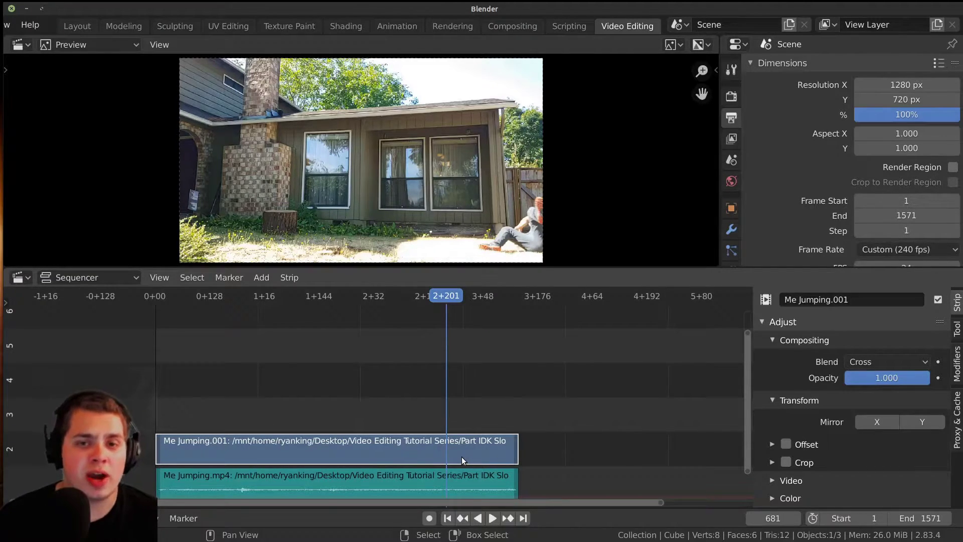
middle_click_drag(499, 390, 441, 402)
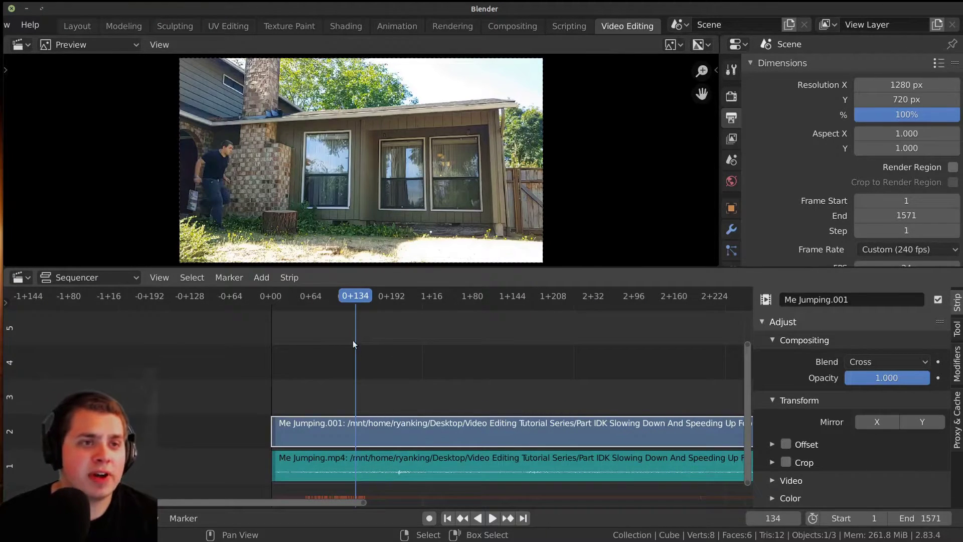
scroll(114, 32, "up", 3)
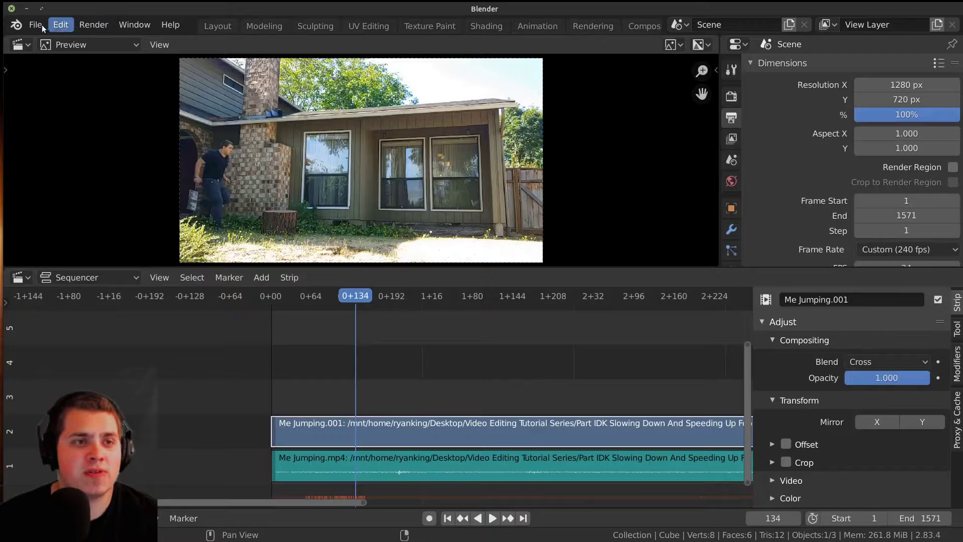
left_click(36, 24)
left_click(96, 125)
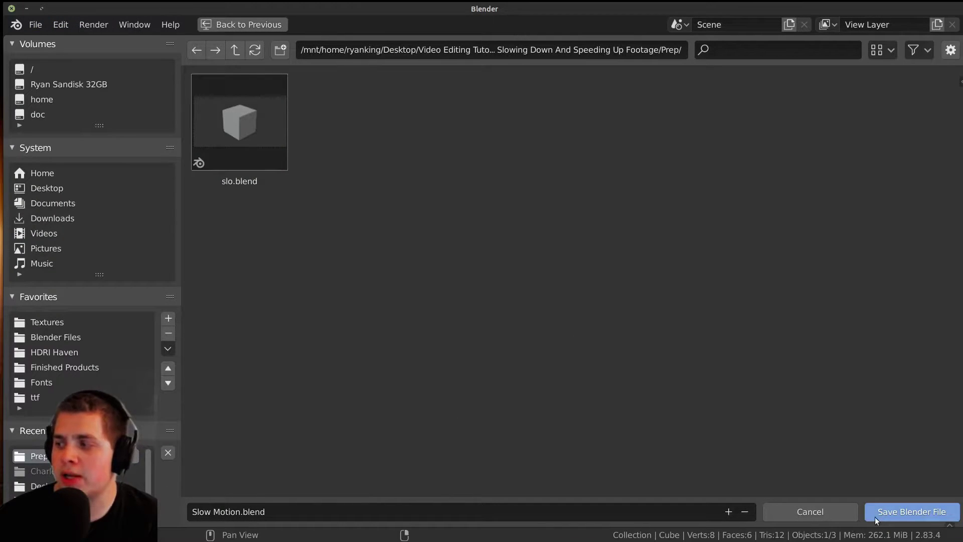
left_click(892, 516)
scroll(281, 392, "up", 1)
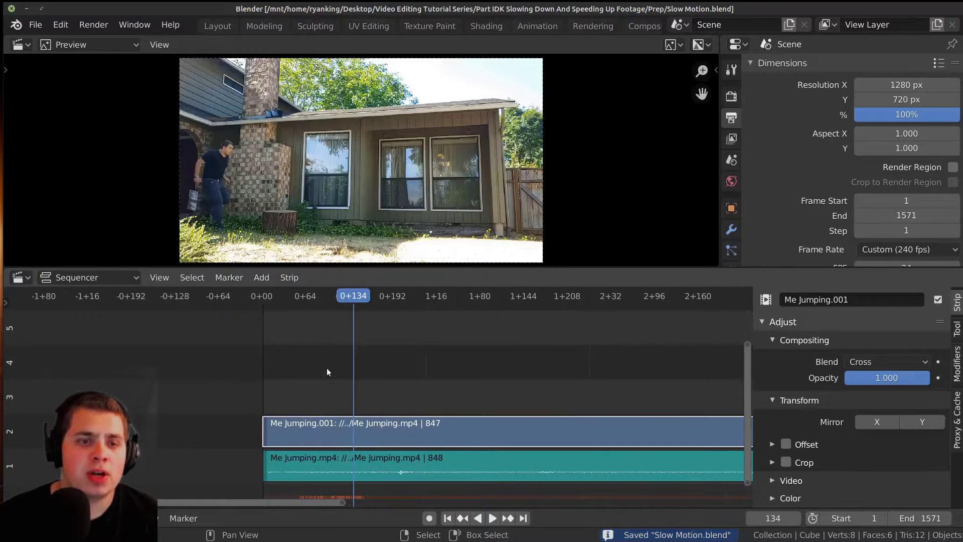
Split the movie strip at frame 125, where the man starts running
mouse_move(350, 412)
left_mouse_down()
mouse_move(334, 408)
mouse_move(347, 400)
left_mouse_up()
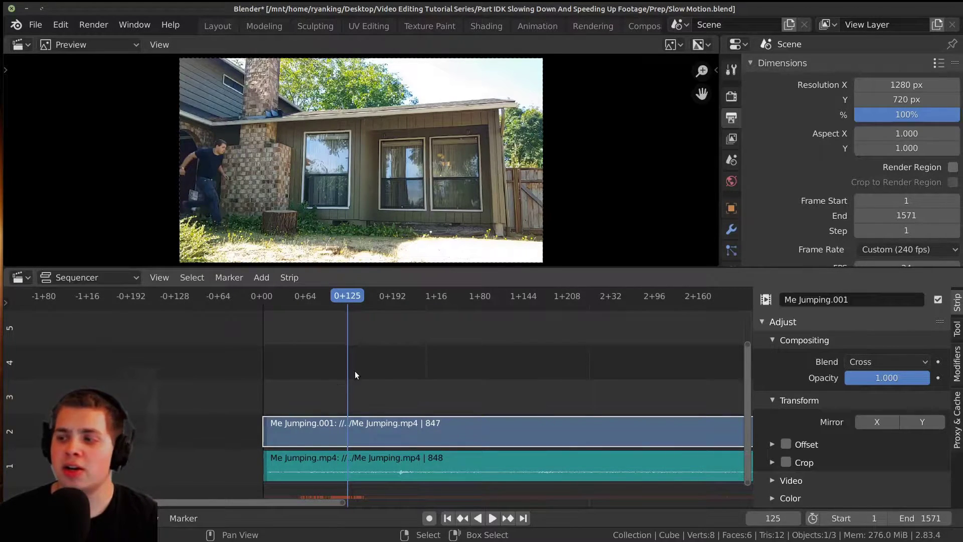
middle_click_drag(402, 399, 387, 398)
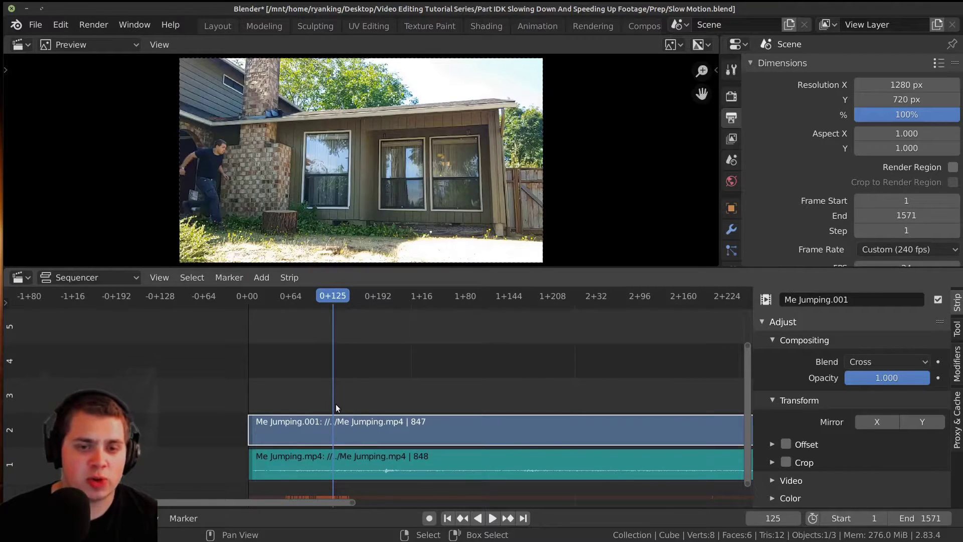
scroll(336, 399, "right", 2, "ctrl")
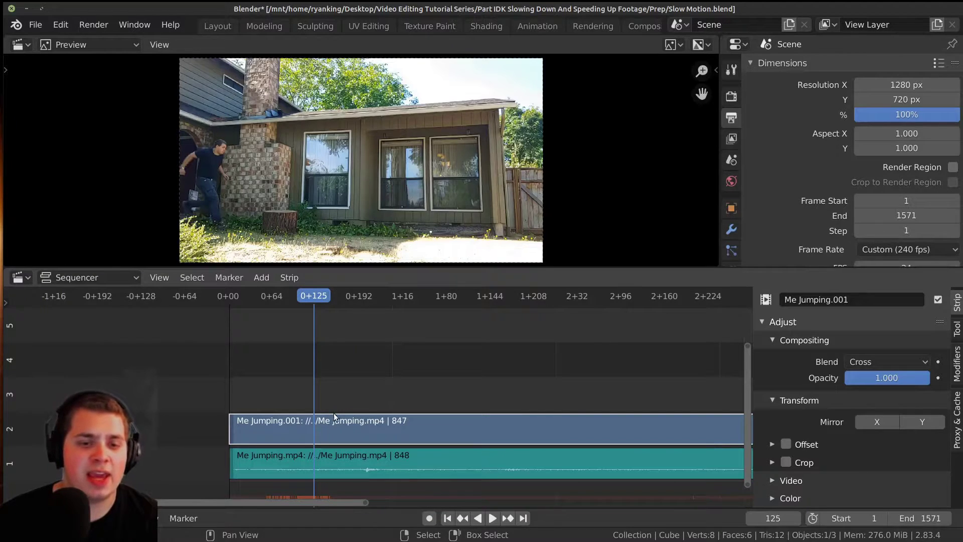
key("k")
scroll(380, 410, "left", 2, "ctrl")
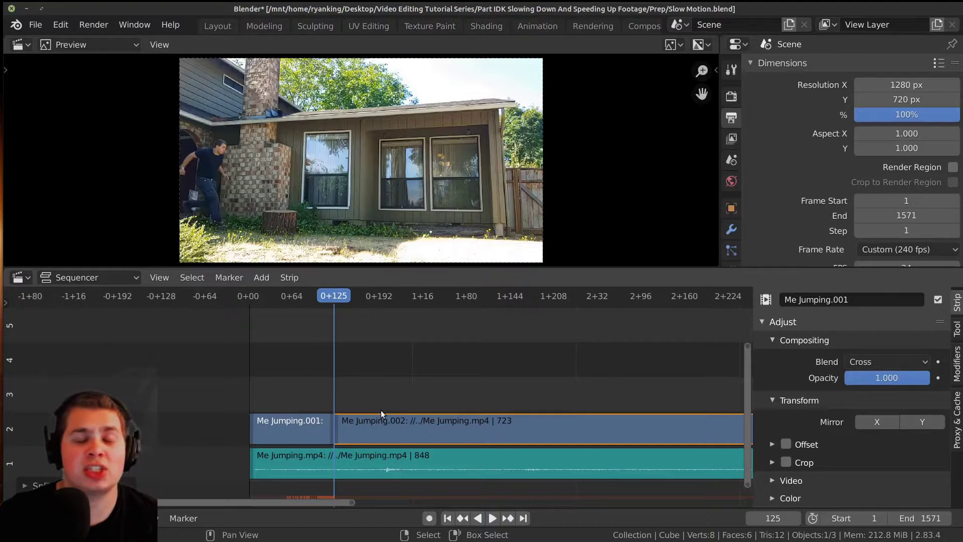
Try extending the first movie piece's end on channel 3, cancel the extension, and put the piece back on channel 2
left_click(308, 411)
key("g")
key("y")
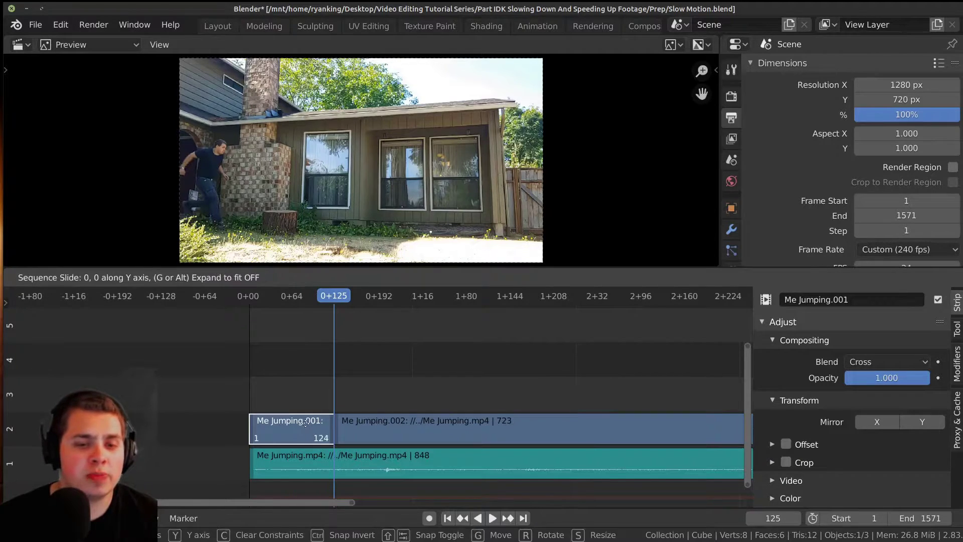
left_click(327, 396)
key("g")
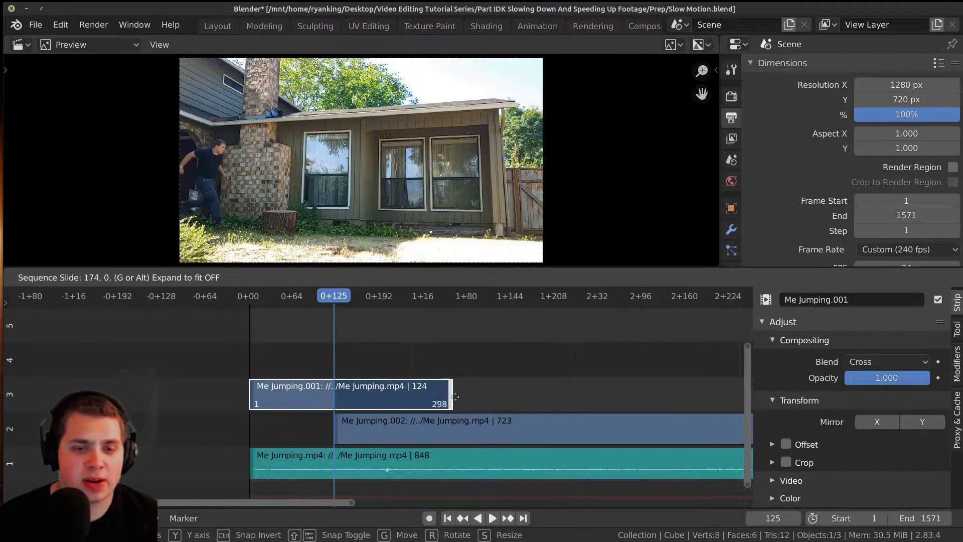
key("Escape")
key("g")
left_click(318, 429)
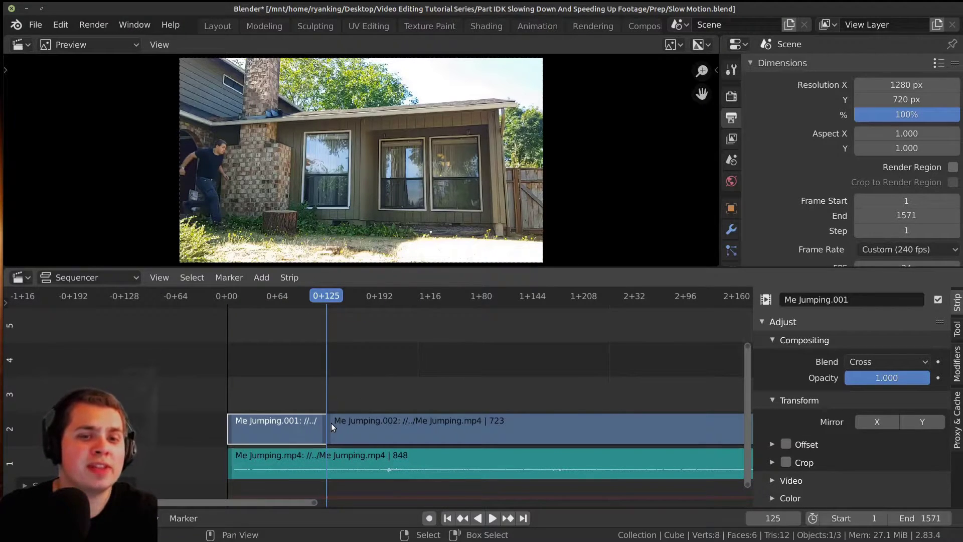
Play past the cut, extend the first movie piece on channel 3 to frame 228, and play the extended part
left_click_drag(331, 423, 322, 403)
key("space")
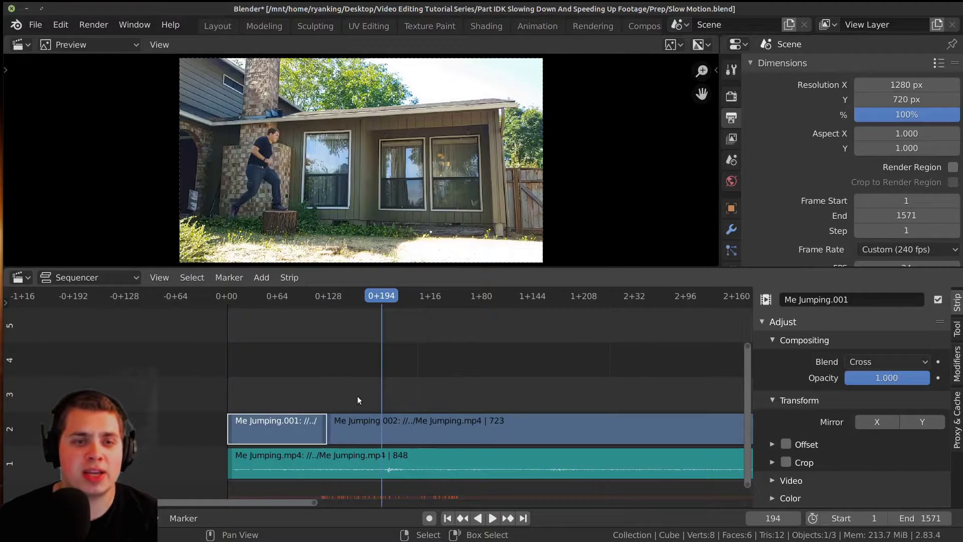
left_click_drag(313, 417, 362, 398)
left_click(337, 395)
key("space")
right_click_drag(362, 397, 407, 397)
key("space")
key("space")
key("space")
Undo the extension of the first movie piece and return it to channel 2 before the cut
key("ctrl+z")
key("ctrl+z")
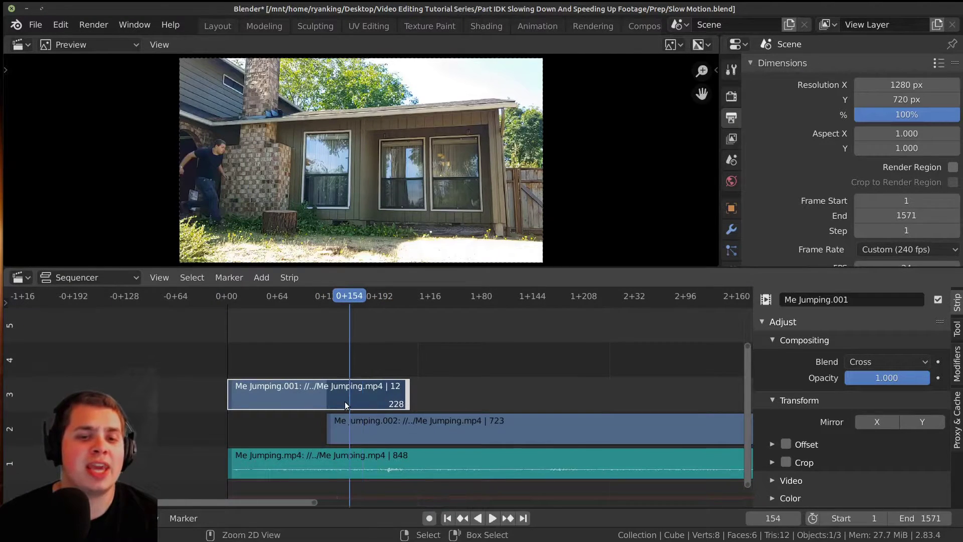
key("space")
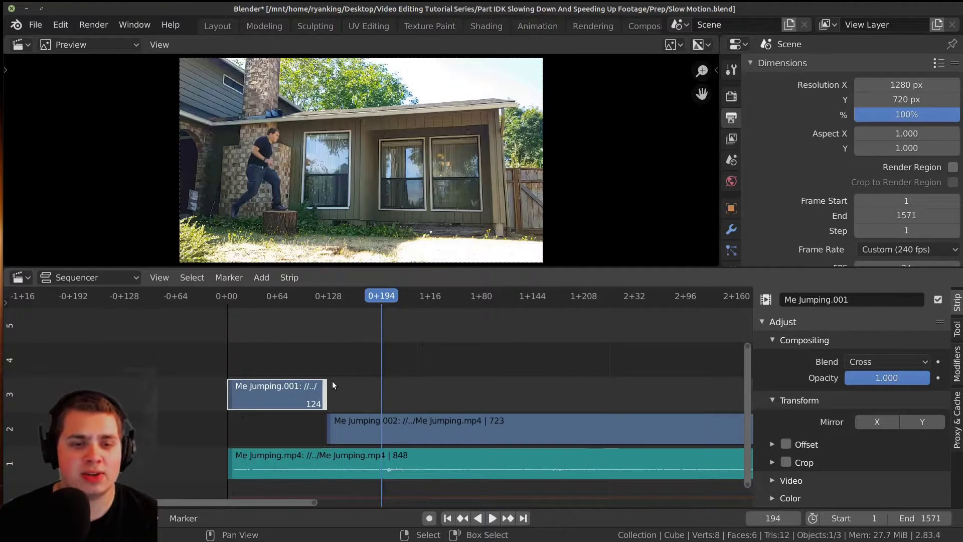
right_click_drag(322, 384, 301, 413)
key("Escape")
key("y")
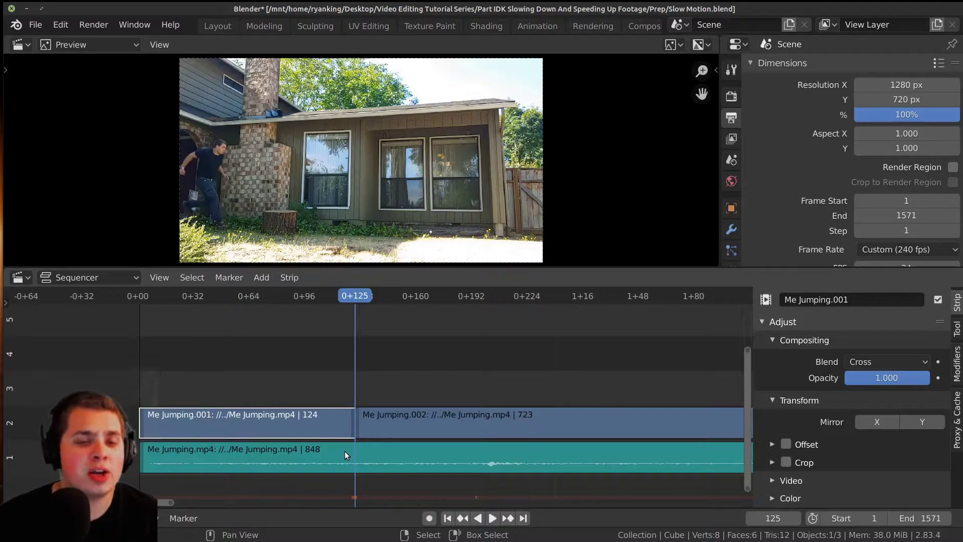
Split the Me Jumping.mp4 sound strip at frame 125, matching the cut in the movie strip
left_click(345, 450)
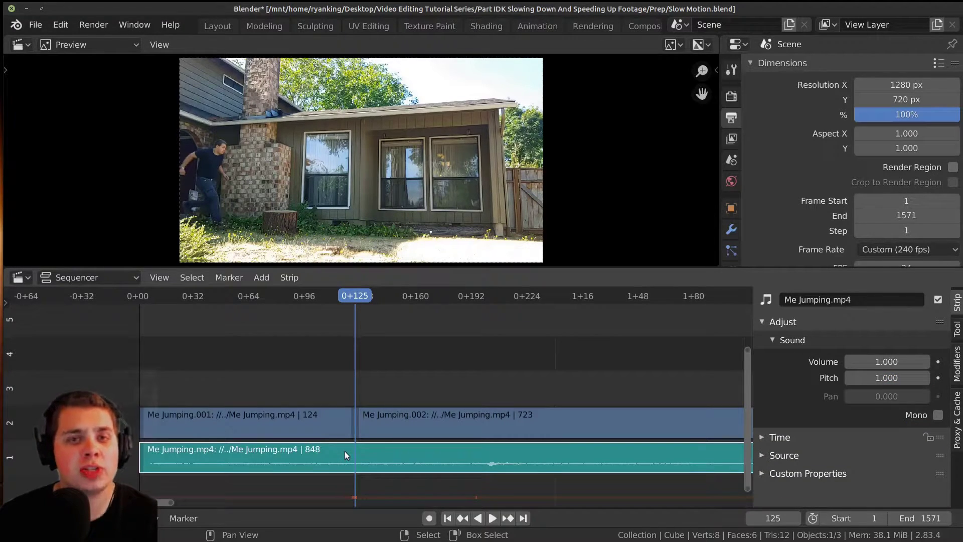
middle_click_drag(378, 479, 365, 483)
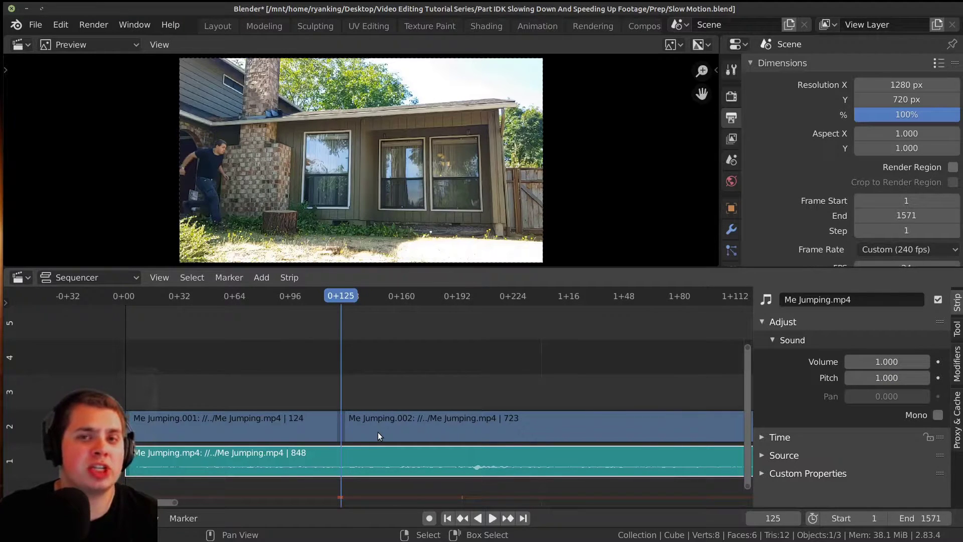
middle_click_drag(397, 409, 419, 405)
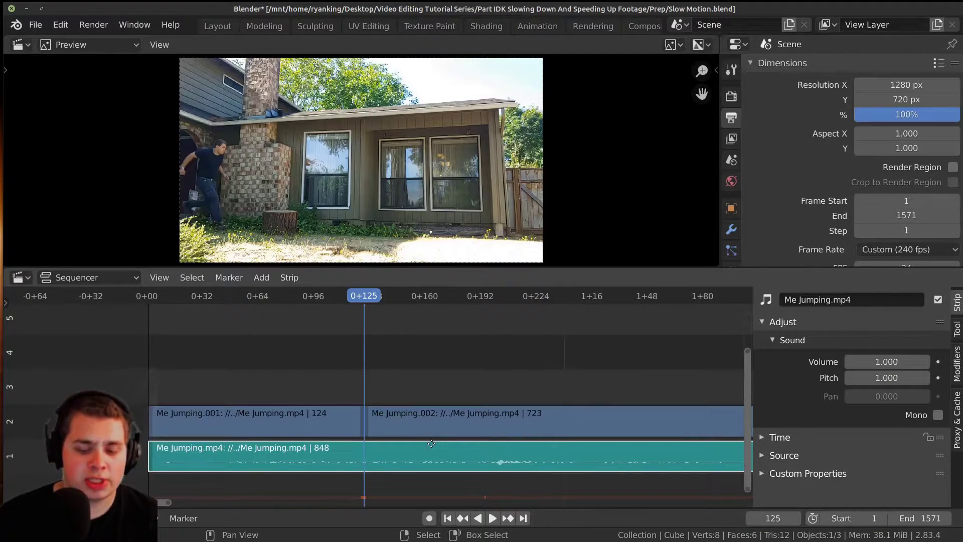
middle_click_drag(434, 443, 422, 442)
key("k")
left_click(378, 414)
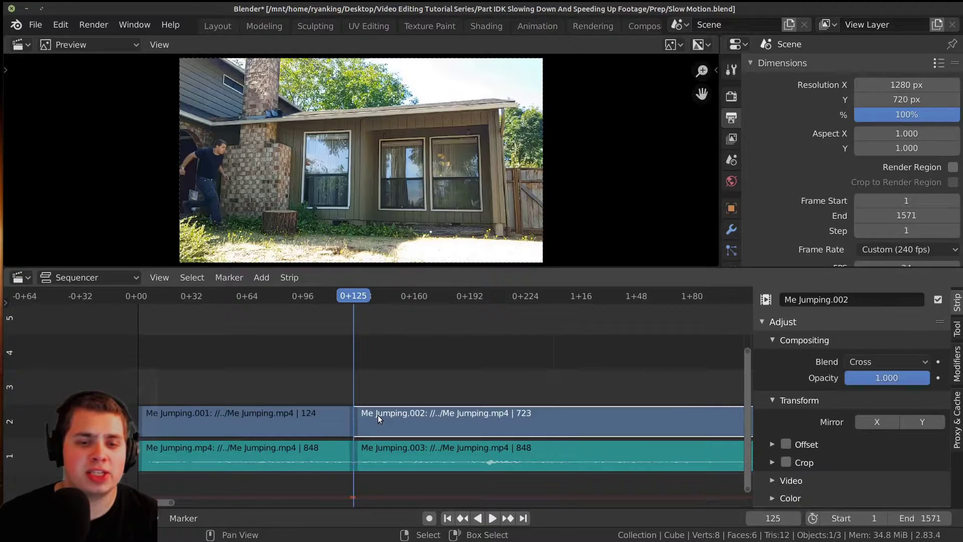
left_click(387, 441)
Play from the first cut up to the jump and split the second movie piece at frame 235
middle_click_drag(513, 418, 328, 387)
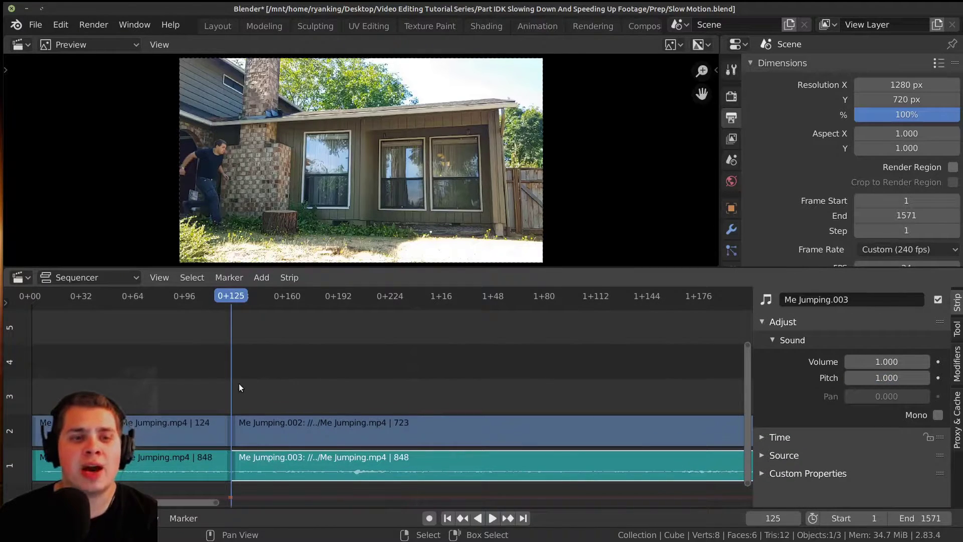
key("space")
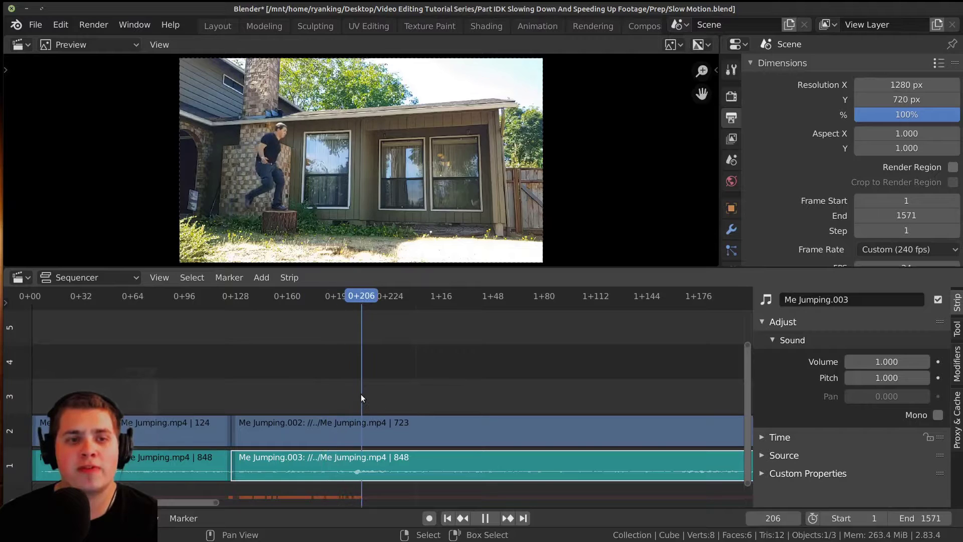
mouse_move(412, 397)
left_mouse_down()
mouse_move(434, 398)
mouse_move(408, 401)
left_mouse_up()
key("space")
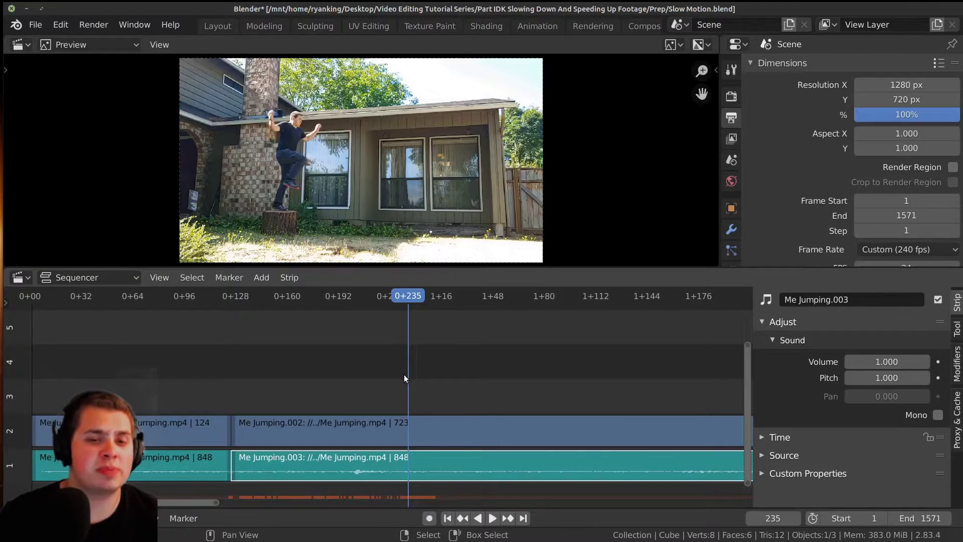
left_click(412, 438)
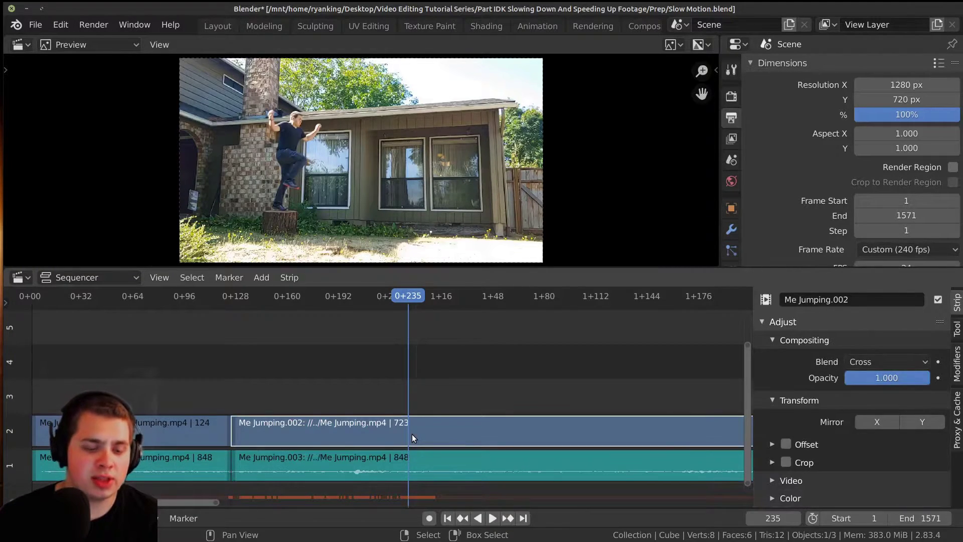
key("k")
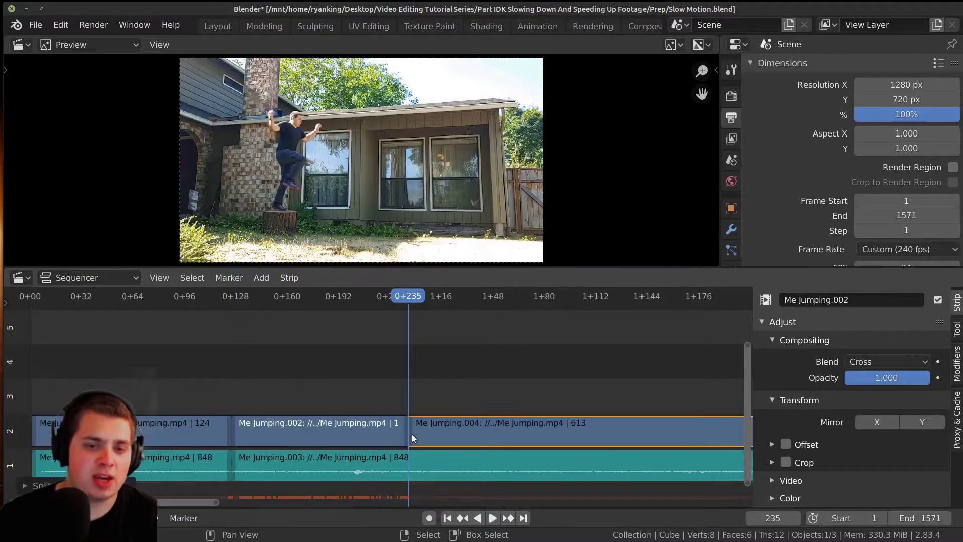
Split the second sound piece at frame 235, and split both the movie and sound strips at frame 390, where the jumper lands
left_click(431, 469)
key("k")
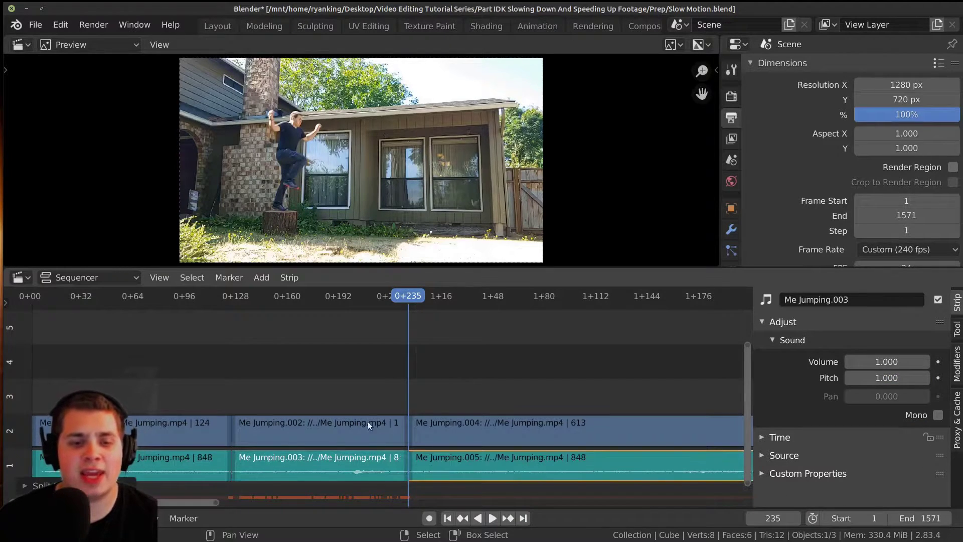
scroll(380, 425, "down", 3)
key("space")
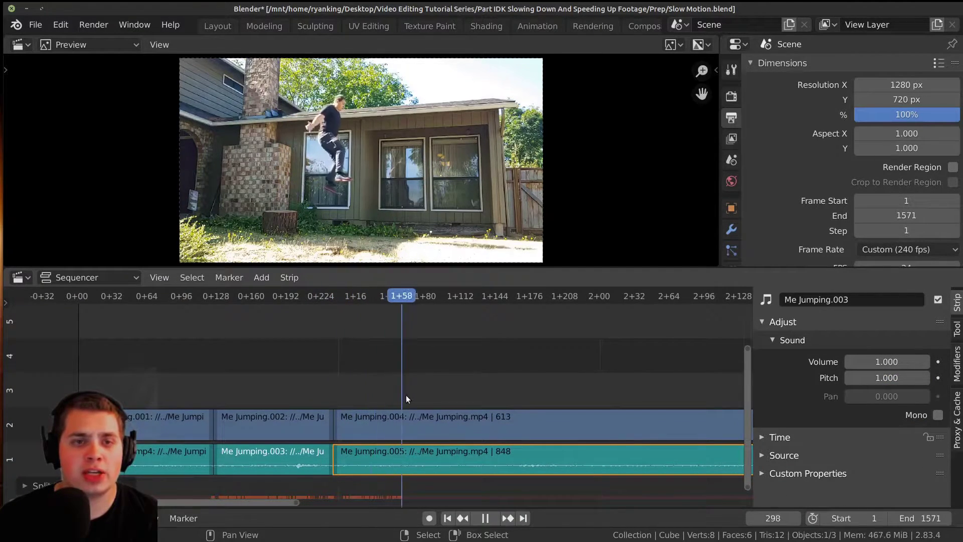
left_click_drag(473, 402, 502, 402)
middle_click_drag(499, 404, 376, 401)
left_click(399, 413)
scroll(399, 389, "up", 2)
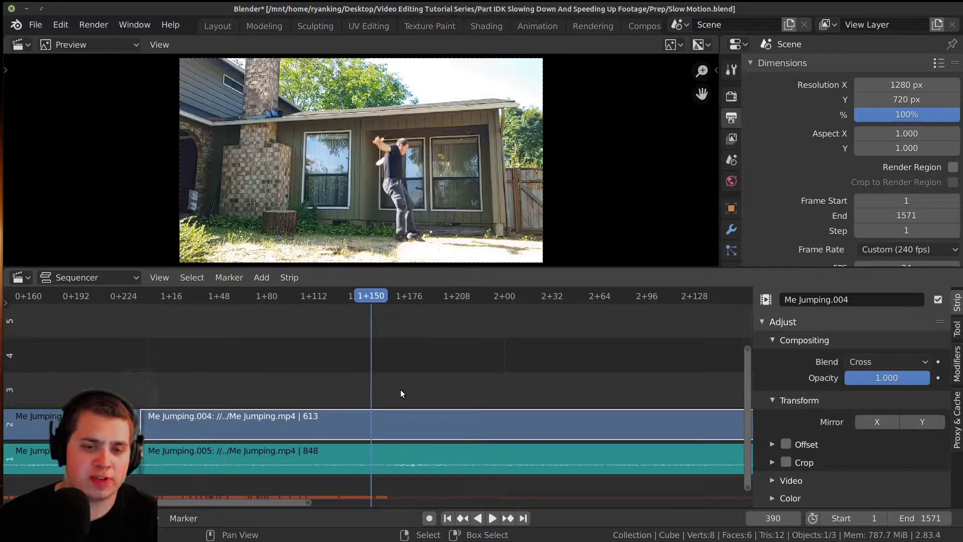
key("k")
left_click(394, 465)
key("k")
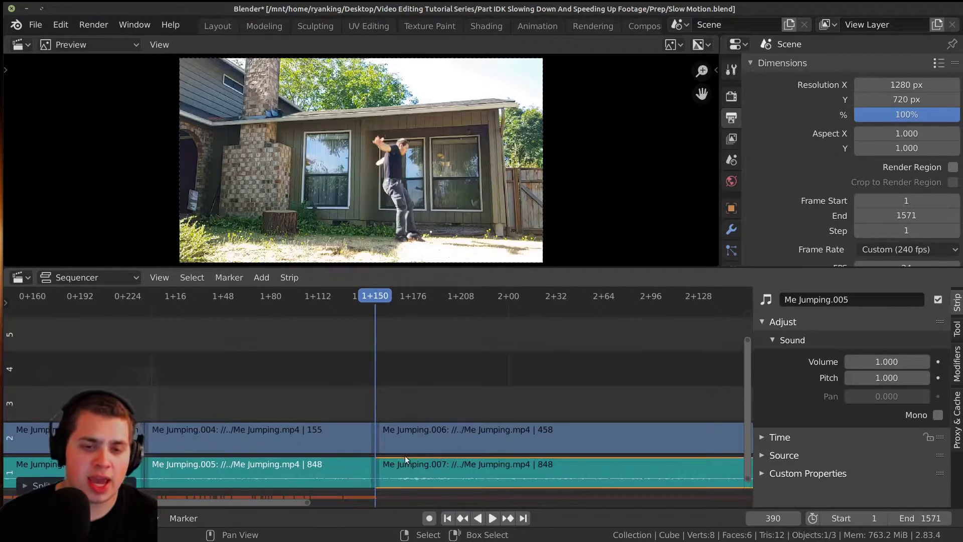
Split the last movie and sound pieces at frame 479, where the man is crouching on the ground after landing
scroll(462, 472, "down", 1)
middle_click_drag(463, 472, 402, 456)
left_click_drag(328, 402, 443, 415)
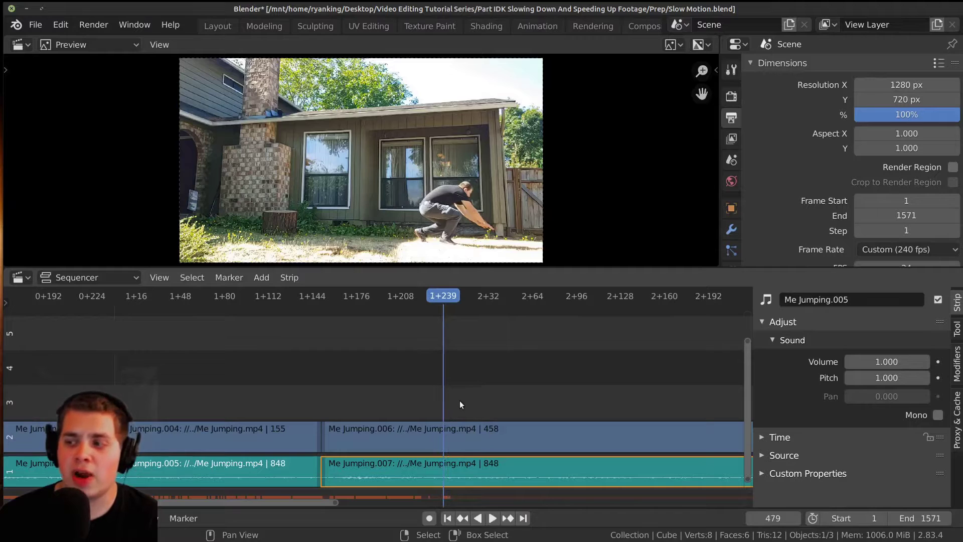
left_click(485, 426)
middle_click_drag(483, 429, 458, 426)
key("k")
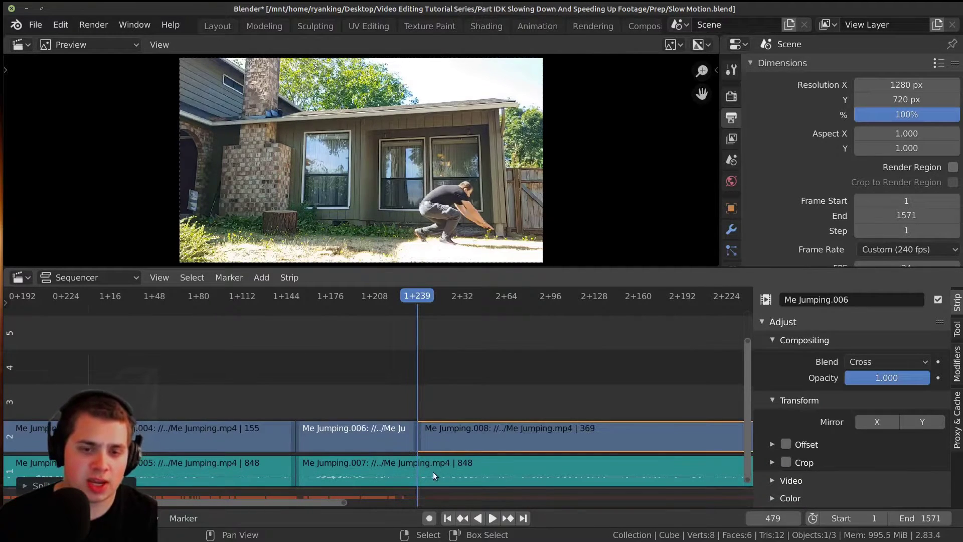
left_click(436, 471)
key("k")
Play the last piece of footage toward its end with all strips in view
key("Home")
key("space")
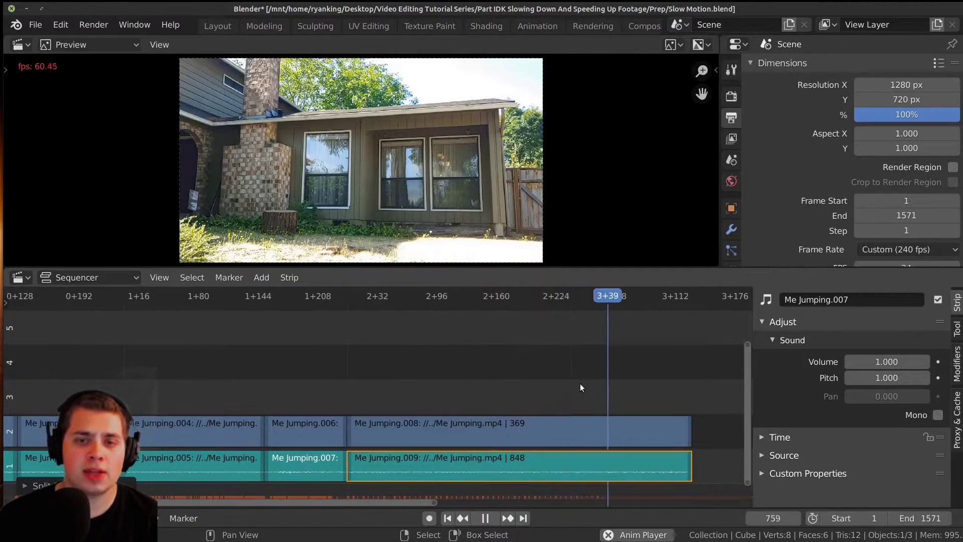
key("space")
key("Home")
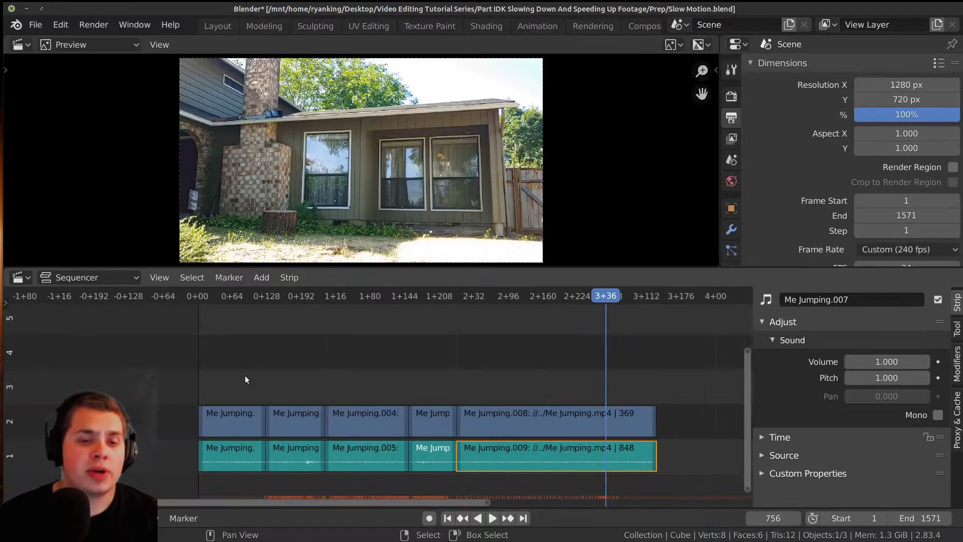
Select the last three movie pieces with their sound pieces and move them 546 frames later in the timeline
key("alt+a")
key("b")
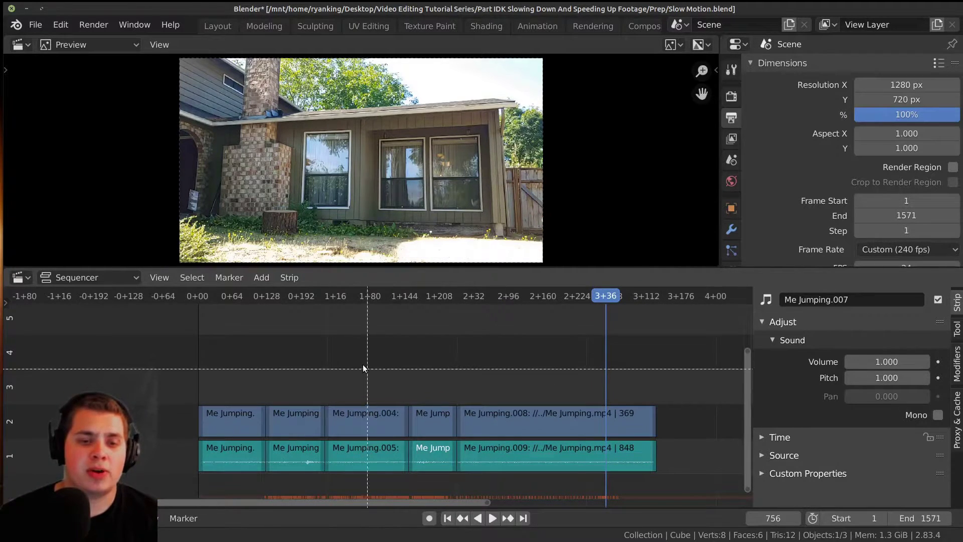
left_click_drag(368, 363, 496, 466)
left_click_drag(349, 335, 524, 436)
scroll(477, 444, "down", 3)
key("g")
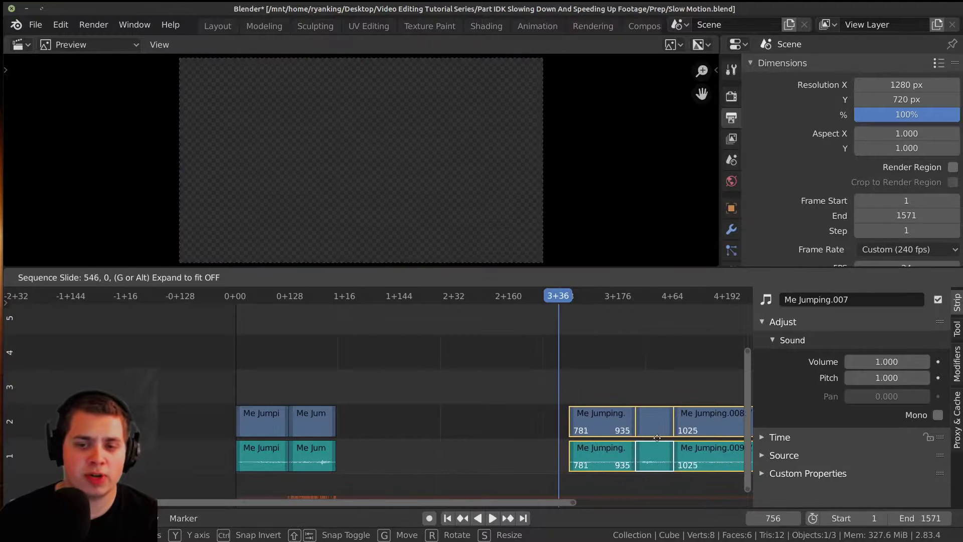
left_click(656, 438)
Place the playhead at frame 125, exactly where the second movie piece starts
scroll(375, 444, "up", 10)
right_click(132, 424)
right_click(131, 454)
right_click(132, 424)
right_click(132, 454, "shift")
mouse_move(132, 390)
left_mouse_down()
mouse_move(153, 404)
mouse_move(138, 401)
left_mouse_up()
scroll(152, 401, "up", 3)
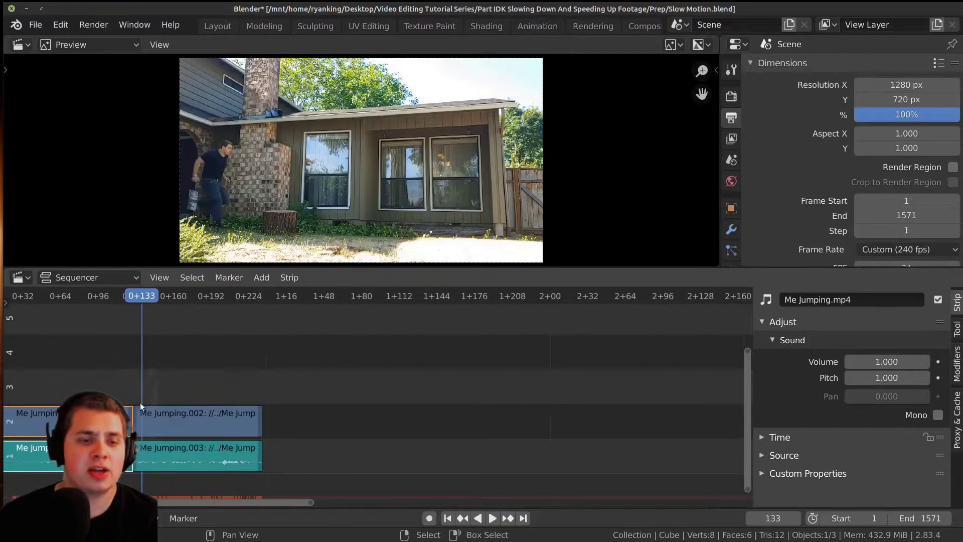
middle_click_drag(138, 402, 294, 408)
scroll(296, 408, "up", 12)
left_click_drag(169, 401, 152, 405)
middle_click_drag(152, 405, 248, 409)
scroll(309, 411, "up", 4)
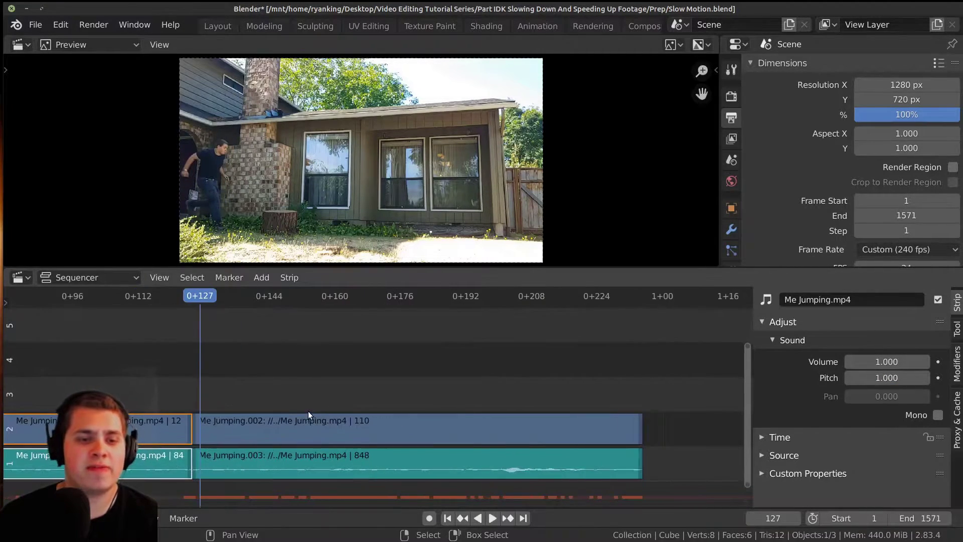
key("Left")
key("Left")
Add a Speed Control effect strip to the second movie piece and turn off Stretch to input strip length
left_click(336, 435)
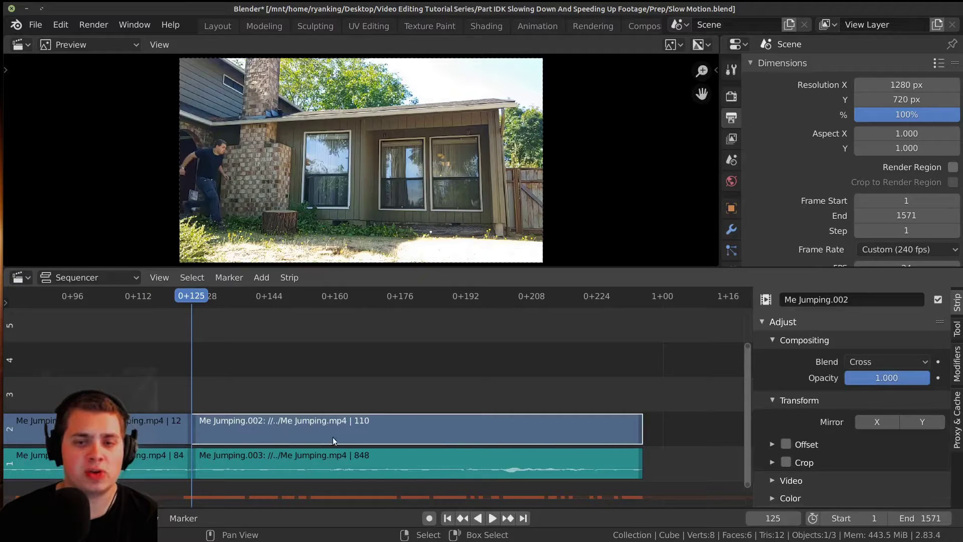
middle_click_drag(340, 437, 311, 432)
key("shift+a")
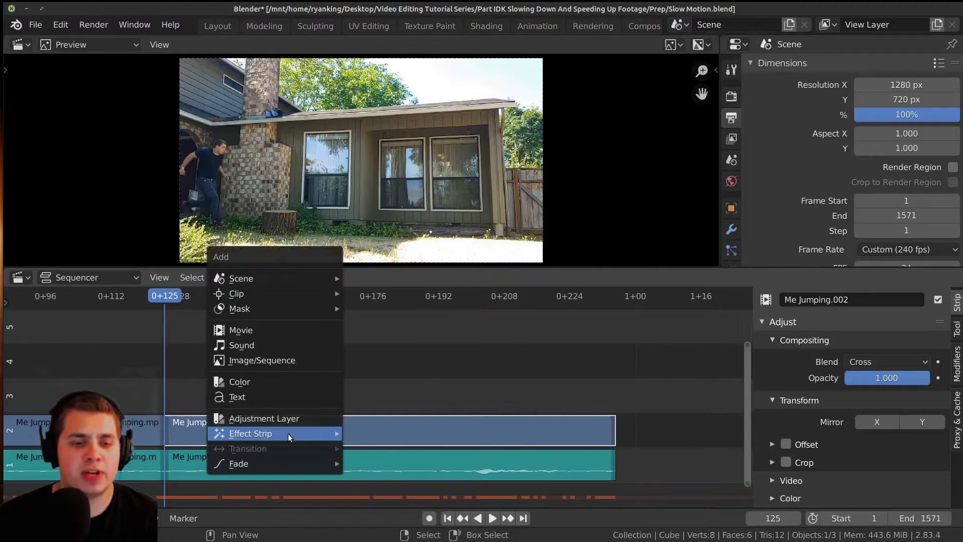
mouse_move(288, 433)
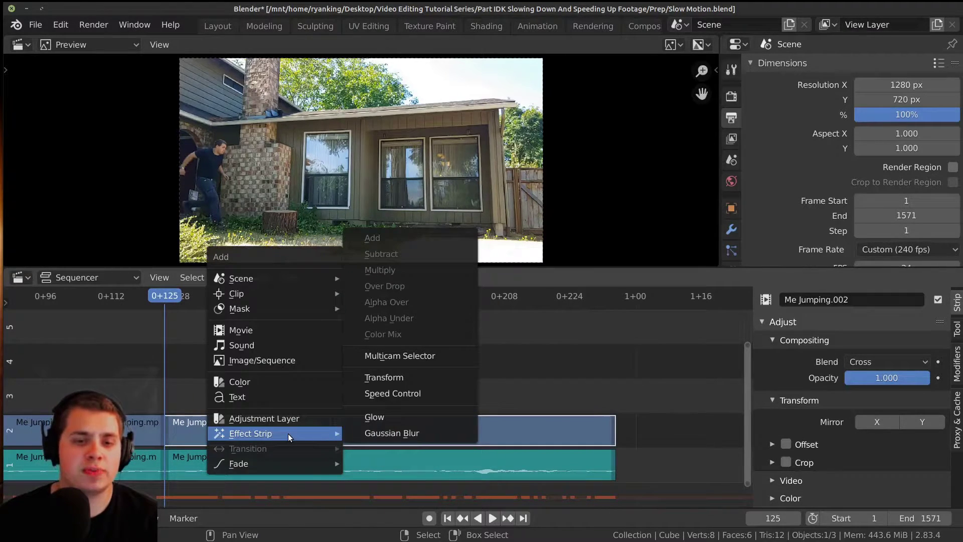
left_click(414, 393)
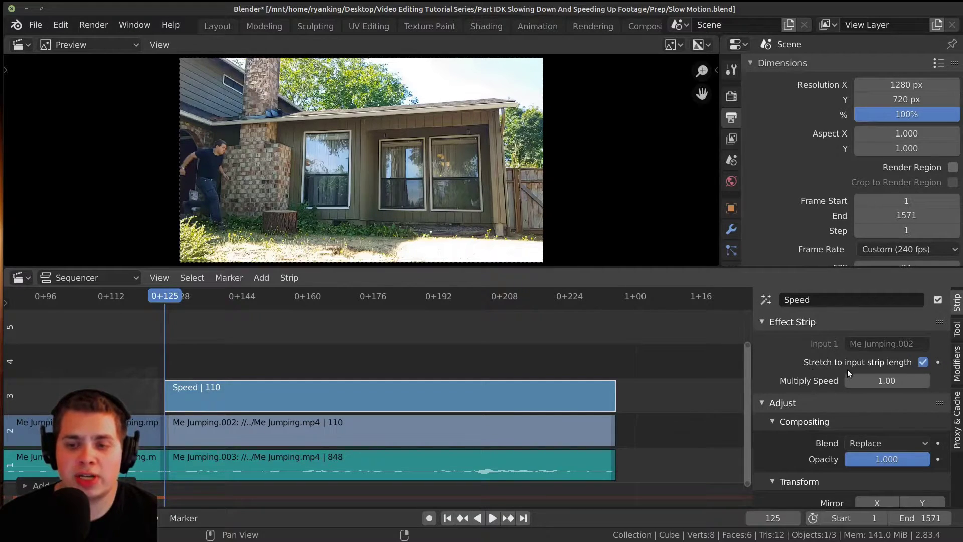
left_click(923, 362)
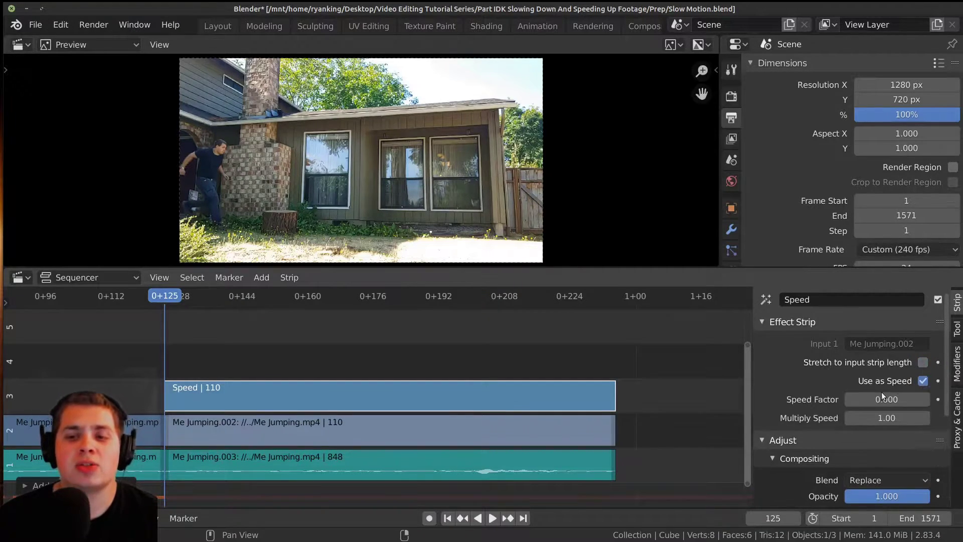
Set the effect's Speed Factor to 1.000 and keyframe it at frame 125, the start of the Speed strip
scroll(638, 426, "up", 1)
middle_click_drag(628, 429, 644, 368)
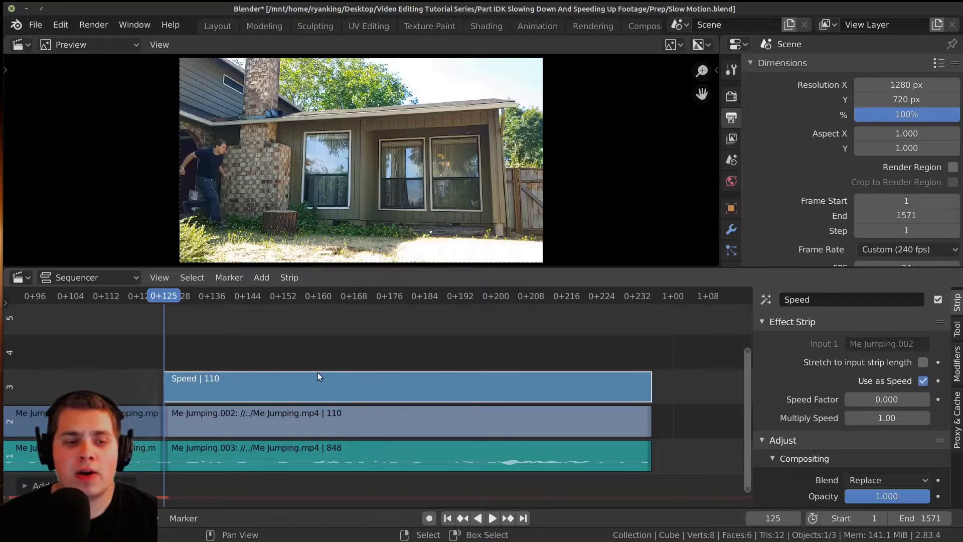
scroll(320, 378, "down", 1)
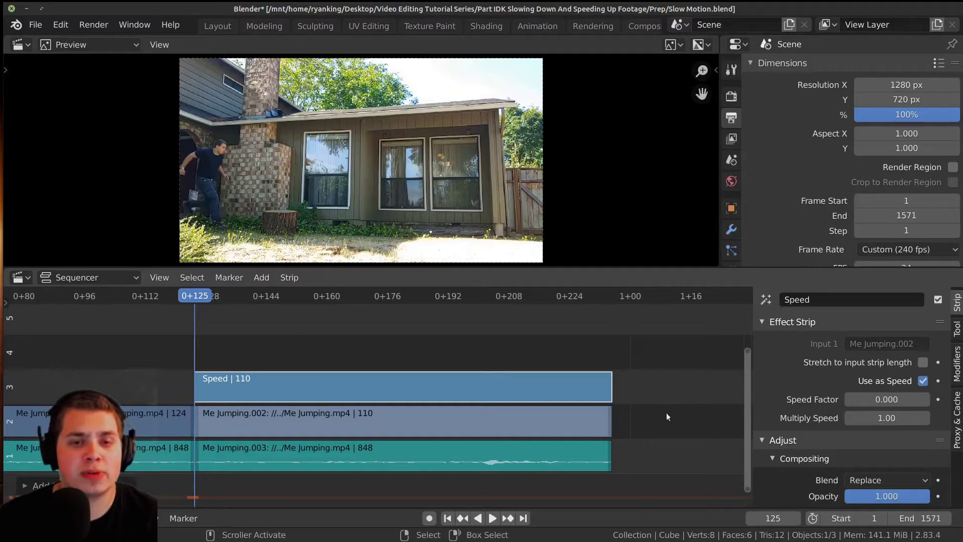
left_click(886, 399)
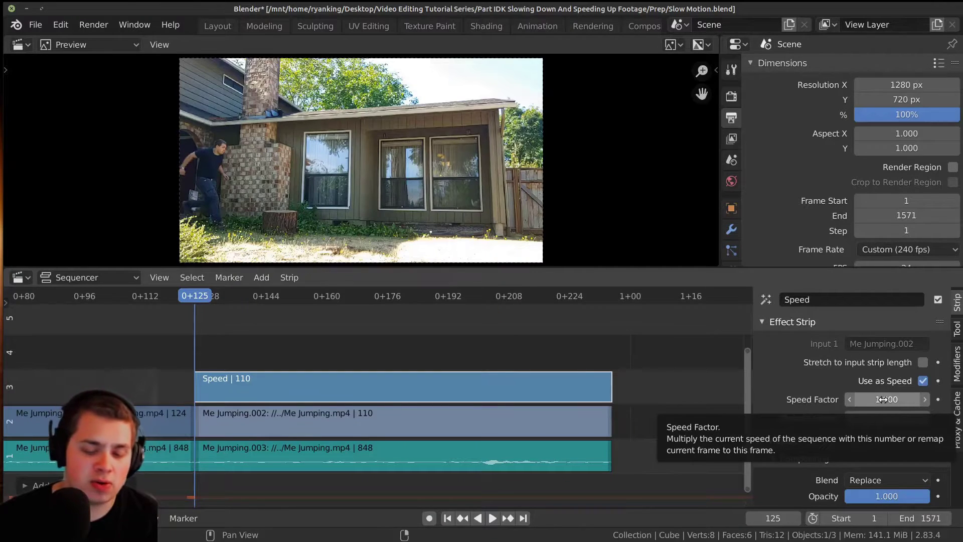
key("i")
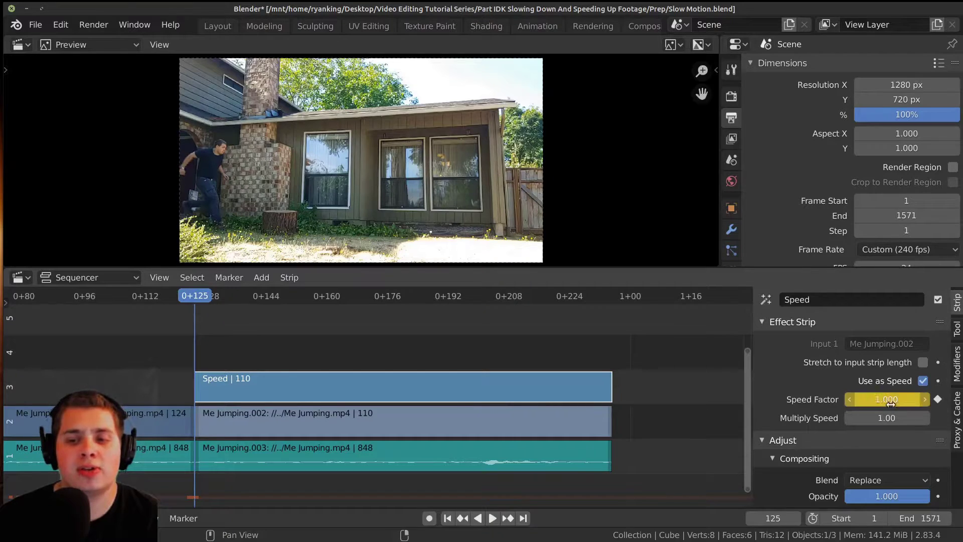
Move the playhead to frame 234, the last frame of the Speed strip before the cut
scroll(248, 382, "down", 3)
middle_click_drag(248, 382, 232, 355)
key("space")
key("space")
middle_click_drag(541, 377, 408, 366)
scroll(408, 366, "up", 4)
left_click_drag(464, 368, 448, 369)
scroll(498, 383, "up", 5)
middle_click_drag(537, 380, 498, 378)
scroll(501, 377, "up", 4)
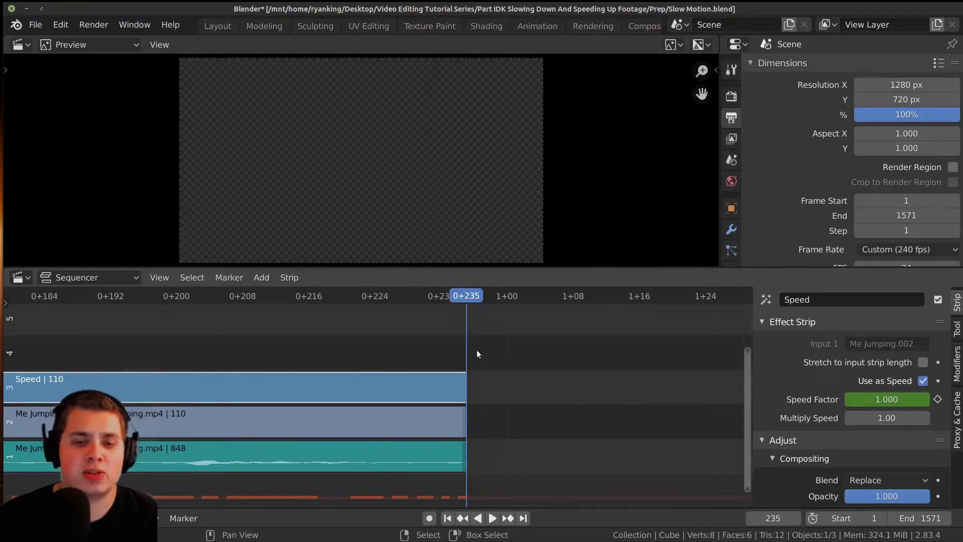
key("Left")
scroll(485, 389, "up", 10)
middle_click_drag(526, 363, 468, 372)
scroll(481, 363, "up", 1)
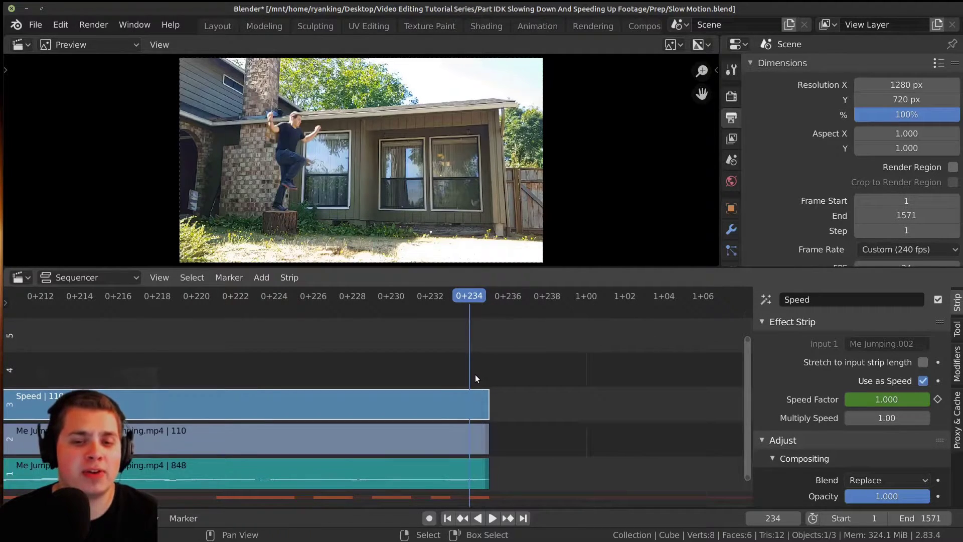
key("Right")
key("Left")
key("space")
key("Escape")
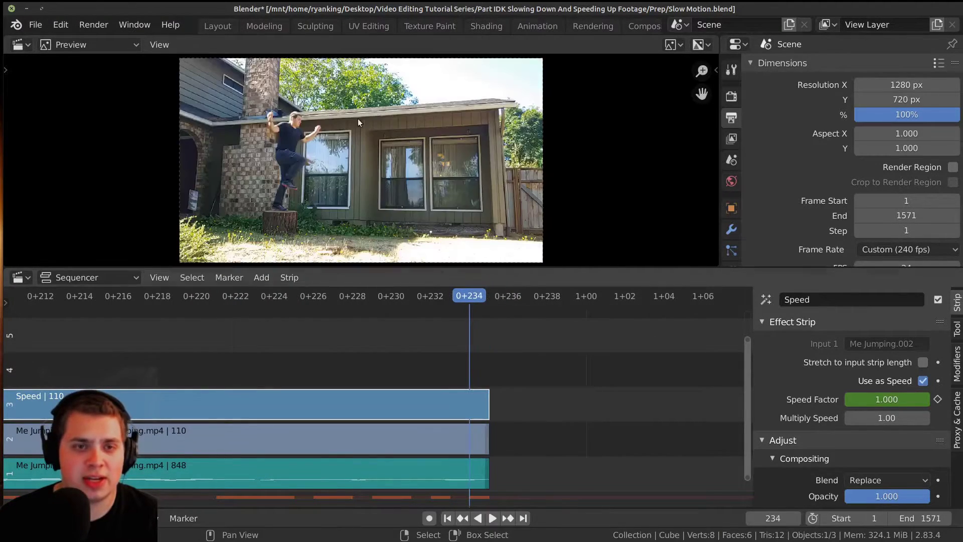
scroll(558, 373, "down", 2)
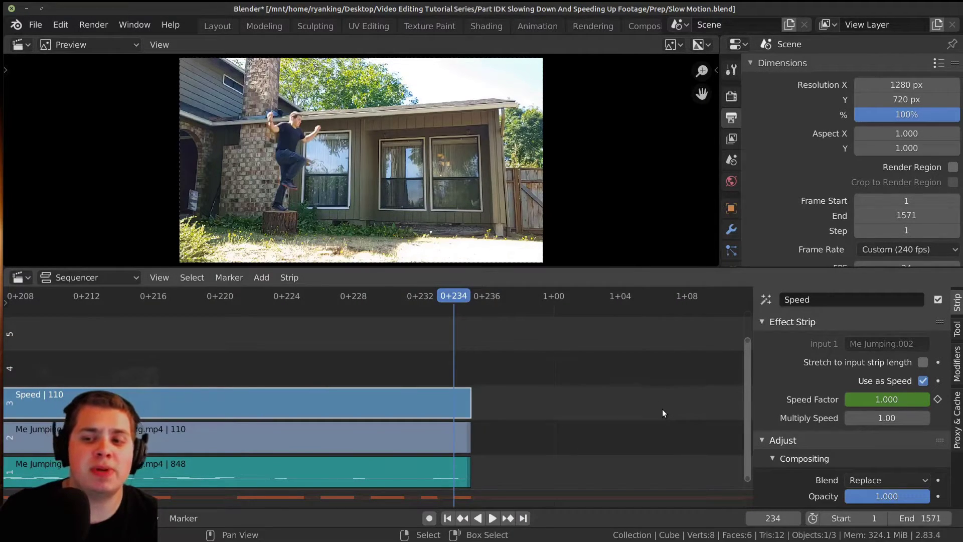
Set the Speed Factor to 0.2 at frame 234 and insert a keyframe for it
left_click(872, 405)
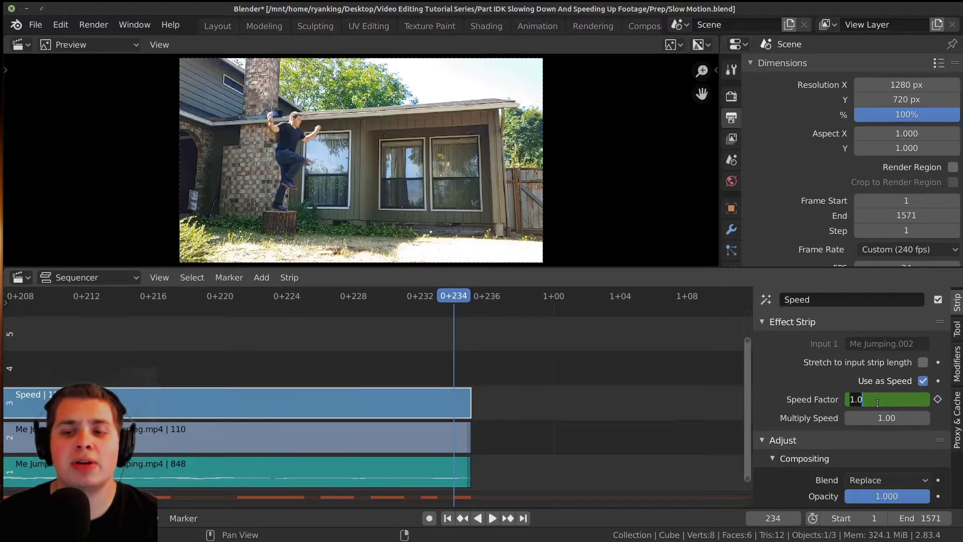
type("0.2")
key("Return")
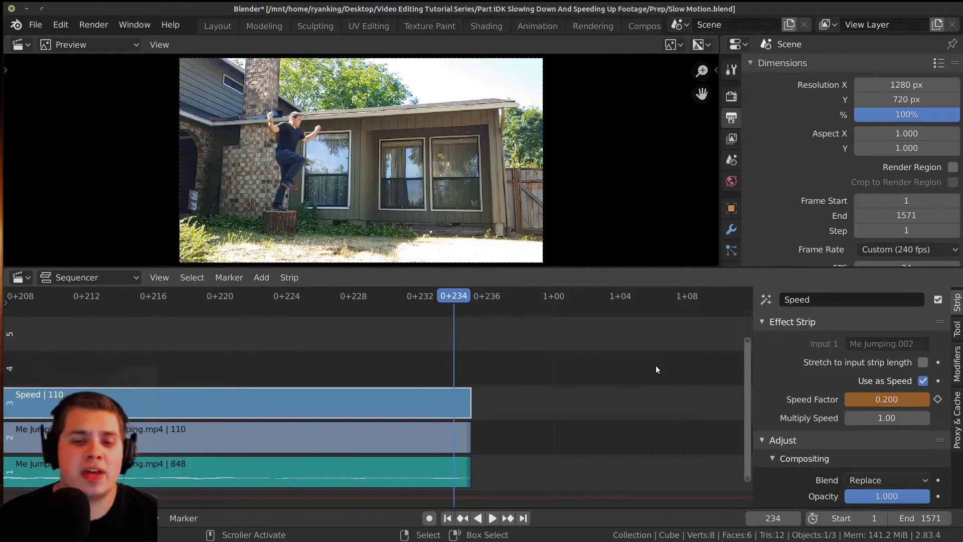
scroll(382, 396, "down", 12)
middle_click_drag(221, 411, 359, 396)
scroll(359, 397, "down", 3)
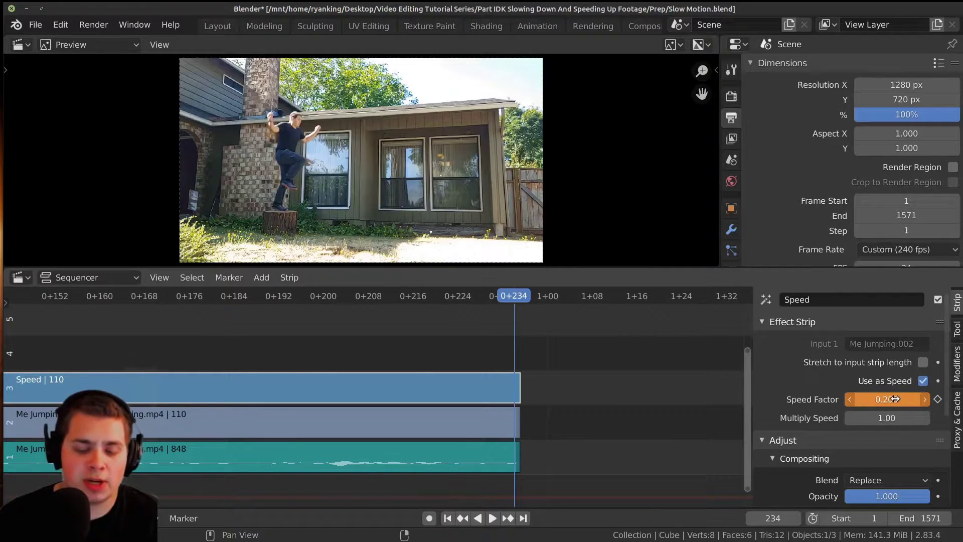
key("i")
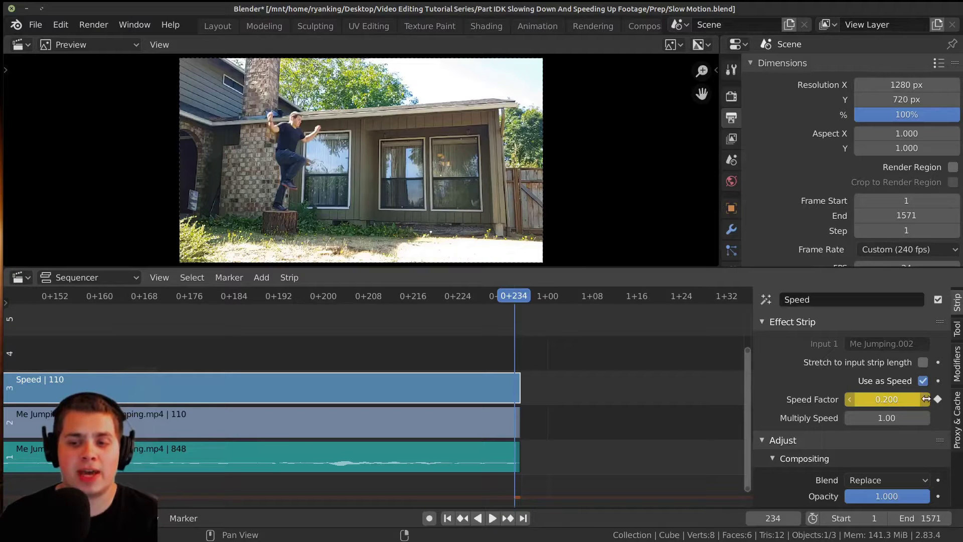
Extend the end of the second movie piece to frame 343, playing the slowed footage along the way
scroll(442, 410, "down", 2)
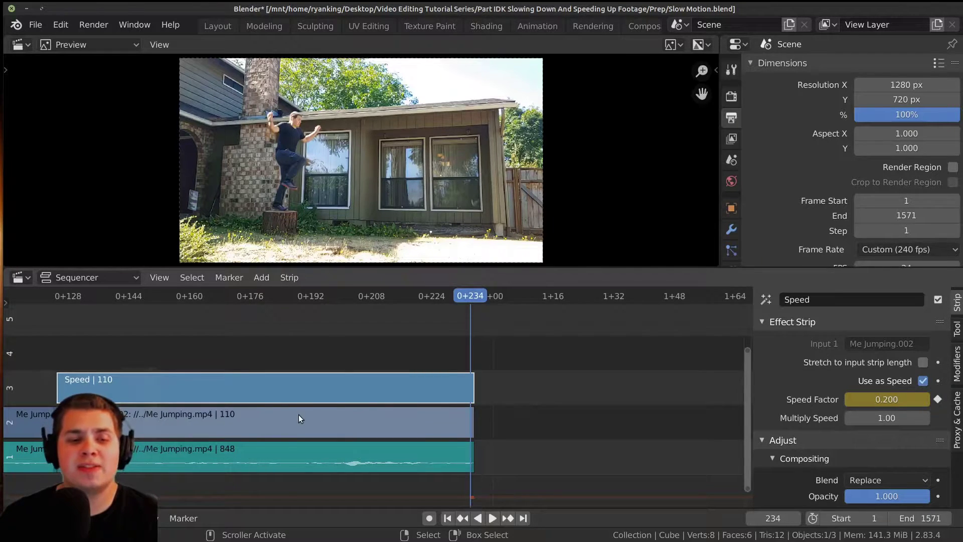
scroll(299, 414, "down", 1)
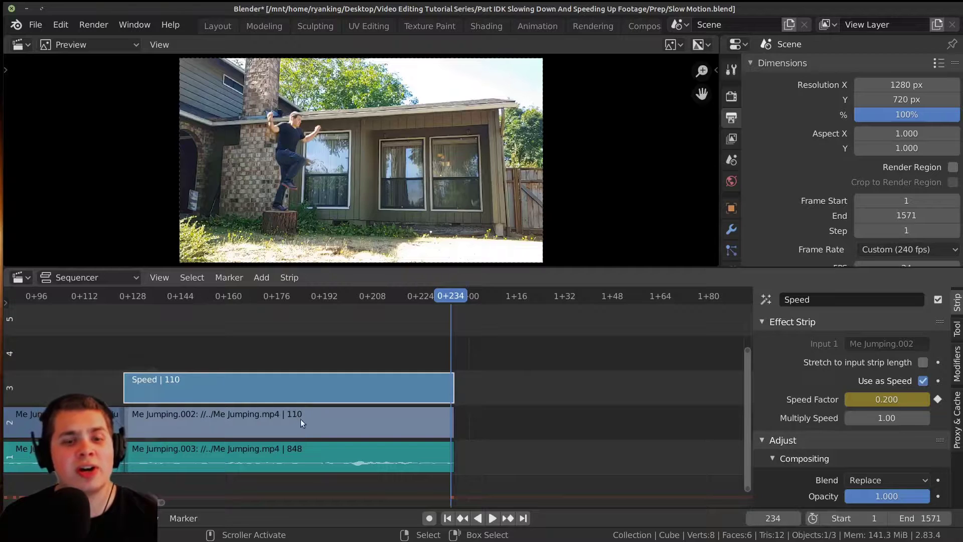
left_click(454, 426)
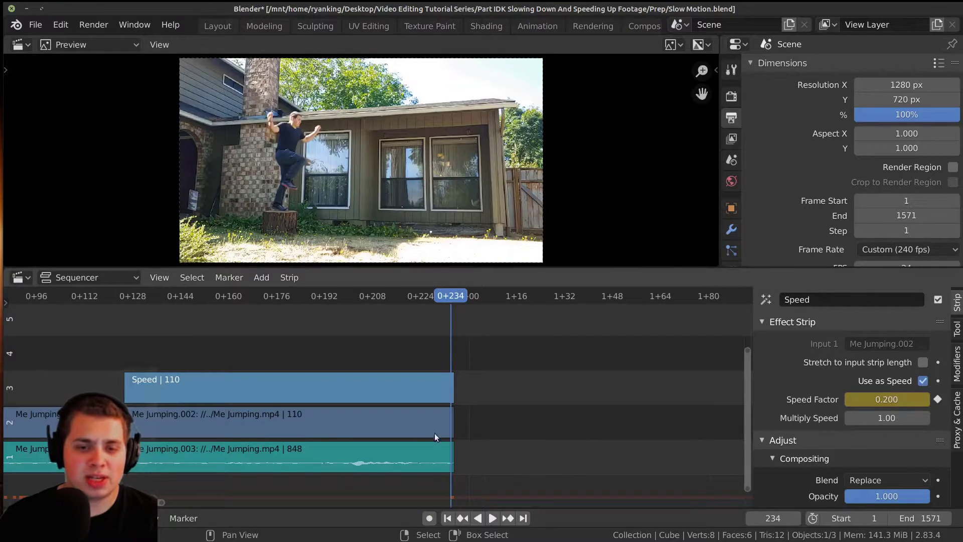
left_click(450, 423)
scroll(377, 422, "up", 2)
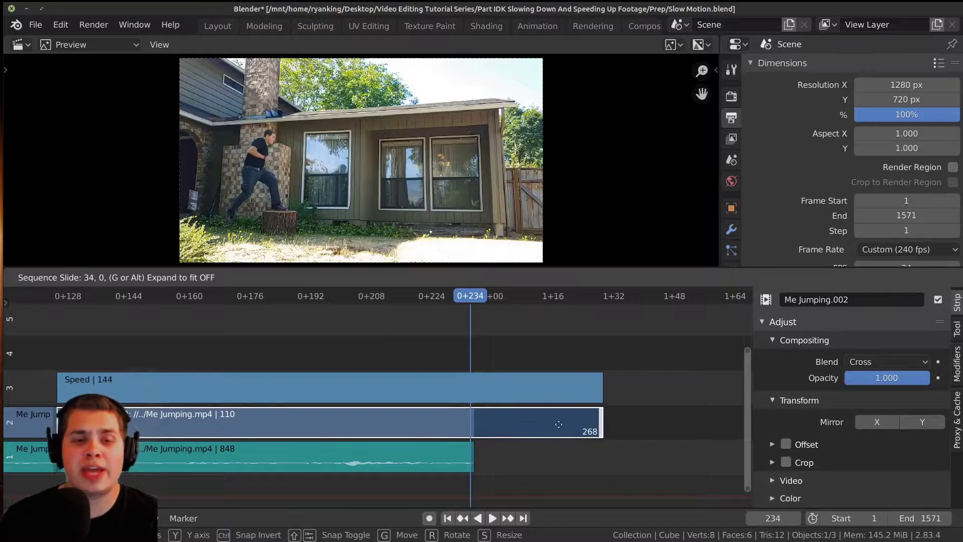
left_click(662, 422)
middle_click_drag(662, 422, 532, 423)
key("space")
left_click(222, 405)
key("space")
scroll(452, 399, "down", 1)
key("g")
left_click(676, 397)
middle_click_drag(571, 398, 356, 395)
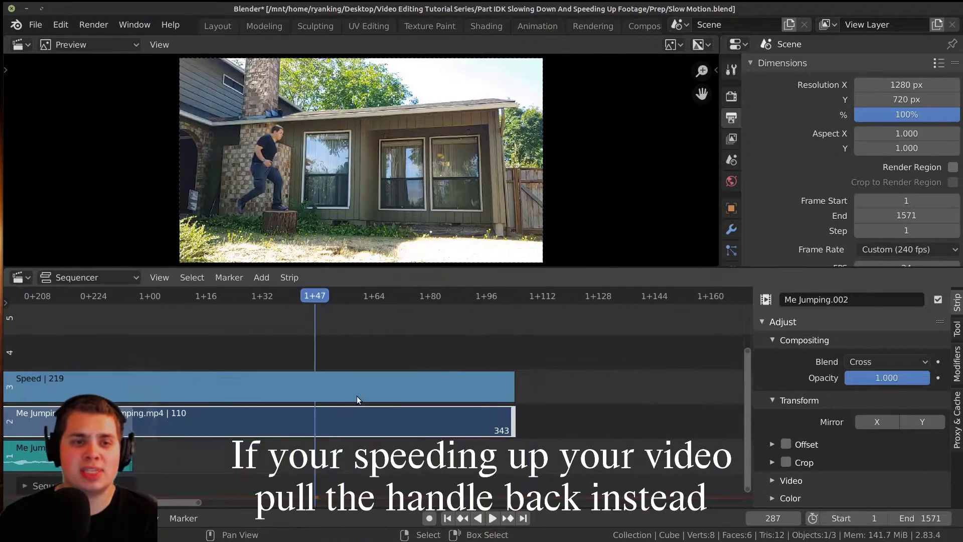
Play further into the slowed footage and extend the end of the second movie piece to frame 430
key("space")
key("space")
scroll(451, 401, "down", 5)
key("g")
left_click(716, 405)
scroll(254, 404, "down", 5)
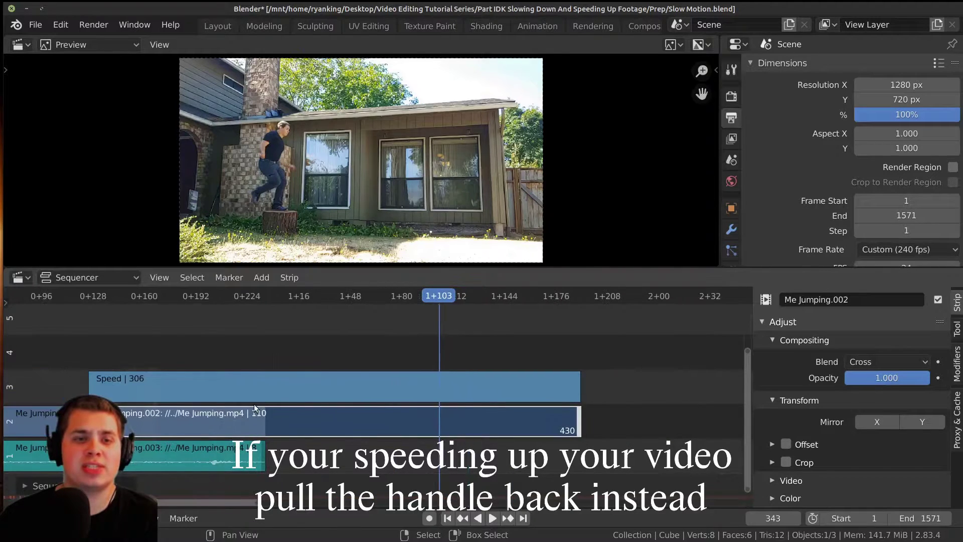
Extend the end of the second movie piece by about 50 frames and bring the playhead back to frame 225
left_click(254, 407)
key("g")
left_click(579, 422)
key("space")
key("space")
left_click_drag(528, 414, 275, 406)
right_click(181, 391)
middle_click_drag(275, 407, 288, 408)
scroll(283, 417, "up", 2)
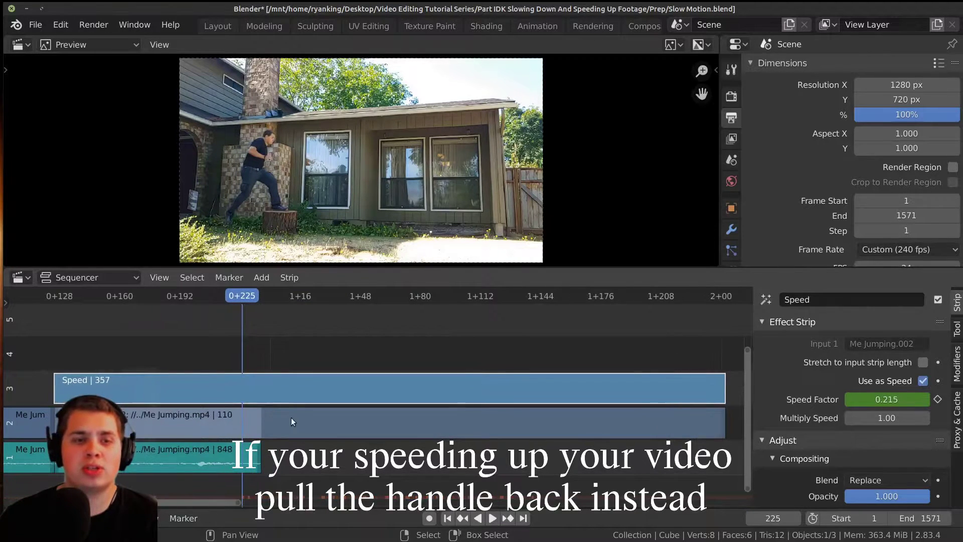
Play the slowed footage and extend the end of the second movie piece to frame 619
key("space")
scroll(502, 419, "down", 3)
key("space")
scroll(536, 413, "down", 5)
key("g")
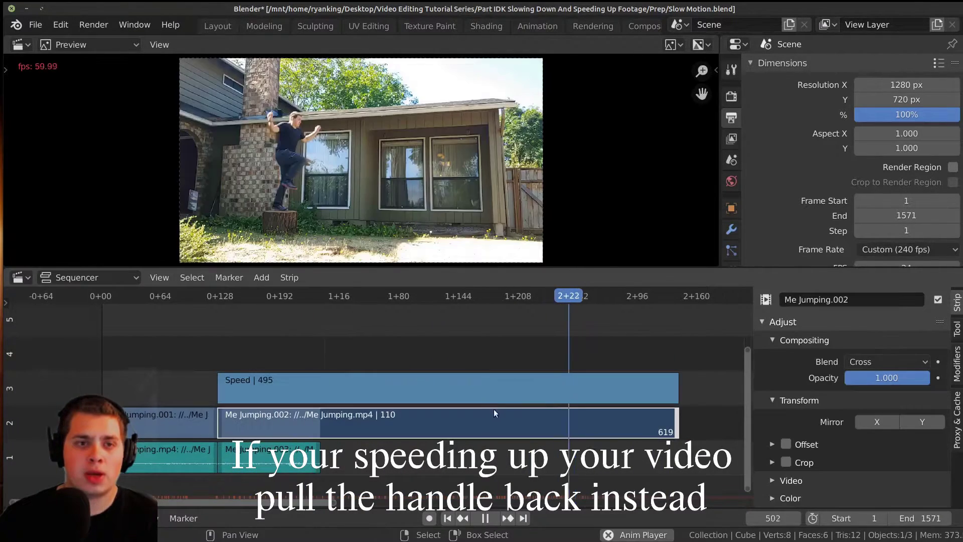
Replay the slowed footage and enlarge the preview around the jumper to examine where the motion freezes
key("space")
left_click_drag(468, 402, 363, 341)
key("space")
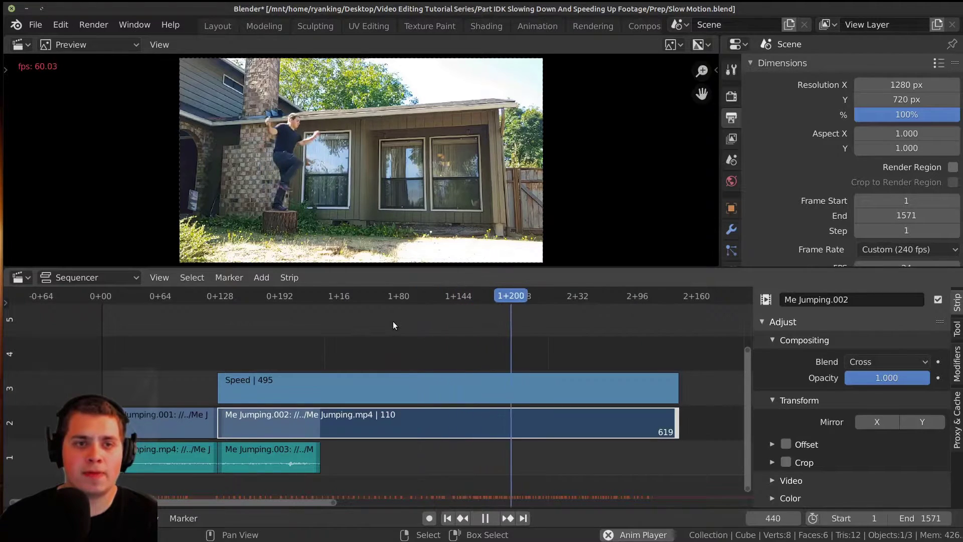
key("space")
scroll(260, 128, "up", 7)
middle_click_drag(260, 128, 318, 144)
scroll(318, 144, "up", 4)
left_click_drag(403, 336, 554, 408)
scroll(647, 427, "up", 4)
scroll(663, 431, "right", 5, "ctrl")
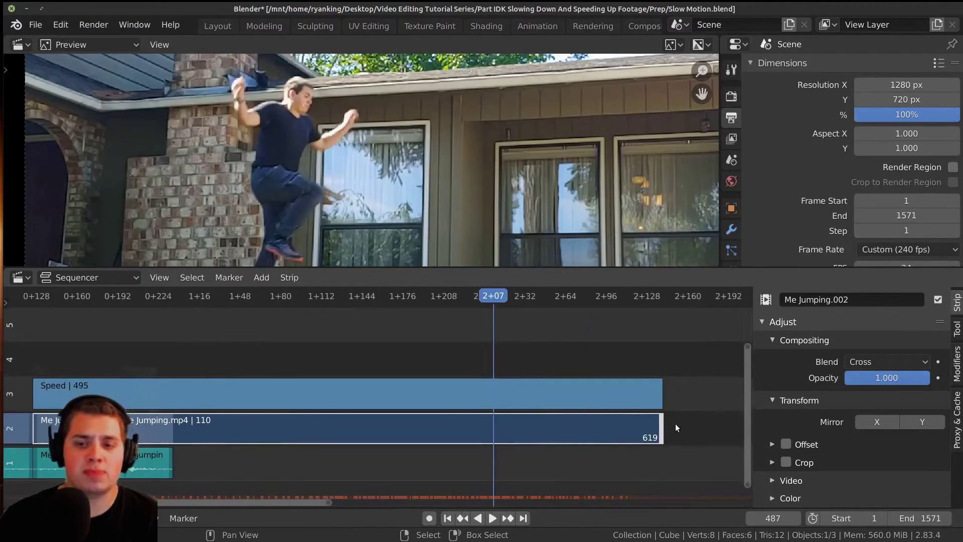
Shorten the end of the second movie piece to frame 520
left_click_drag(666, 423, 575, 421)
right_click_drag(577, 422, 535, 420)
scroll(597, 422, "up", 6)
left_click_drag(554, 420, 528, 421)
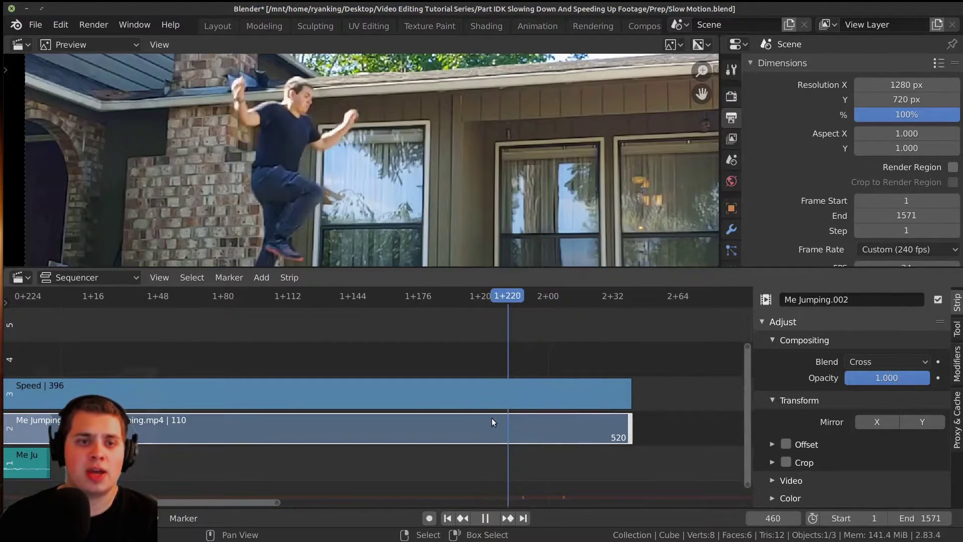
Step through the slowed footage frame by frame from frame 430 to find the last moving frame of the jump
key("space")
scroll(555, 419, "up", 1)
key("Right")
key("Right")
key("Right")
key("Right")
key("Right")
key("Right")
key("Right")
key("Right")
key("Right")
key("Right")
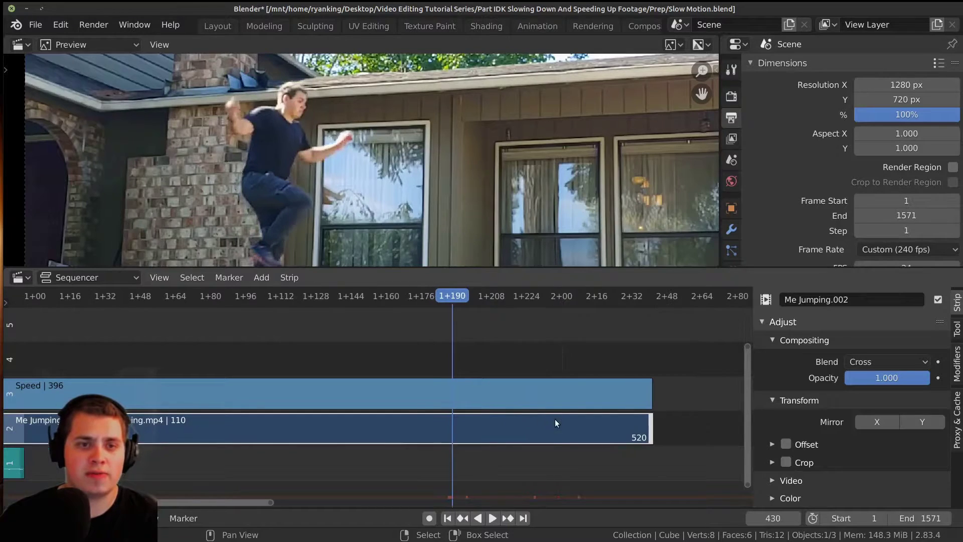
key("Right")
key("Right")
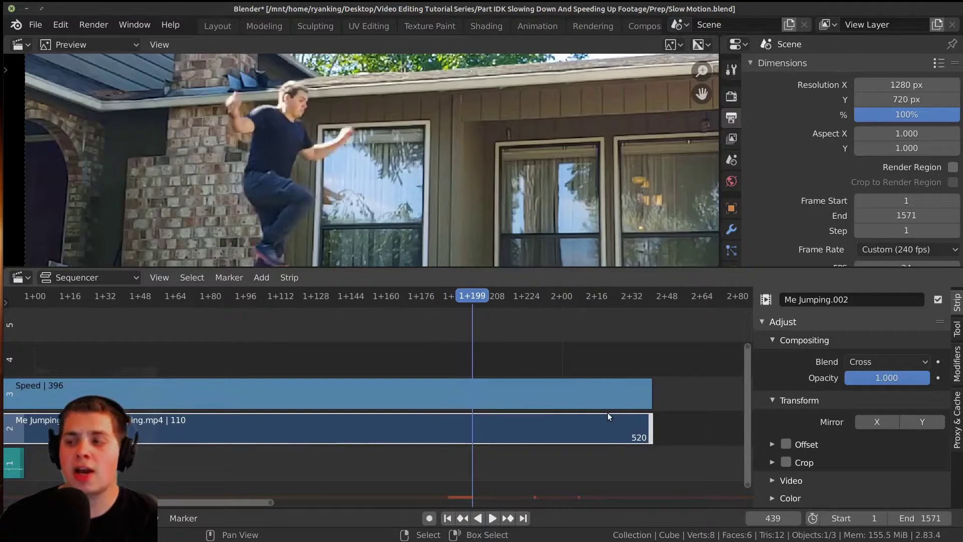
key("Right")
key("Right")
key("Right")
scroll(622, 414, "up", 1)
key("Right")
key("Right")
key("Right")
key("Right")
key("Right")
key("Right")
key("Right")
key("Right")
key("Right")
key("Right")
key("Right")
key("Right")
key("Right")
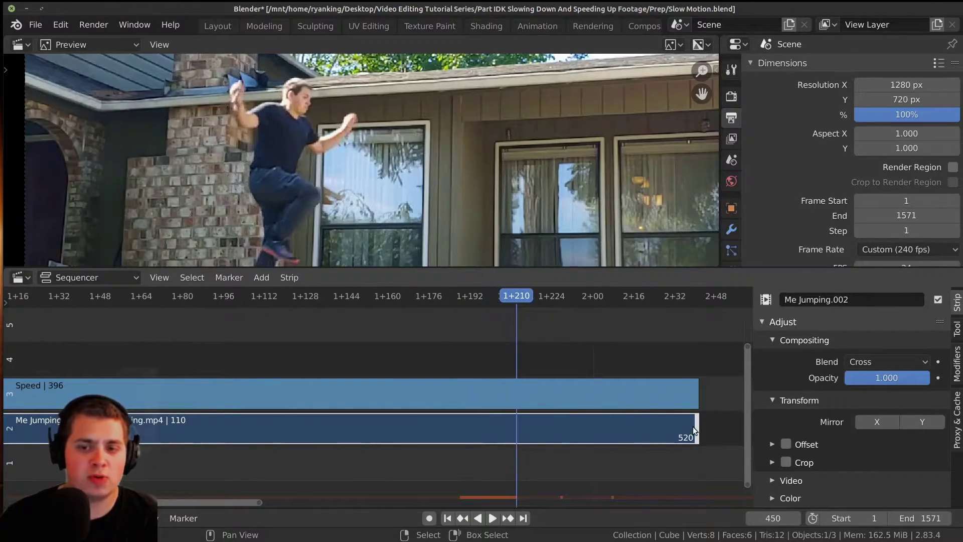
key("Right")
key("Right")
key("Right")
key("Right")
key("Right")
key("Right")
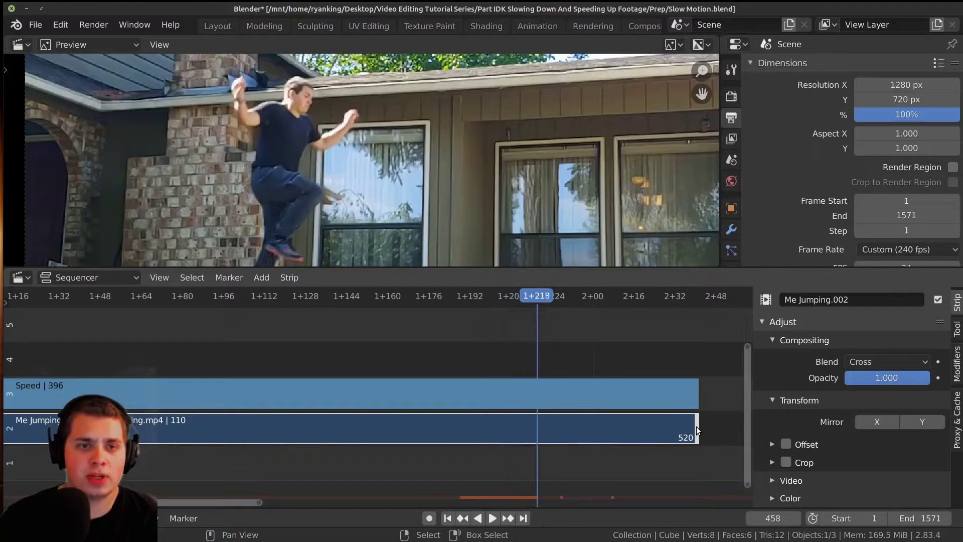
Shorten the end of the second movie piece to frame 455, where the jump footage freezes
key("Left")
key("Left")
key("Left")
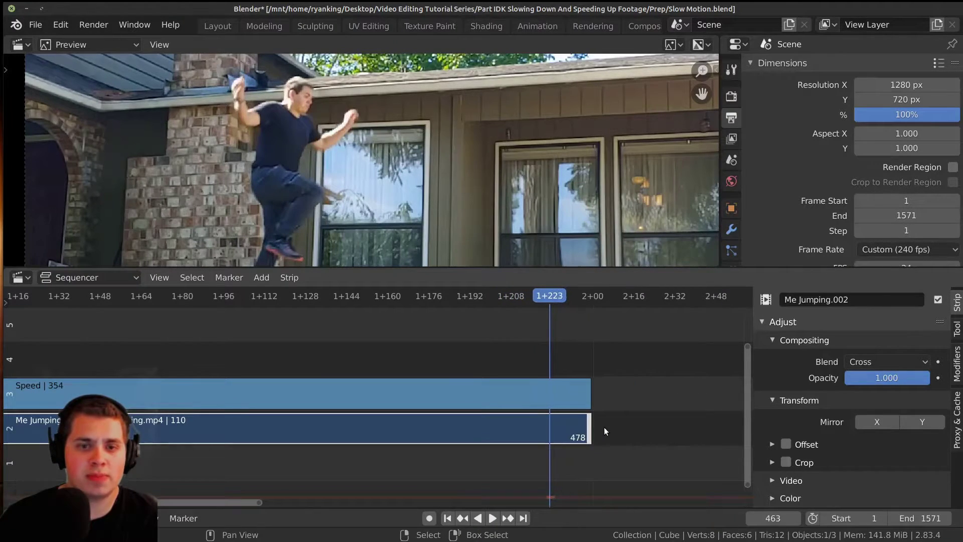
scroll(595, 430, "up", 1)
key("Left")
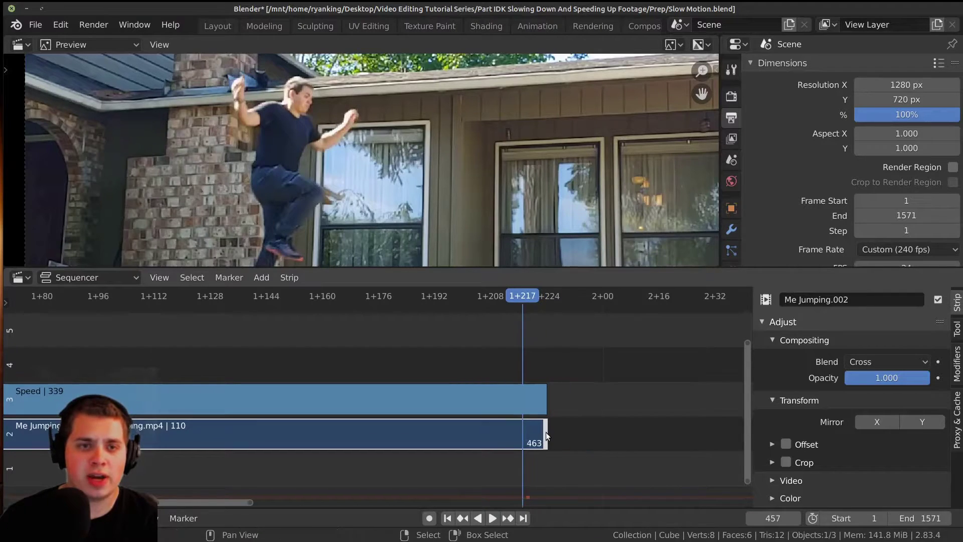
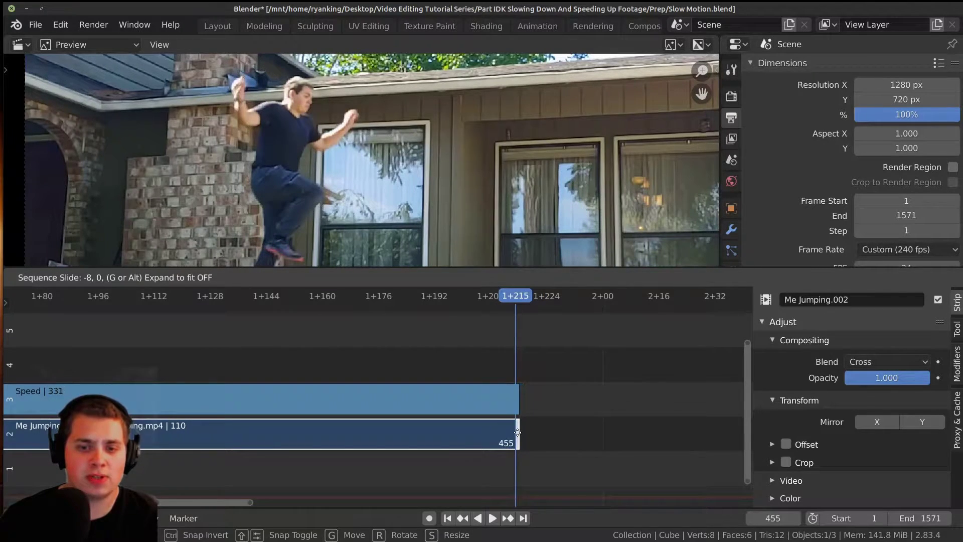
Select the second sound piece and move the playhead to frame 125, the start of the Speed strip
scroll(420, 378, "down", 3)
scroll(442, 409, "down", 6)
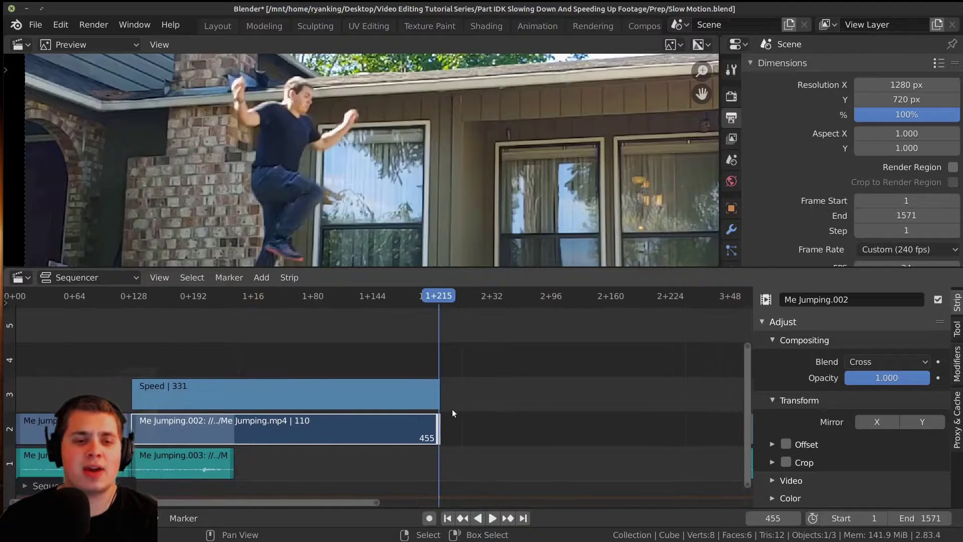
left_click(228, 455)
middle_click_drag(273, 464, 376, 452)
scroll(373, 451, "up", 3)
left_click_drag(323, 447, 291, 451)
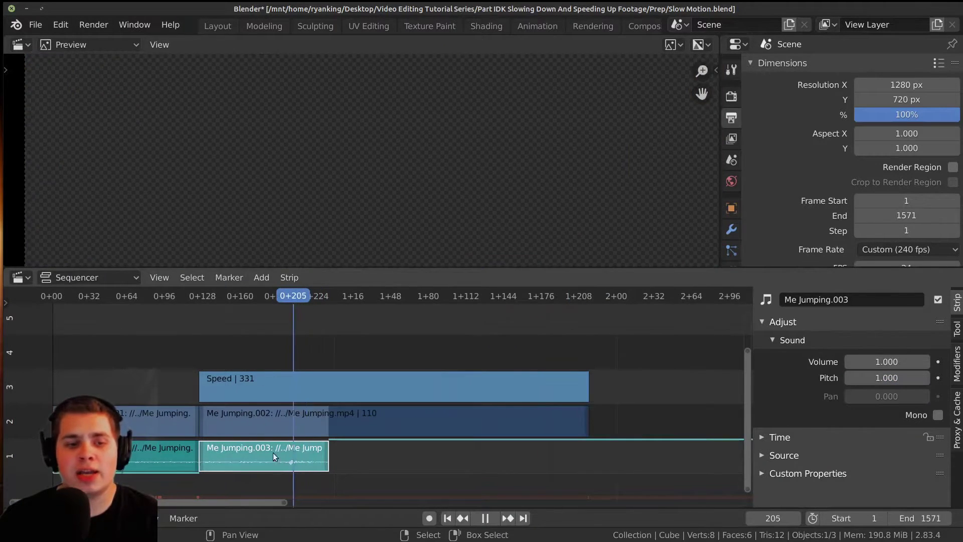
scroll(275, 452, "up", 3)
middle_click_drag(275, 452, 390, 441)
left_click_drag(390, 441, 307, 449)
scroll(307, 449, "up", 5)
middle_click_drag(309, 449, 377, 446)
scroll(377, 445, "up", 1)
left_click_drag(360, 446, 342, 449)
Extend the end of the second sound piece to frame 454, close to the end of the Speed strip
scroll(343, 450, "down", 3)
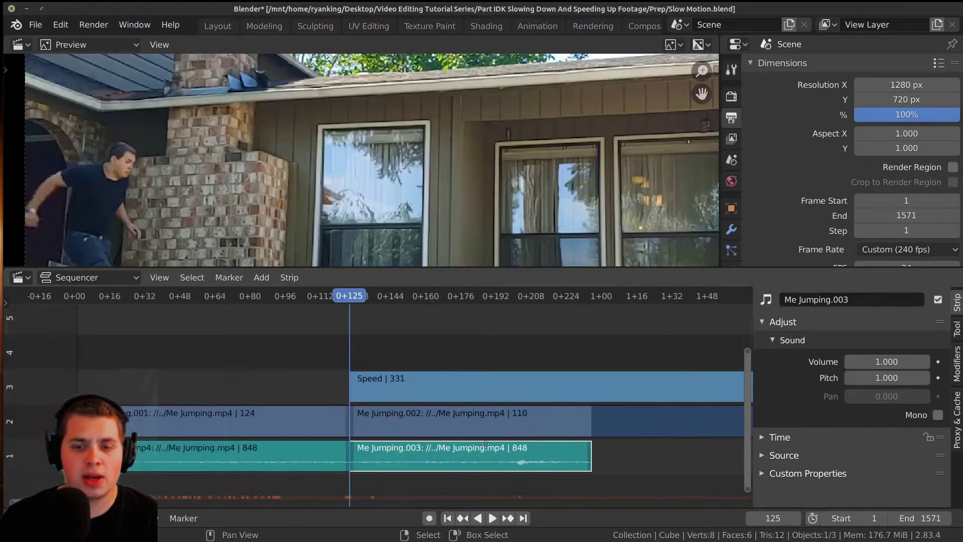
middle_click_drag(571, 450, 326, 447)
scroll(326, 447, "up", 1)
right_click(347, 448)
key("g")
left_click(654, 454)
middle_click_drag(654, 454, 287, 460)
scroll(270, 459, "up", 5)
left_click_drag(196, 460, 557, 461)
left_click(567, 460)
scroll(561, 459, "down", 15)
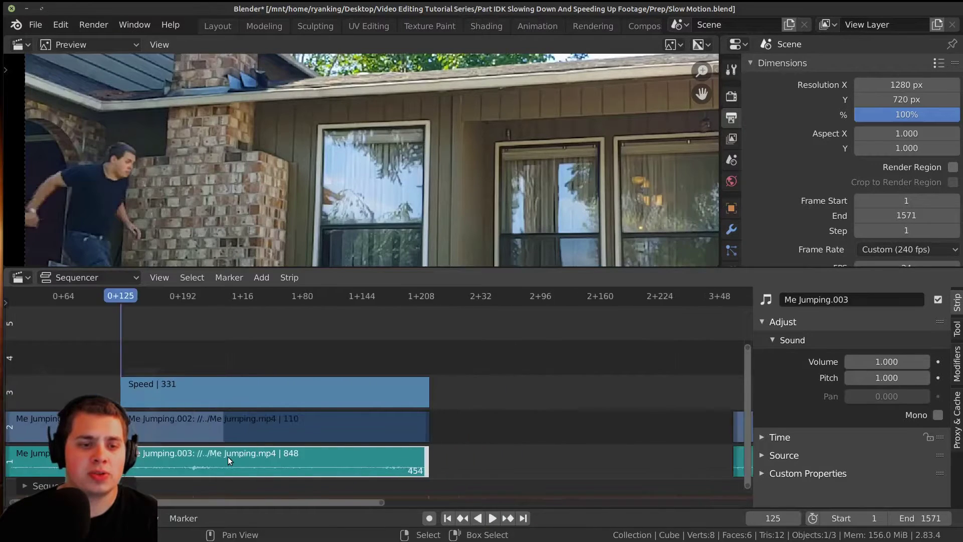
Keep the second sound piece's pitch at 1.0 at frame 125 and insert a keyframe for it
middle_click_drag(228, 456, 534, 451)
scroll(477, 436, "up", 9)
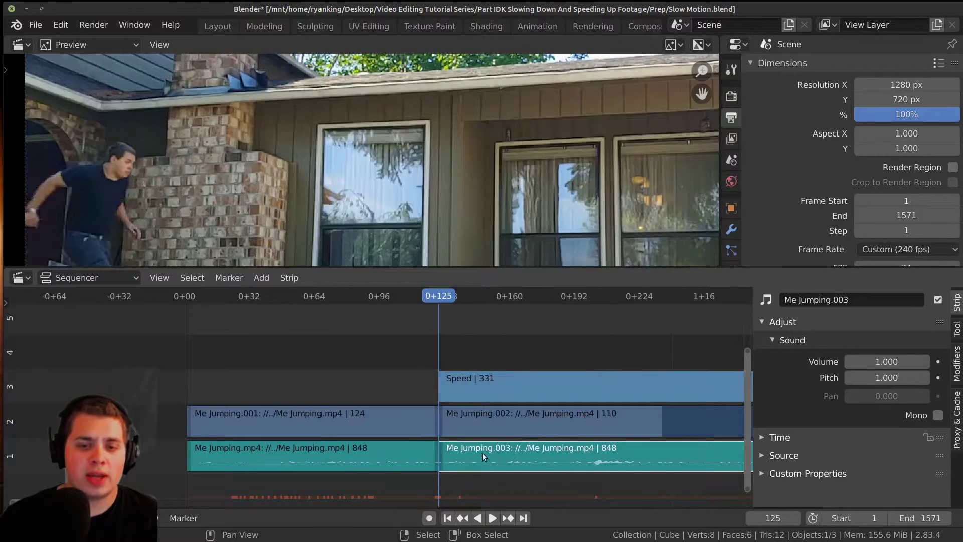
scroll(482, 452, "up", 2)
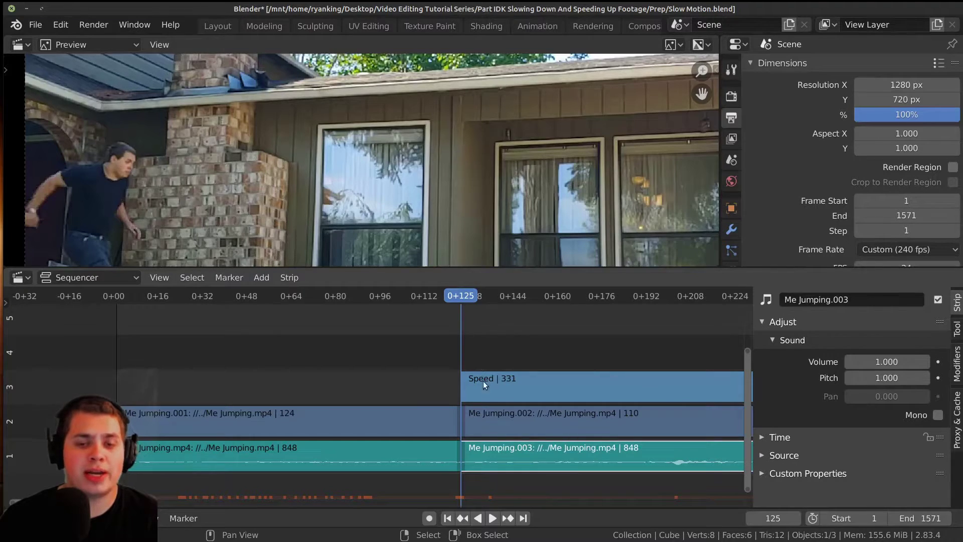
scroll(496, 456, "down", 2, "ctrl")
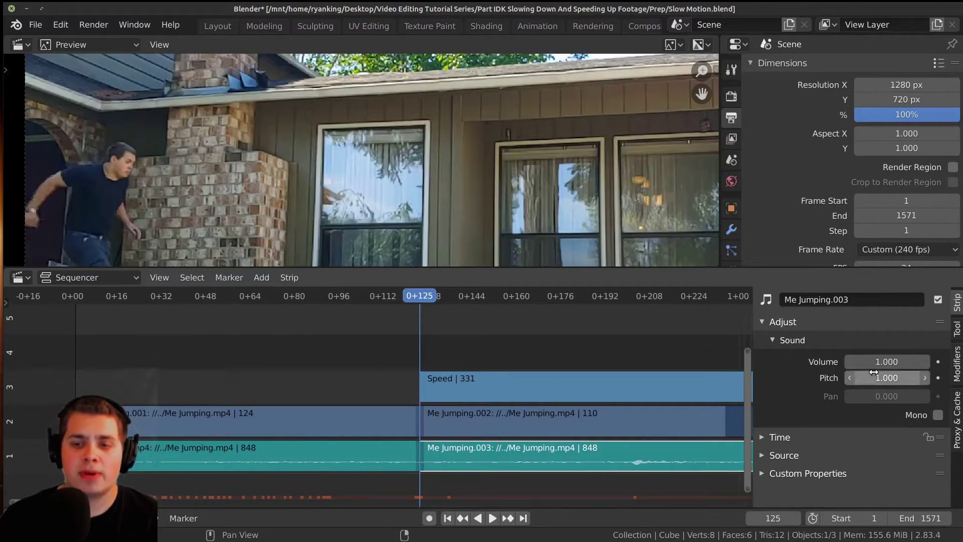
left_click(891, 377)
type("1.0")
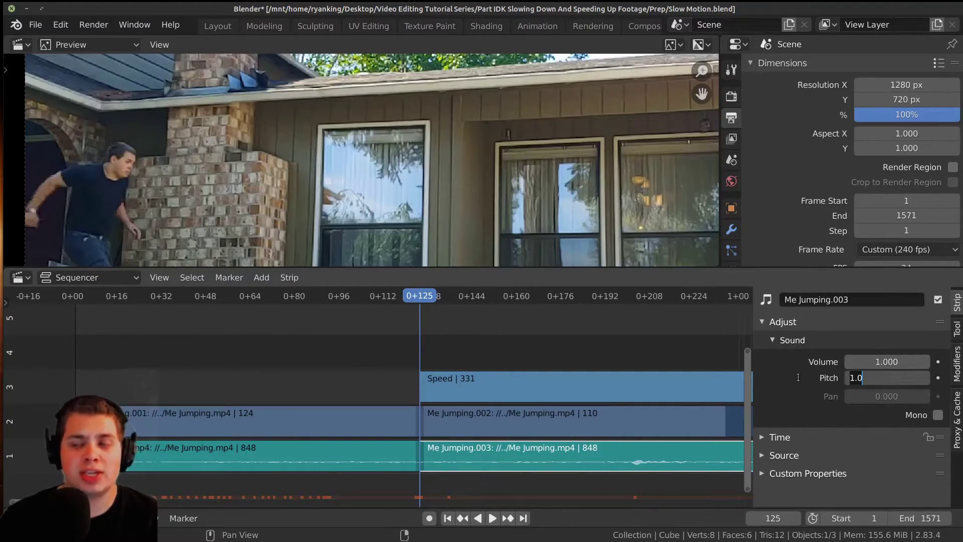
key("Return")
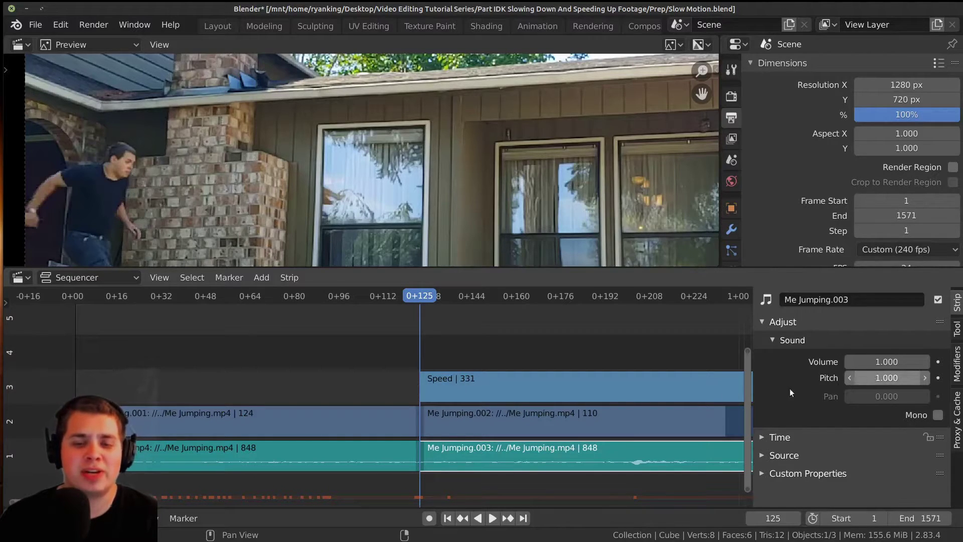
scroll(397, 420, "down", 2)
middle_click_drag(456, 411, 417, 411)
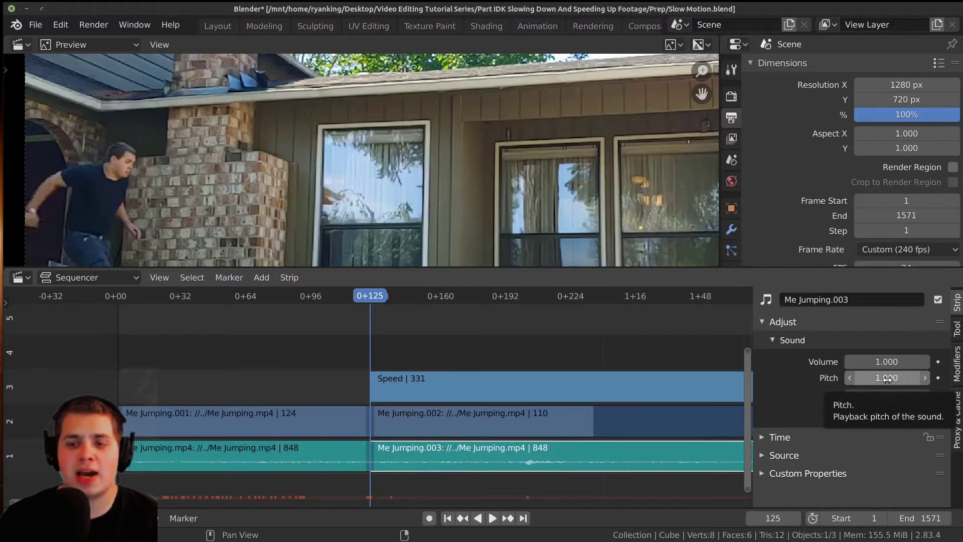
key("i")
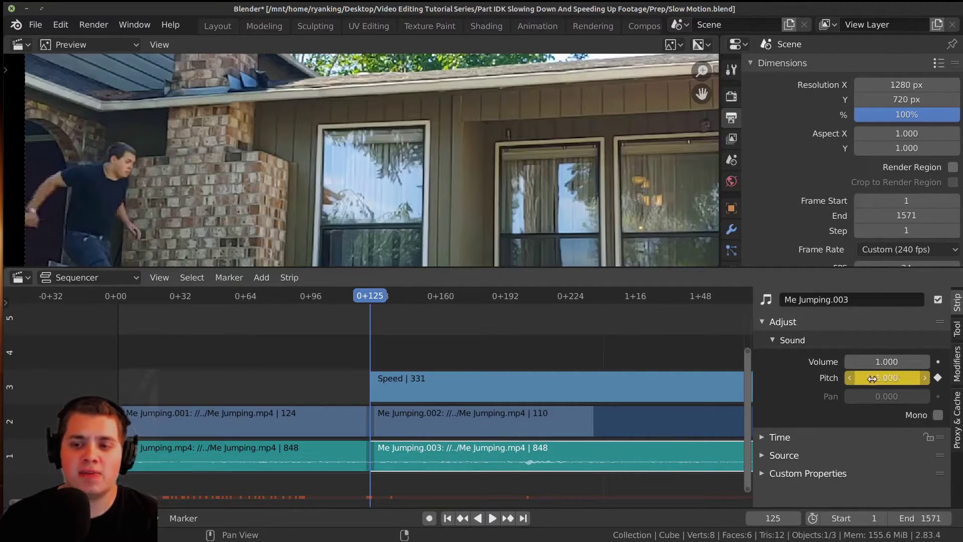
Play to frame 455 and extend the second sound piece to line up with the end of the Speed strip
scroll(411, 453, "down", 3)
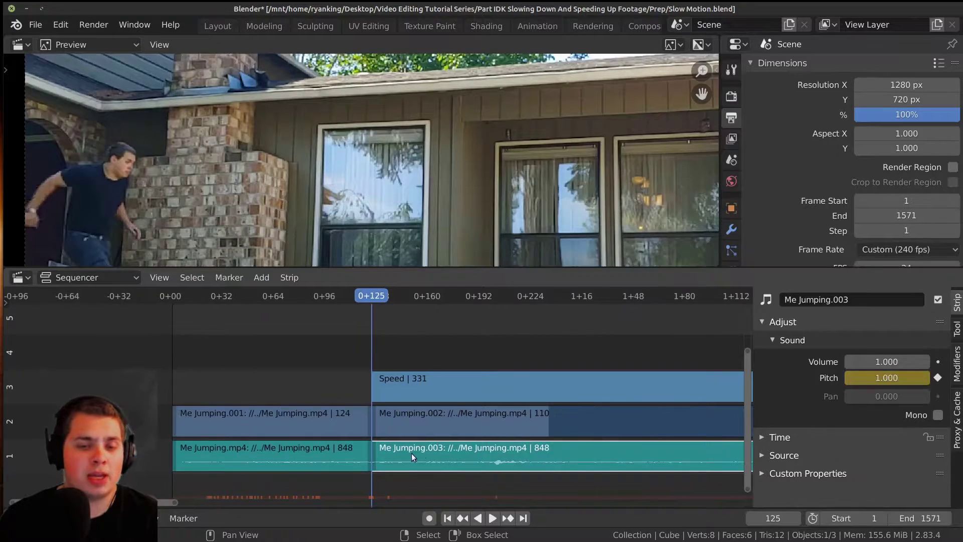
key("space")
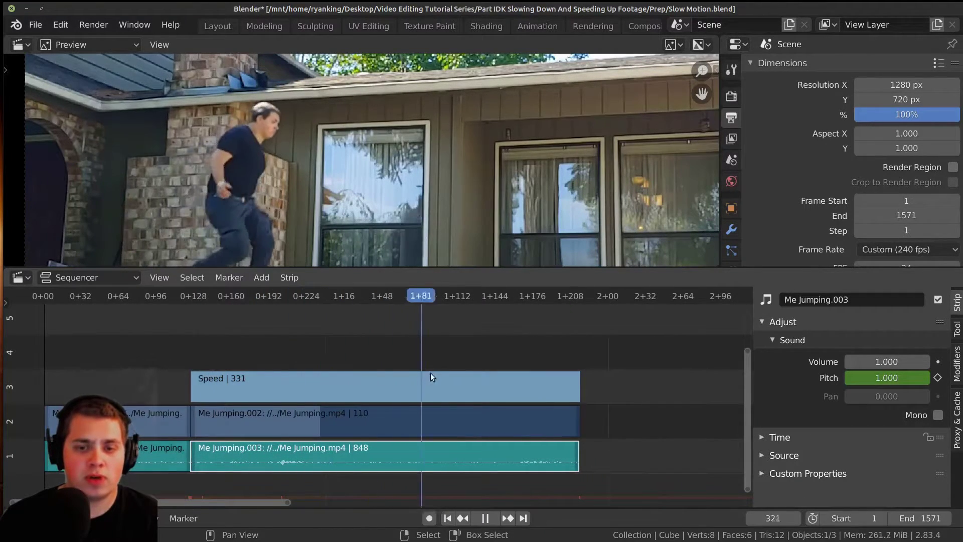
scroll(354, 381, "up", 3)
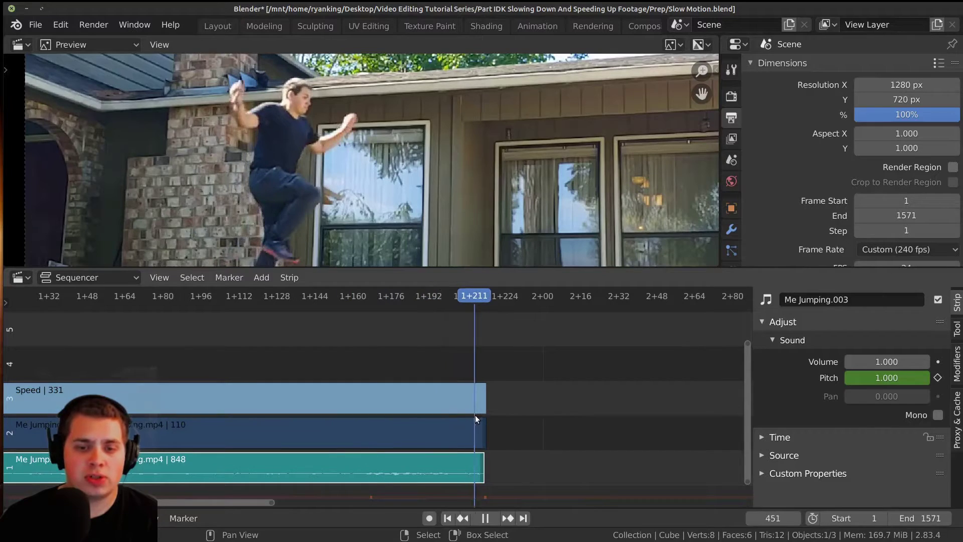
key("space")
scroll(476, 414, "up", 3)
scroll(455, 425, "up", 3)
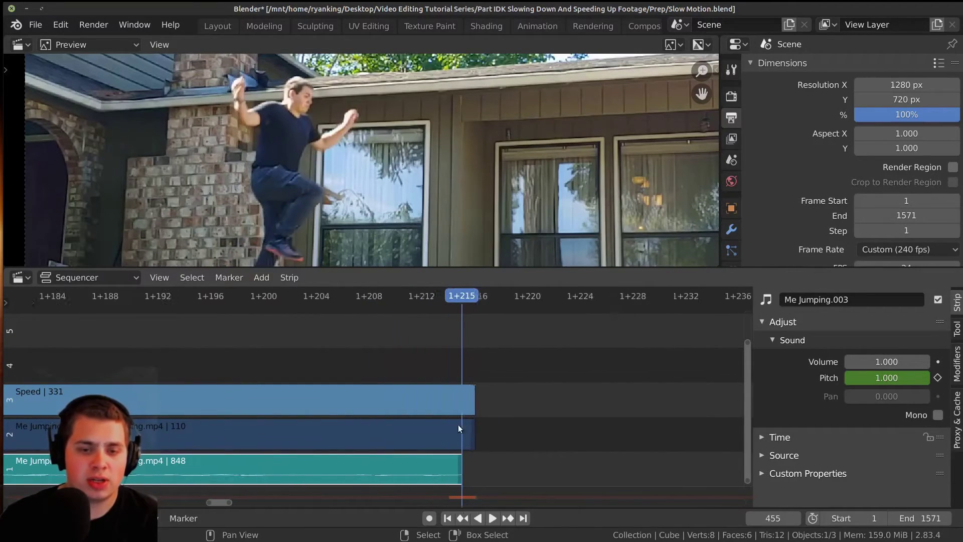
left_click_drag(462, 464, 476, 459)
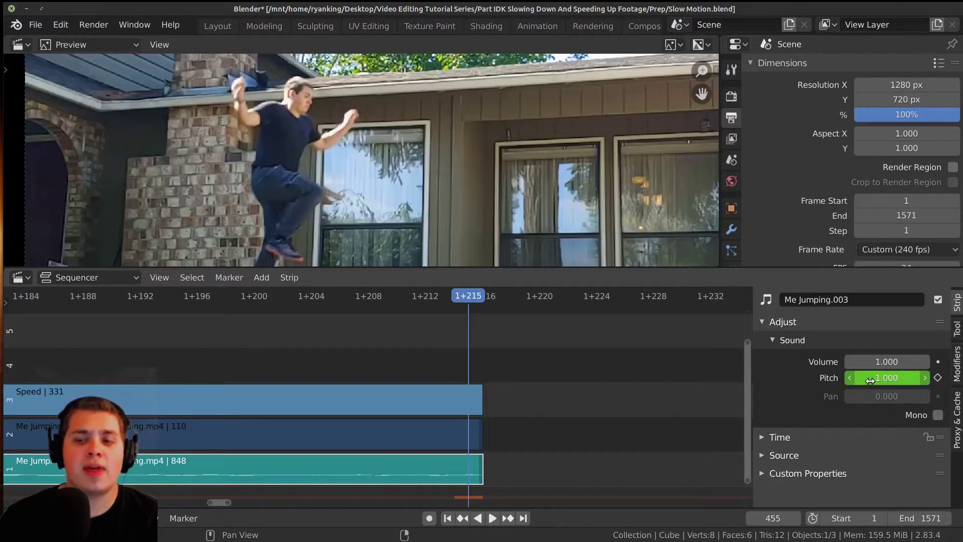
Check the Speed strip's factor, set the second sound piece's pitch to 0.2 at frame 455 and insert a keyframe
key("Return")
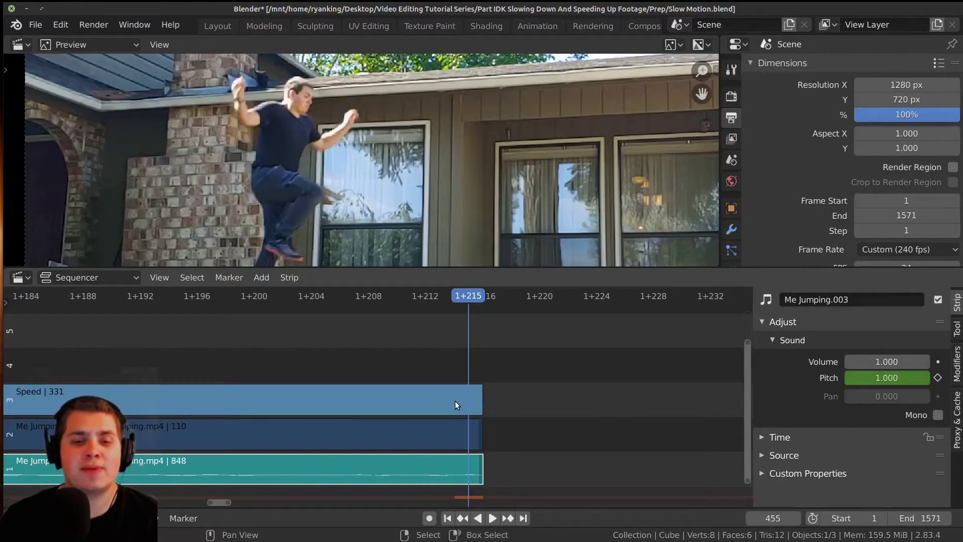
left_click(455, 401)
scroll(482, 410, "up", 3)
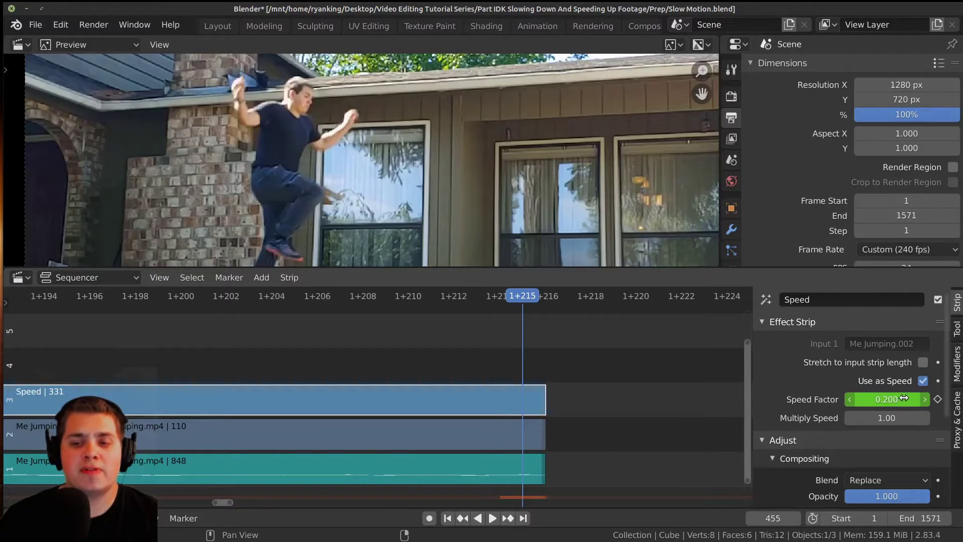
left_click(477, 472)
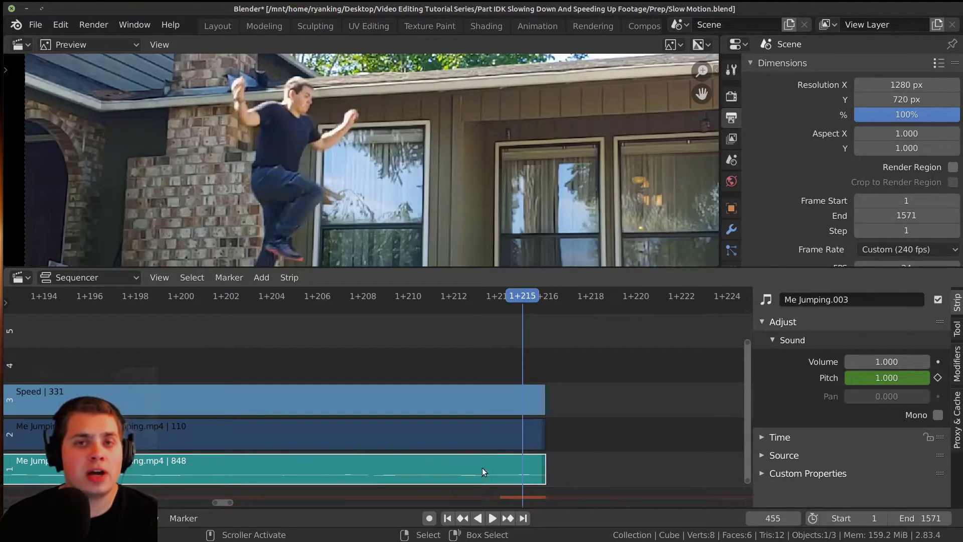
left_click(875, 379)
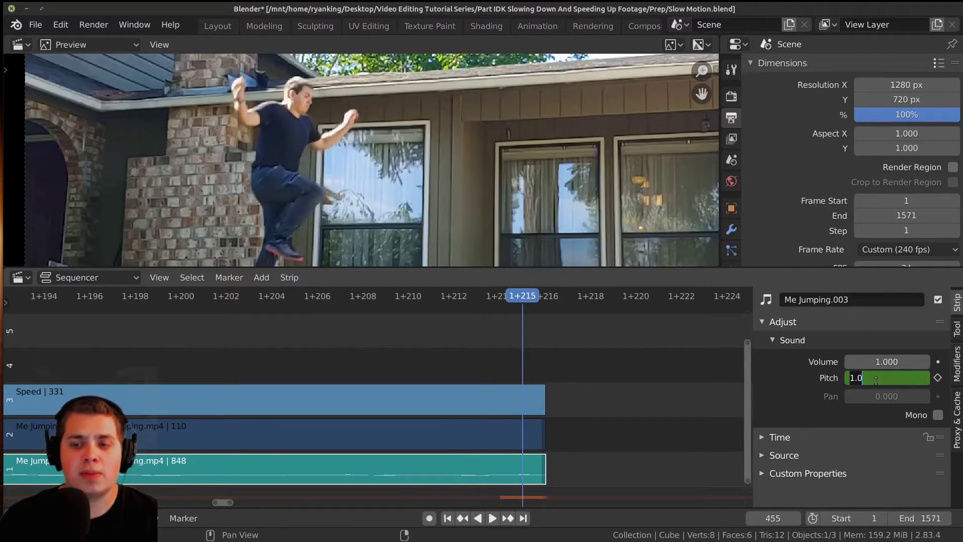
type("0.2")
key("Return")
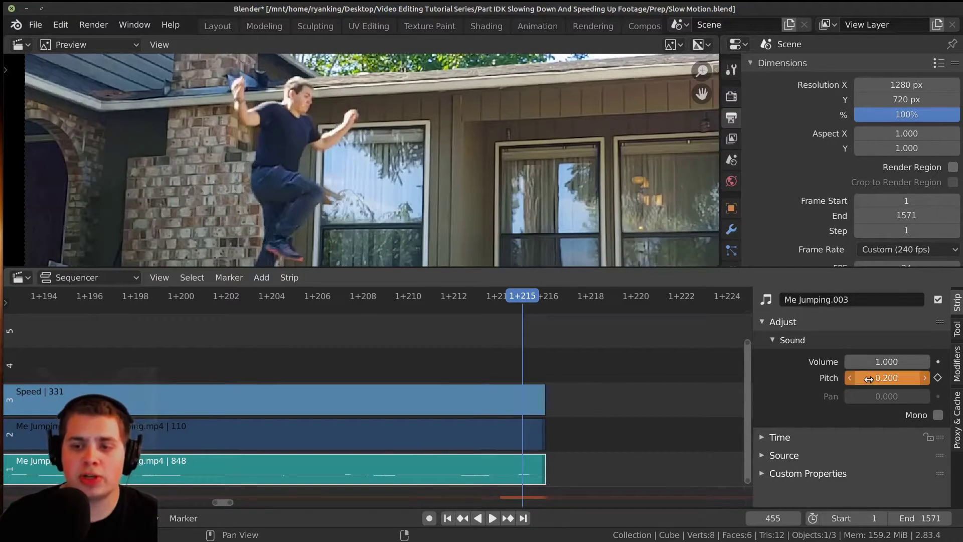
key("i")
Return the playhead to frame 126 near the start of the Speed strip and show more of the footage in the preview
scroll(452, 409, "down", 1)
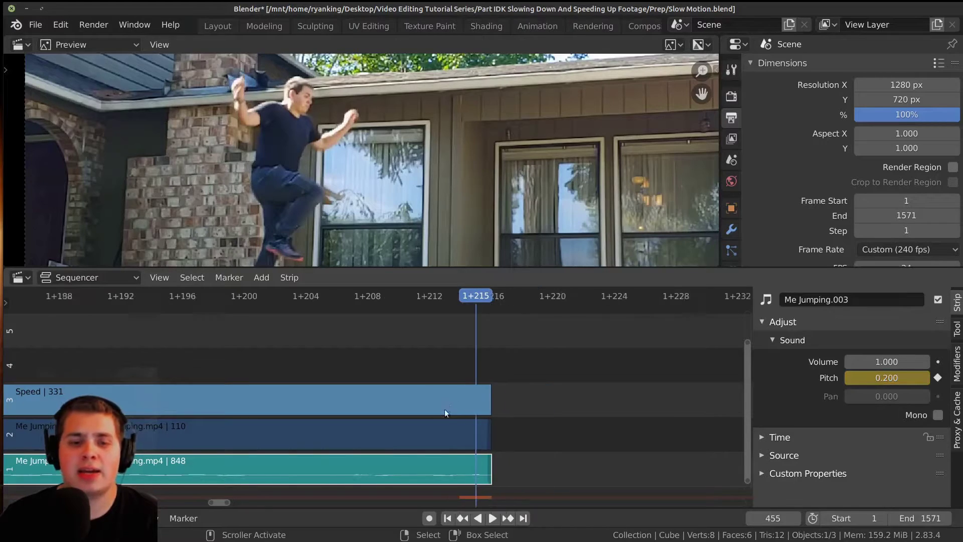
scroll(453, 406, "down", 19)
middle_click_drag(357, 438, 503, 425)
left_click(195, 428)
scroll(213, 427, "down", 8)
middle_click_drag(338, 400, 395, 400)
left_click_drag(395, 399, 468, 414)
scroll(478, 405, "down", 6)
left_click(138, 401)
scroll(235, 372, "down", 5)
scroll(328, 164, "down", 5)
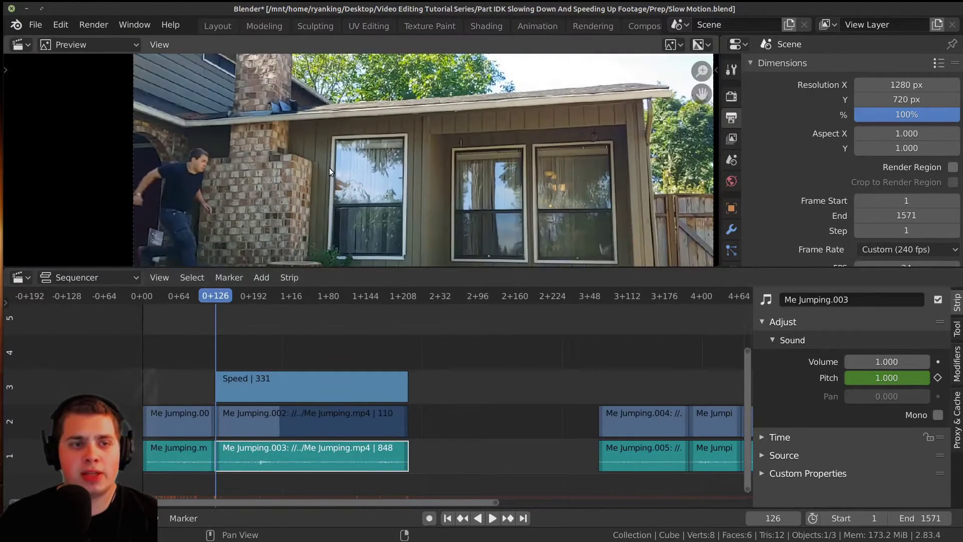
Play the ramped section from frame 126 and again from frame 120 to review the slowdown
key("space")
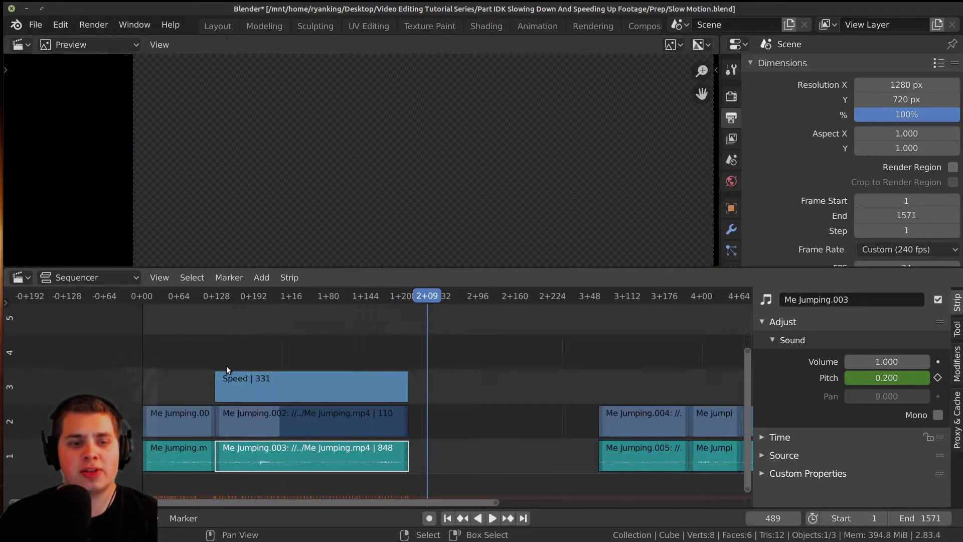
left_click(212, 374)
middle_click_drag(293, 362, 329, 360)
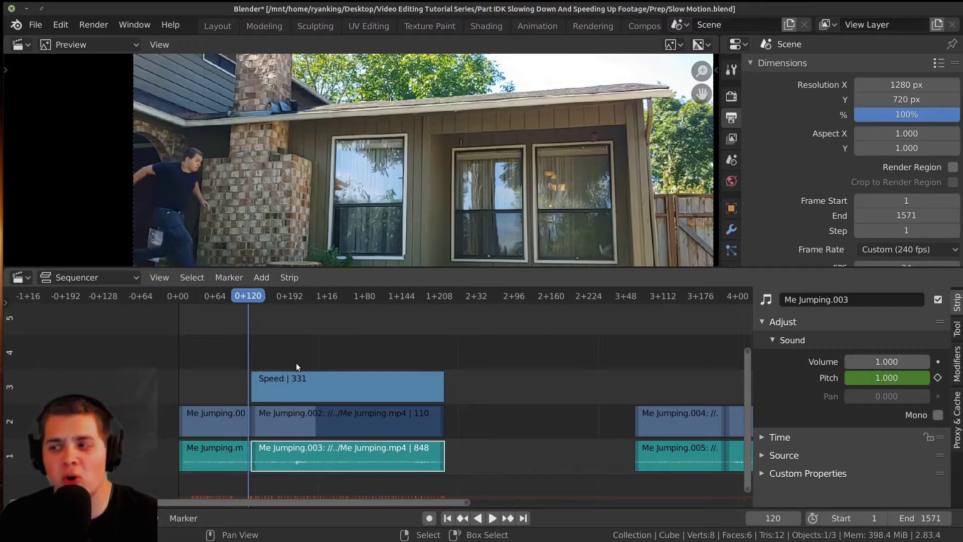
scroll(293, 365, "down", 2)
scroll(321, 366, "up", 6)
middle_click_drag(402, 365, 392, 365)
key("space")
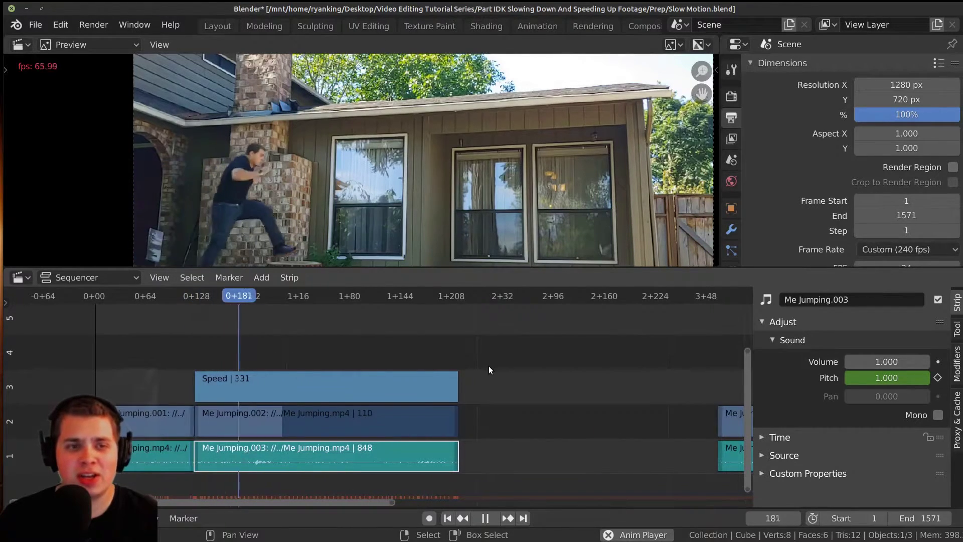
Select the third video and sound pieces and move them back against the end of the Speed strip
right_click(573, 422)
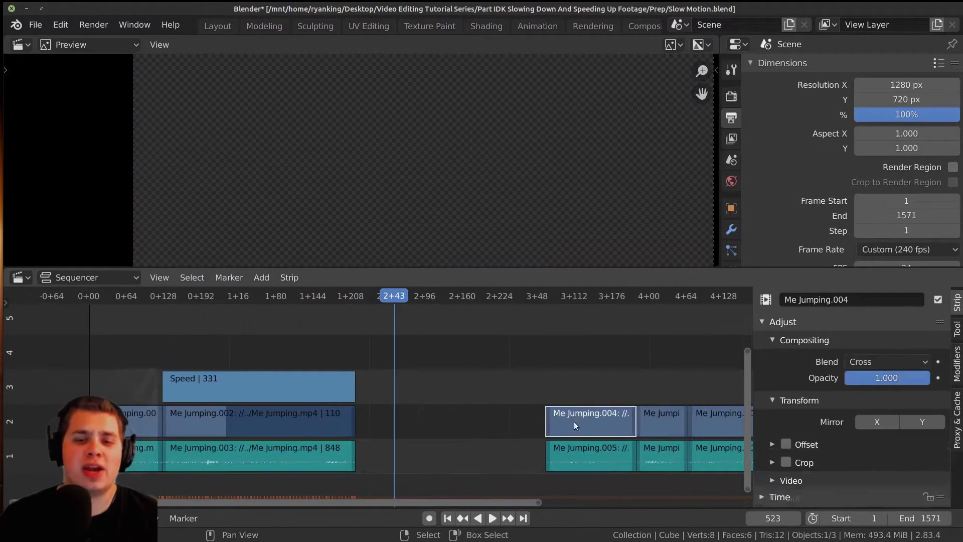
right_click(580, 441, "shift")
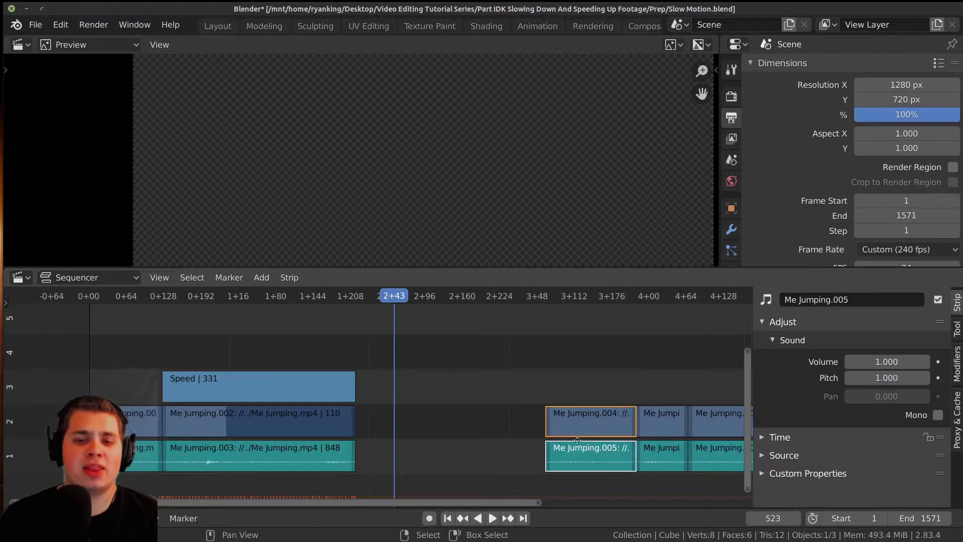
left_click(509, 441)
middle_click_drag(551, 426, 572, 427)
scroll(572, 427, "up", 2)
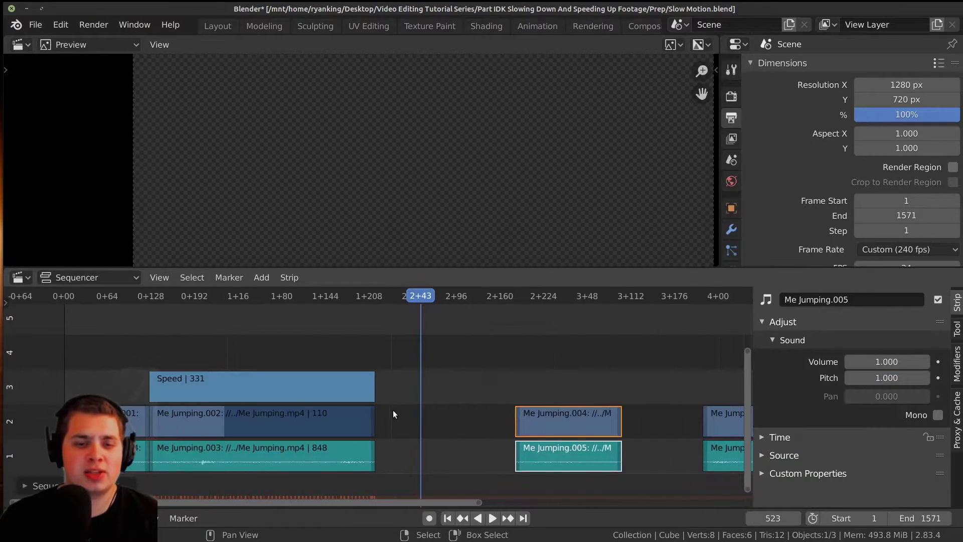
left_click(360, 413)
key("g")
left_click(374, 423)
scroll(446, 383, "up", 4)
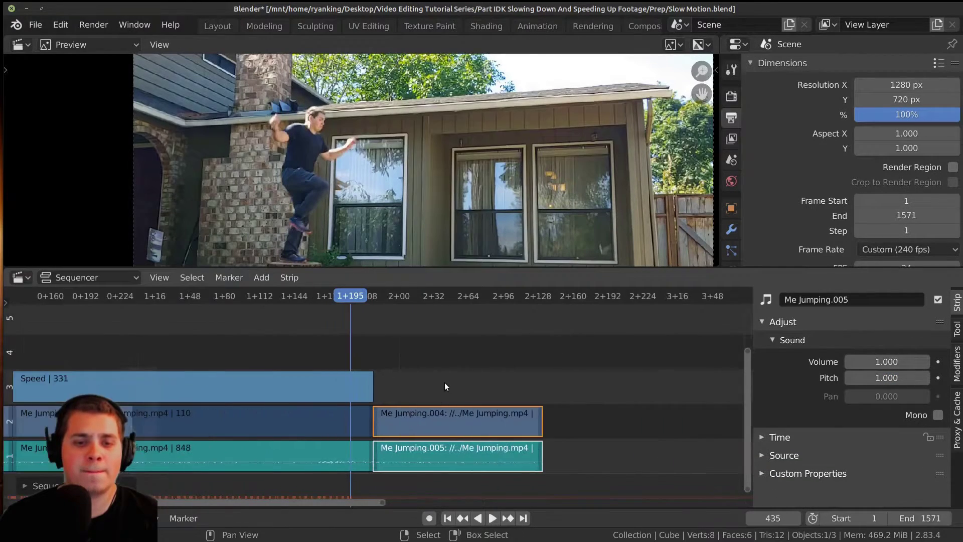
Add a Speed Control effect to the third video piece, with stretching to input length off, Use as Speed on and a factor of 0.2
left_click(471, 415)
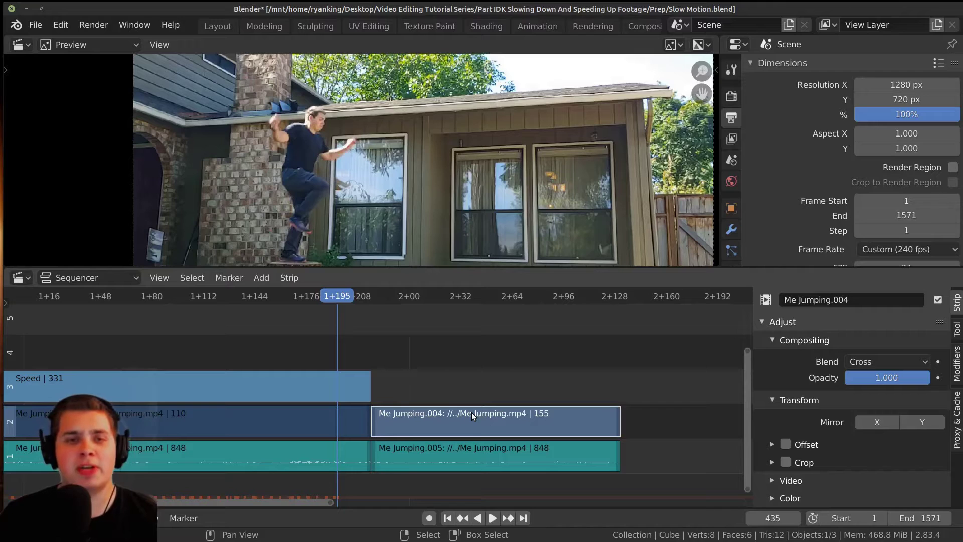
scroll(446, 423, "down", 3)
scroll(400, 426, "up", 2)
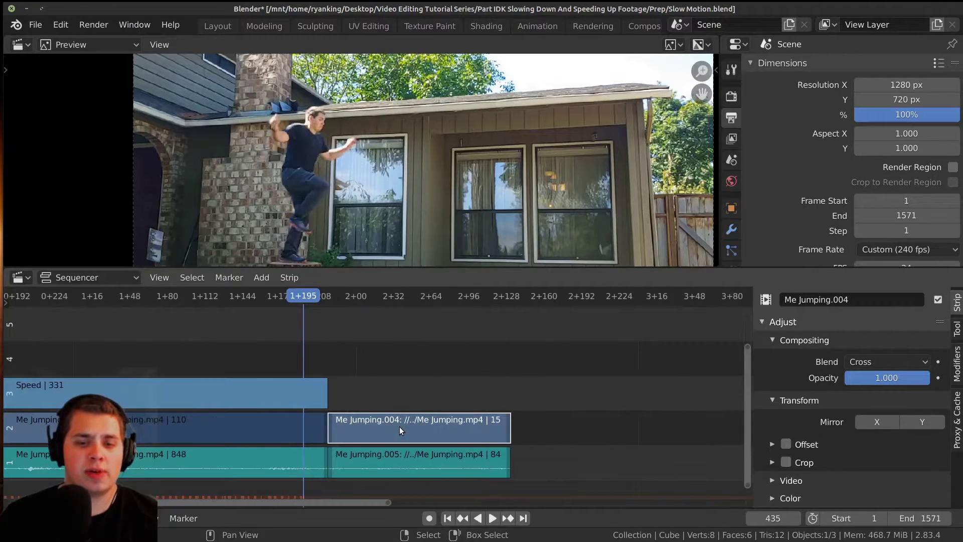
key("shift+a")
mouse_move(399, 427)
left_click(509, 387)
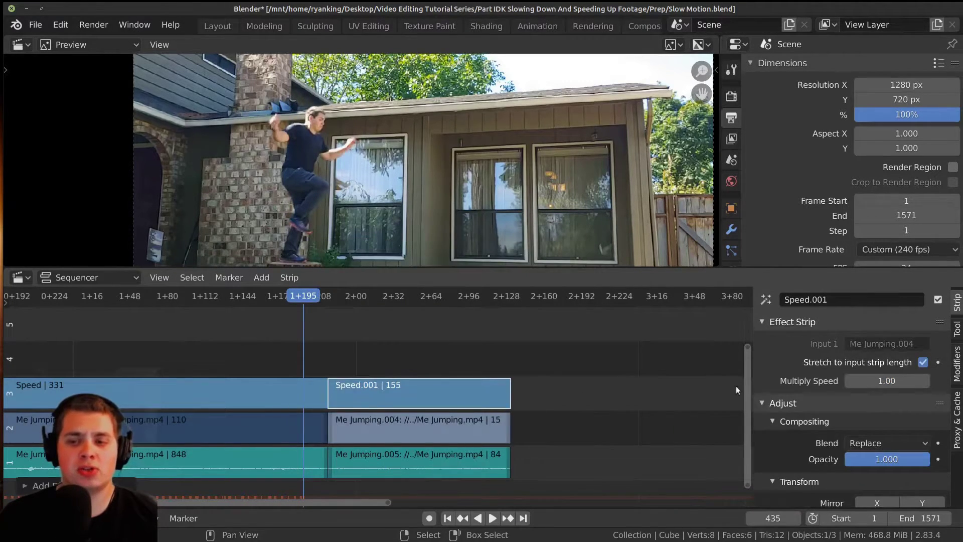
left_click(923, 362)
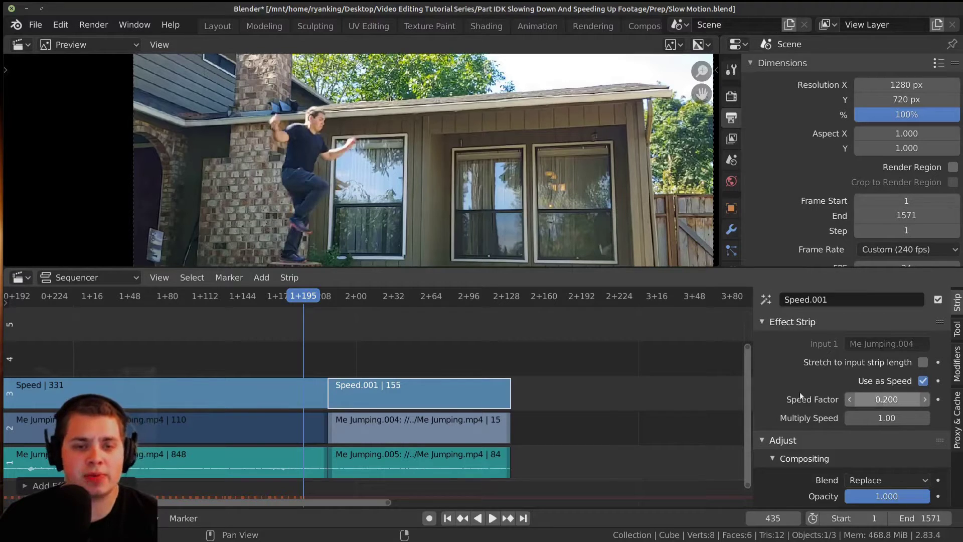
Move all remaining clips later in the timeline to make room for the slowed third piece
left_click(389, 396)
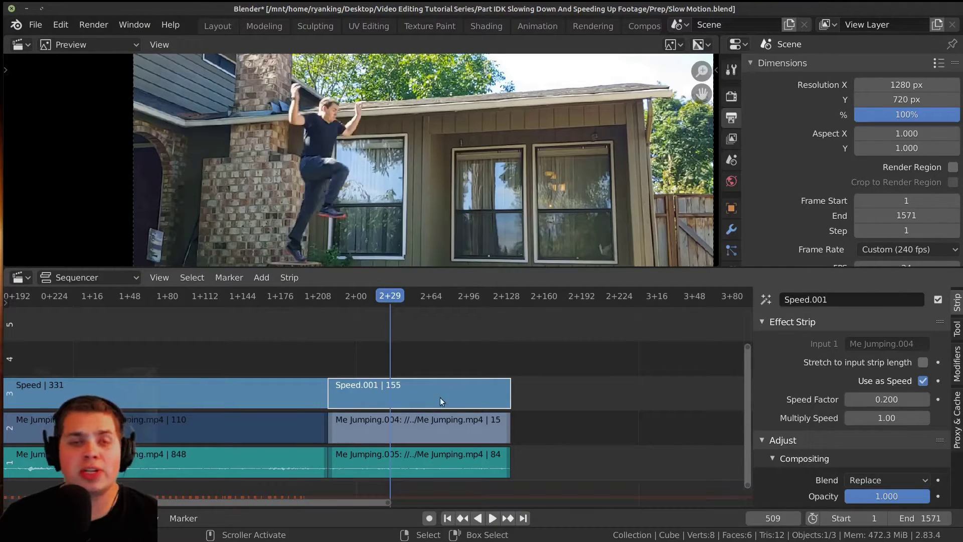
right_click(505, 425)
scroll(516, 417, "down", 20)
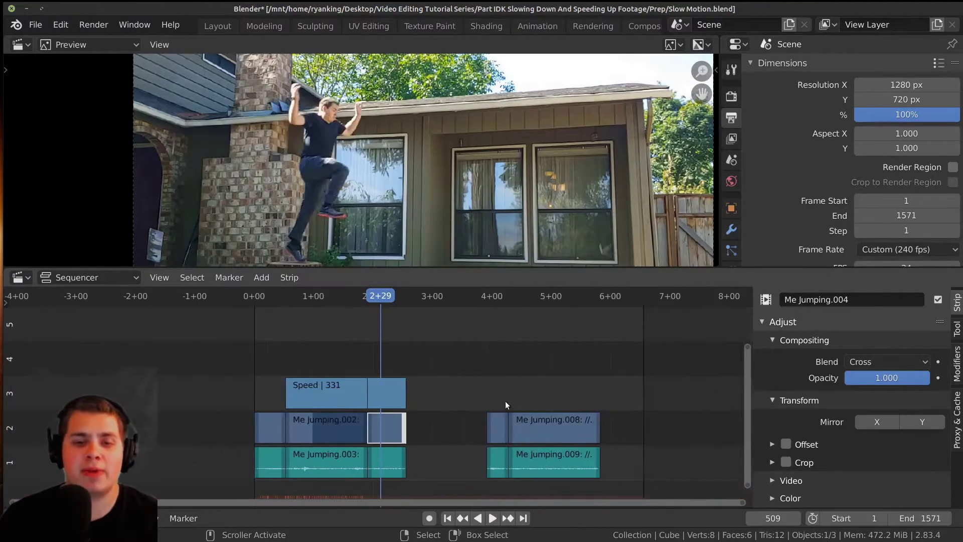
key("b")
left_click_drag(451, 373, 600, 440)
scroll(393, 415, "up", 6)
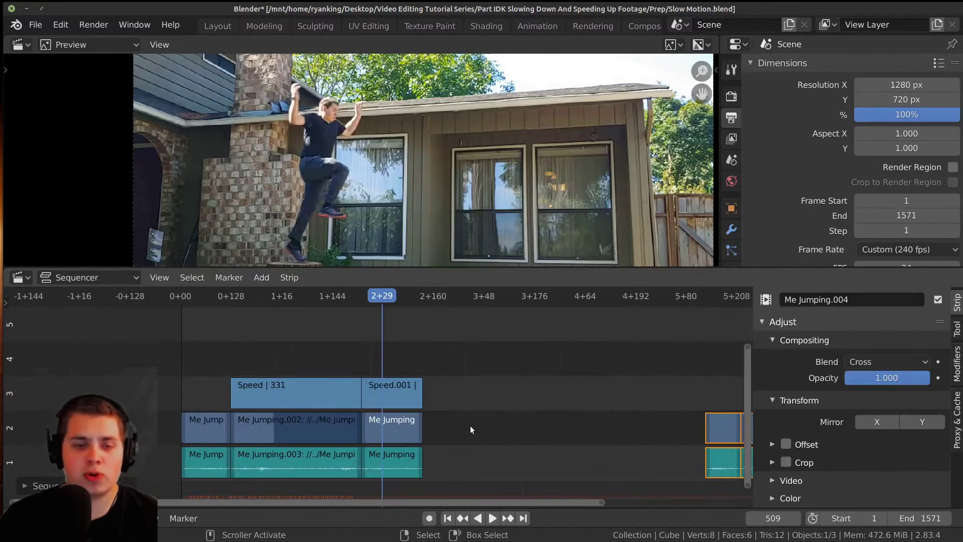
Extend the end of the third video piece to frame 910 and play it
left_click(419, 425)
key("g")
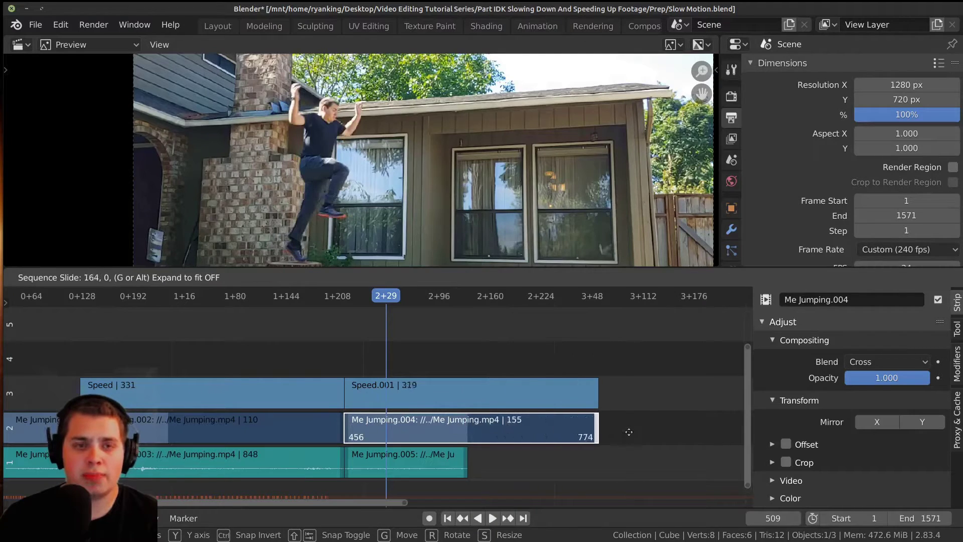
left_click(688, 432)
middle_click_drag(688, 432, 433, 422)
scroll(378, 419, "down", 1)
scroll(371, 418, "up", 3)
key("space")
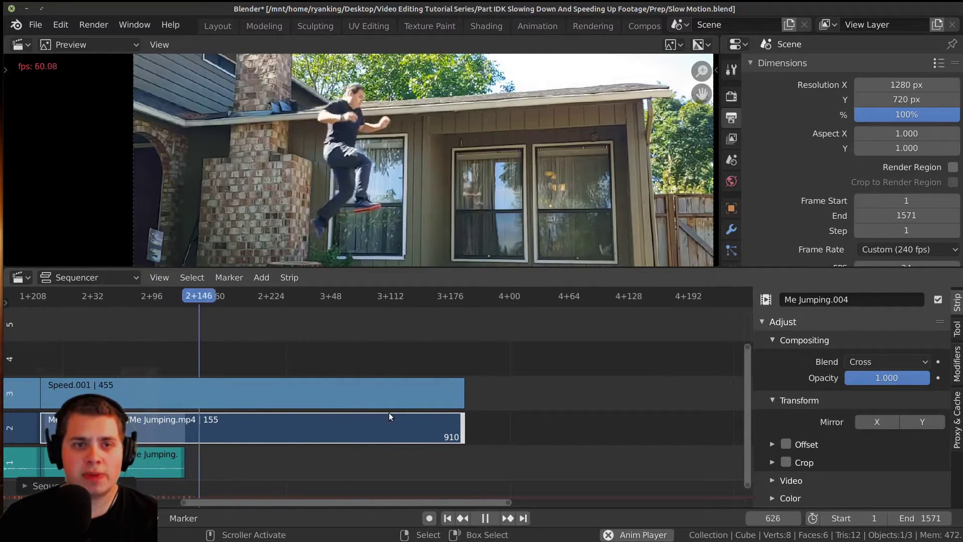
Extend the third video piece's end to frame 1124 and continue playing the slow motion
scroll(411, 412, "down", 1)
key("space")
key("g")
left_click(652, 412)
middle_click_drag(647, 411, 587, 412)
scroll(536, 409, "down", 3)
key("space")
scroll(543, 407, "up", 4)
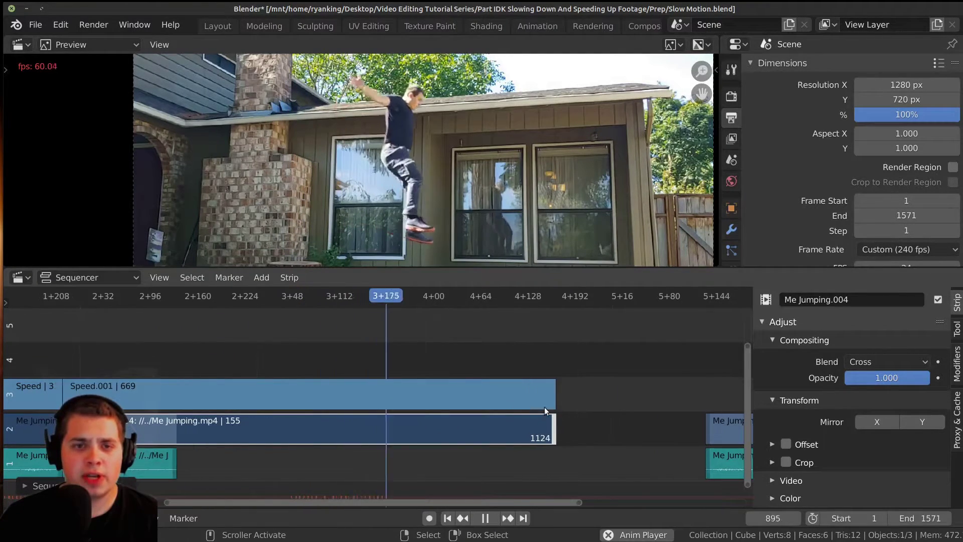
Try to extend the third video piece's end past frame 1124 and undo that extension
middle_click_drag(534, 394, 487, 393)
scroll(491, 390, "down", 4)
key("space")
key("g")
left_click(687, 394)
middle_click_drag(564, 391, 456, 384)
scroll(451, 408, "down", 7)
key("ctrl+z")
Select the remaining clips and move them beyond the scene's end frame, leaving a larger gap
key("b")
left_click_drag(450, 377, 620, 484)
key("g")
left_click(704, 459)
key("alt+a")
Extend the third video piece's end to frame 1317 and play through to where the jumper's motion ends
scroll(428, 430, "up", 4)
key("space")
key("g")
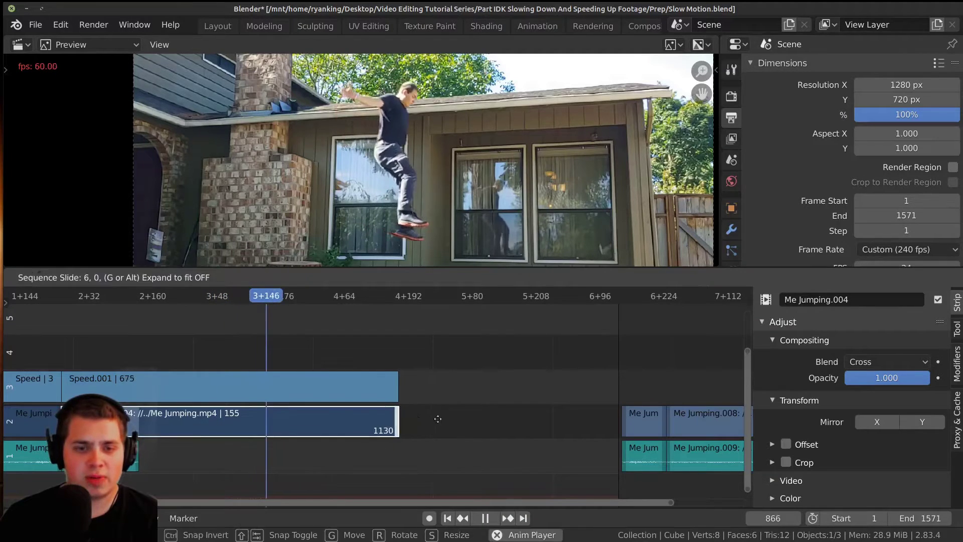
left_click(491, 421)
scroll(485, 203, "down", 3)
key("space")
left_click_drag(474, 360, 434, 358)
key("space")
key("space")
scroll(493, 396, "up", 5)
middle_click_drag(552, 398, 458, 399)
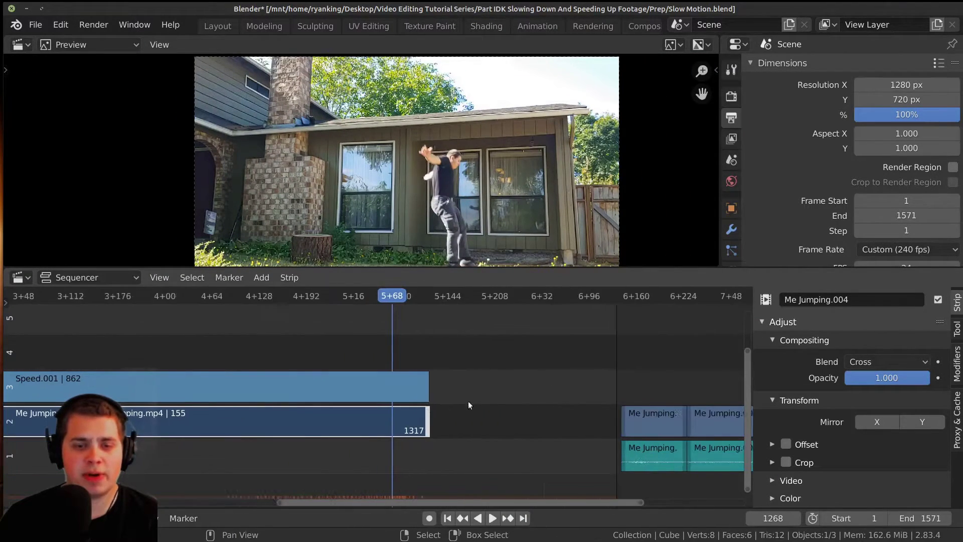
Shorten the third video piece to end at frame 1252 and place the playhead at frame 1222
scroll(464, 405, "up", 10)
key("g")
left_click(409, 413)
left_click_drag(386, 413, 301, 409)
scroll(312, 410, "up", 2)
left_click_drag(376, 419, 311, 422)
key("space")
right_click_drag(472, 427, 412, 421)
left_click_drag(384, 417, 348, 415)
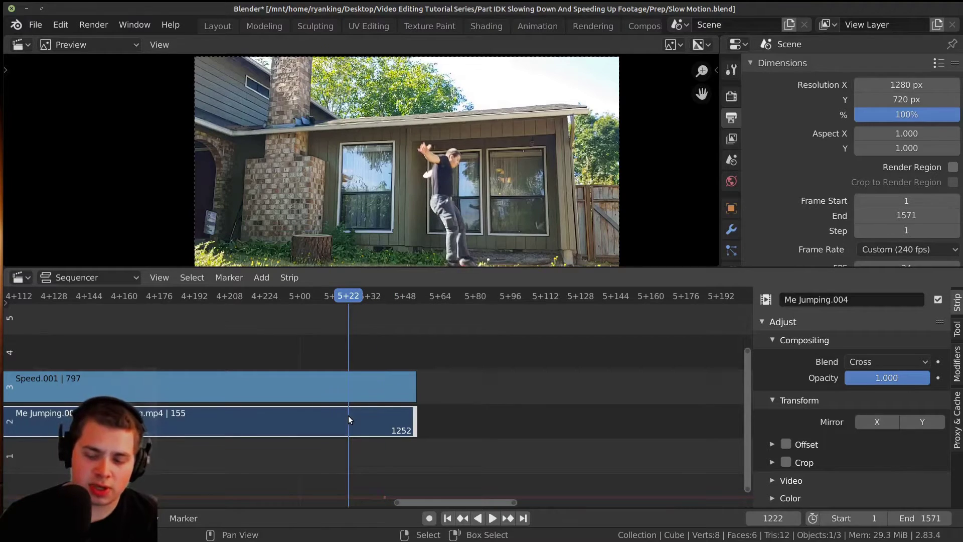
Enlarge the preview and step frame by frame around frame 1222 to find where the jumper's motion stops
scroll(365, 410, "up", 4)
key("Right")
key("Right")
key("Right")
key("Right")
scroll(398, 208, "up", 9)
middle_click_drag(441, 210, 338, 155)
scroll(338, 155, "up", 7)
middle_click_drag(422, 115, 336, 171)
key("Left")
key("Left")
key("Left")
key("Left")
key("Left")
key("Left")
key("Left")
scroll(441, 404, "up", 4)
key("Left")
key("Left")
key("Left")
key("Right")
key("Right")
key("Right")
Trim the third video piece to end at frame 1219, near the playhead
right_click_drag(449, 412, 370, 412)
key("Left")
key("Left")
key("Left")
key("Left")
key("Left")
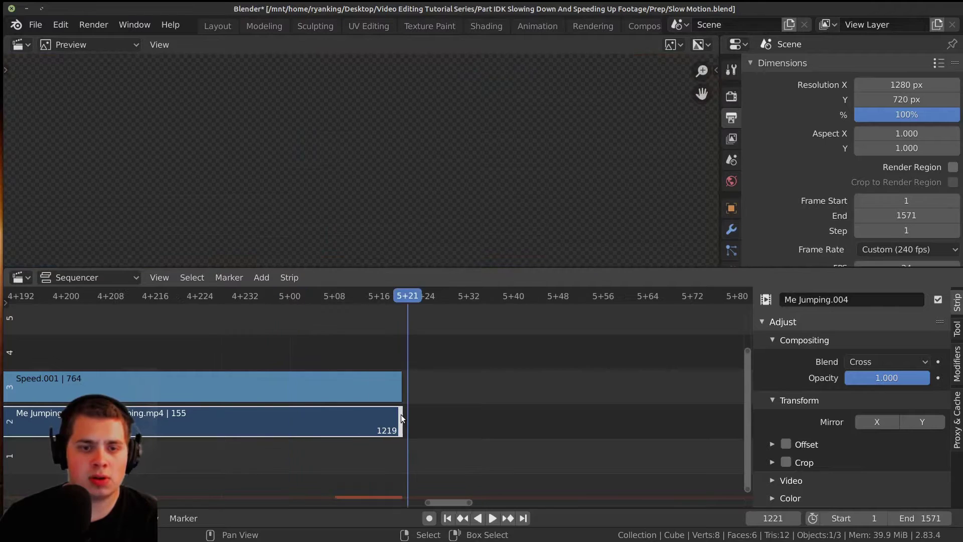
Extend the end of the third sound piece to frame 1069
scroll(401, 414, "down", 14)
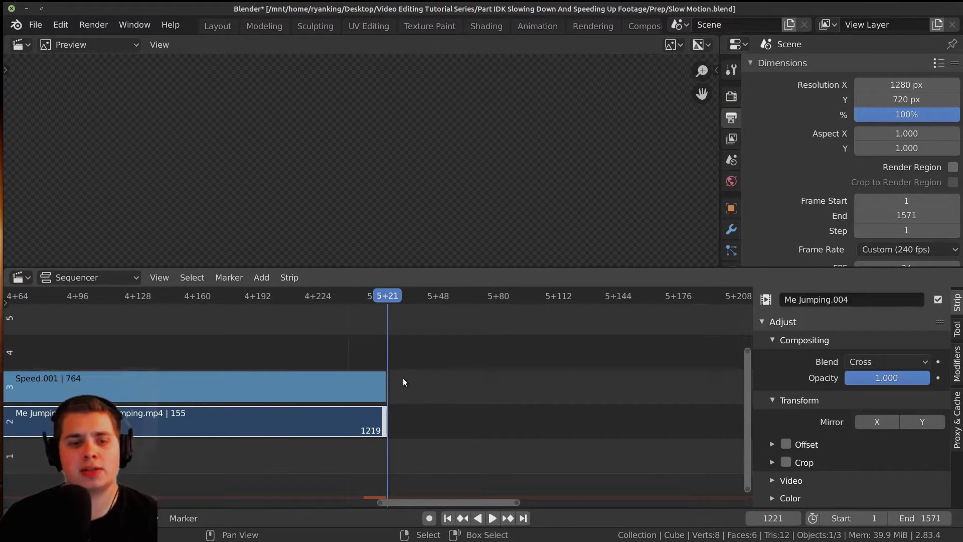
scroll(254, 456, "up", 3)
left_click_drag(245, 455, 456, 456)
scroll(483, 459, "right", 1, "ctrl")
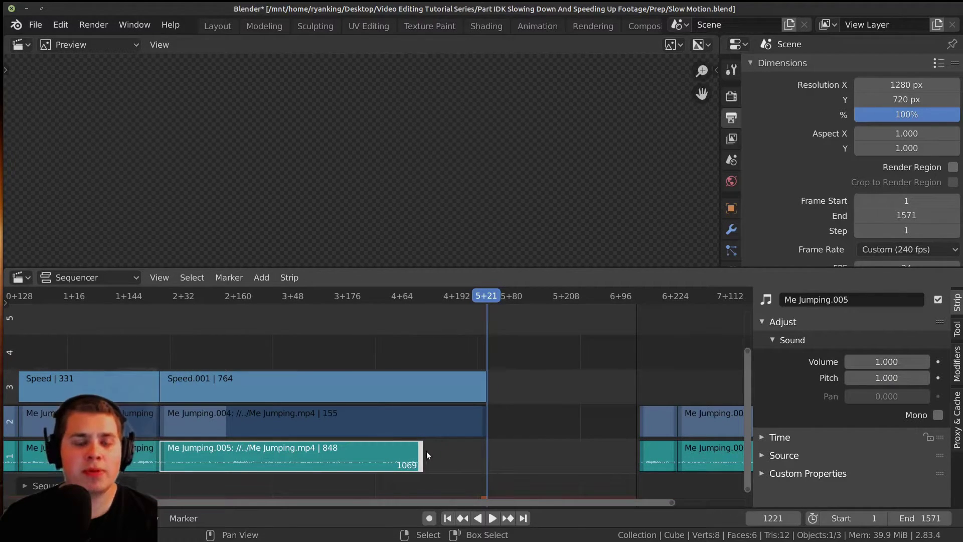
scroll(391, 444, "down", 5)
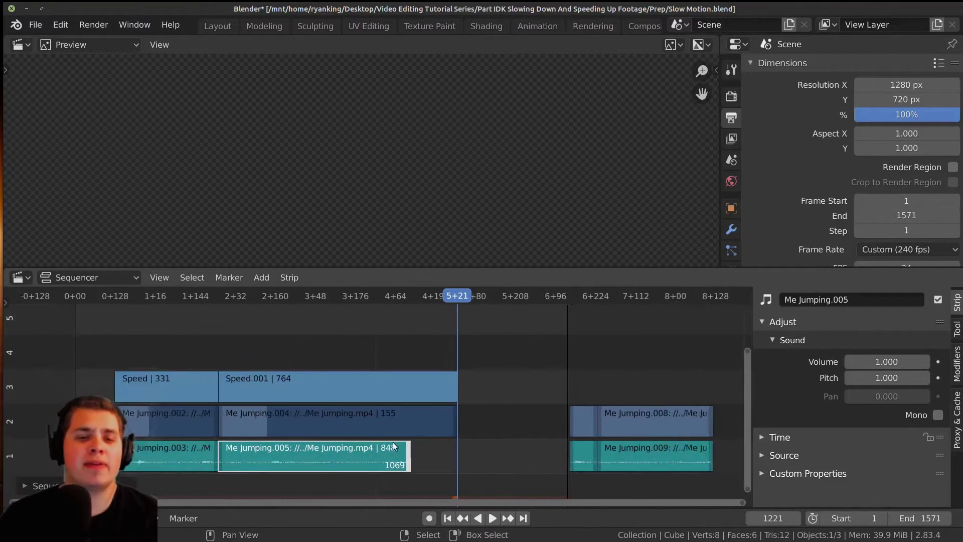
Add Me Jumping.mp4 again with its sound on channels 4 and 5 above the Speed strips
left_click_drag(191, 381, 445, 321)
scroll(445, 321, "down", 3)
middle_click_drag(445, 321, 452, 335)
key("g")
left_click_drag(356, 335, 312, 346)
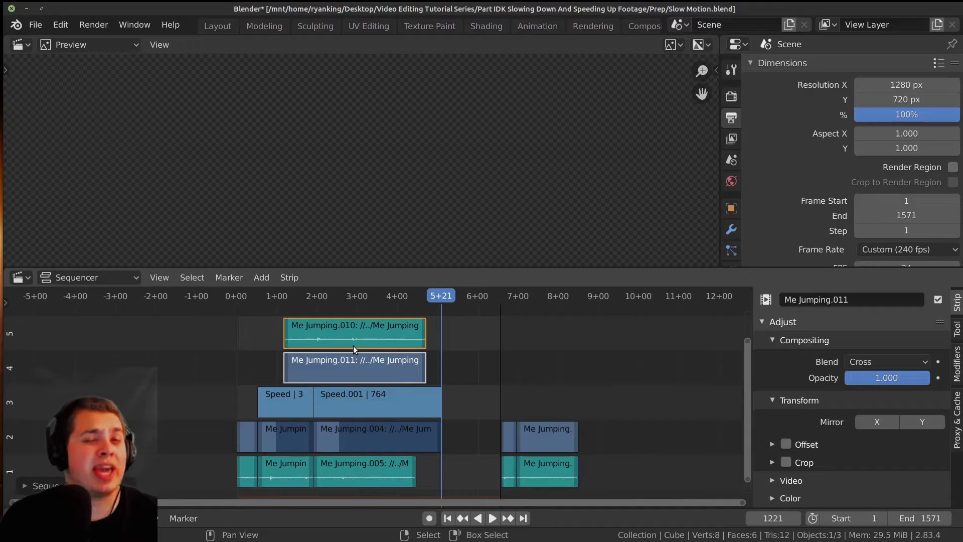
Try to extend the end handles of the added video and sound strips past their source length
scroll(430, 352, "up", 3)
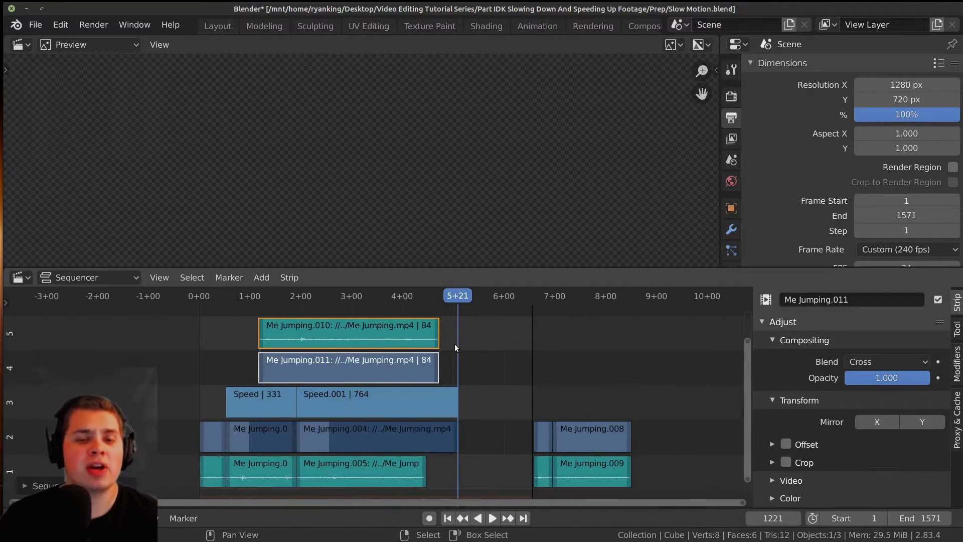
left_click(428, 344)
left_click(427, 364, "shift")
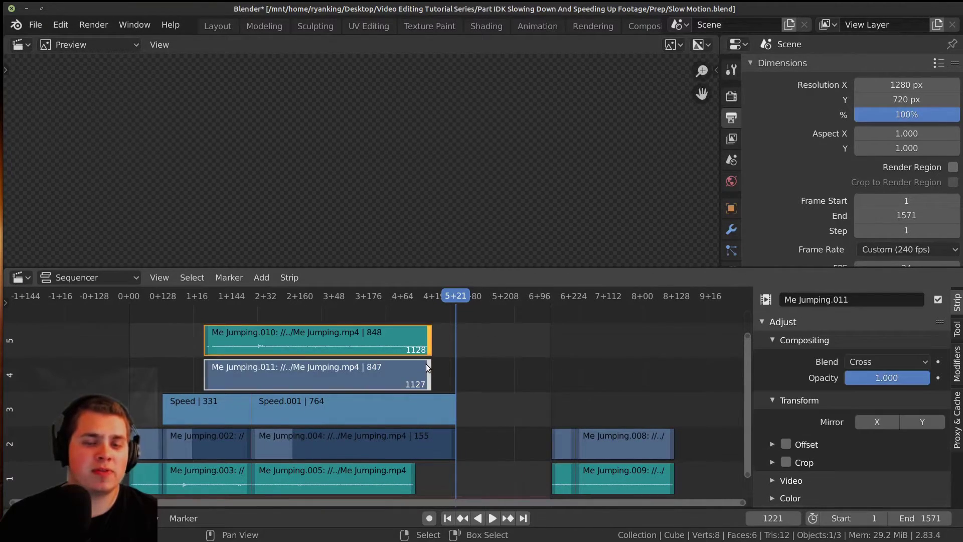
key("g")
right_click(518, 348)
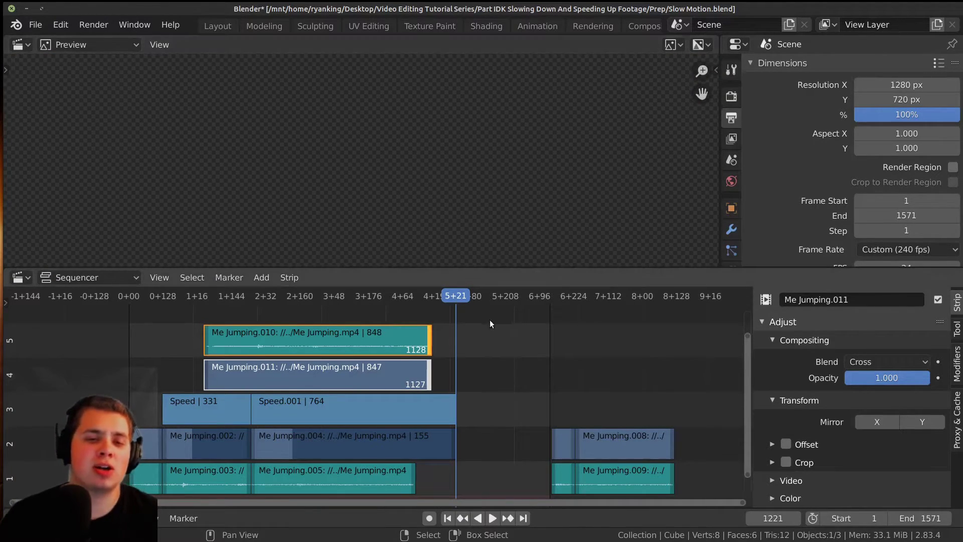
Try to extend the third sound piece again and delete the two strips on channels 4 and 5
scroll(490, 320, "down", 3)
scroll(394, 442, "up", 2)
left_click(395, 458)
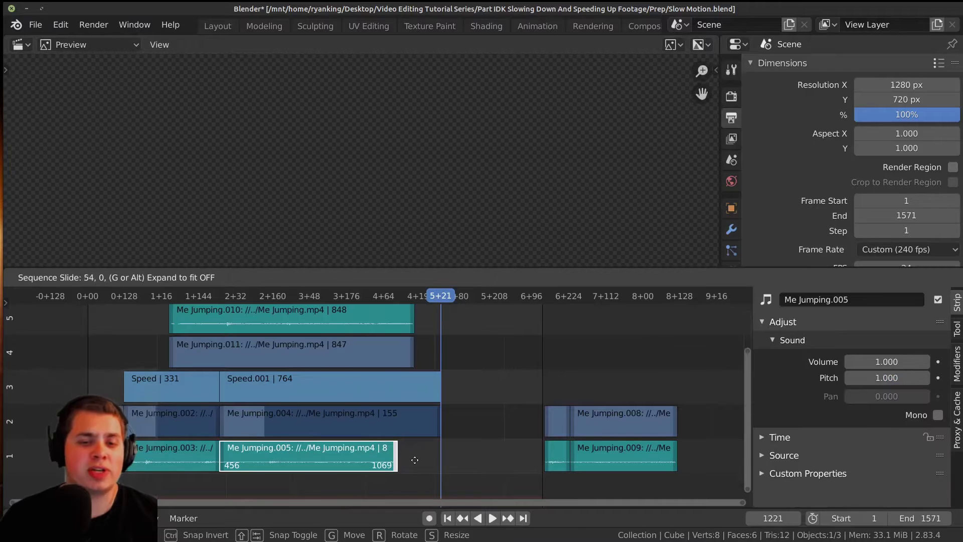
right_click(377, 359)
right_click(343, 329, "shift")
key("x")
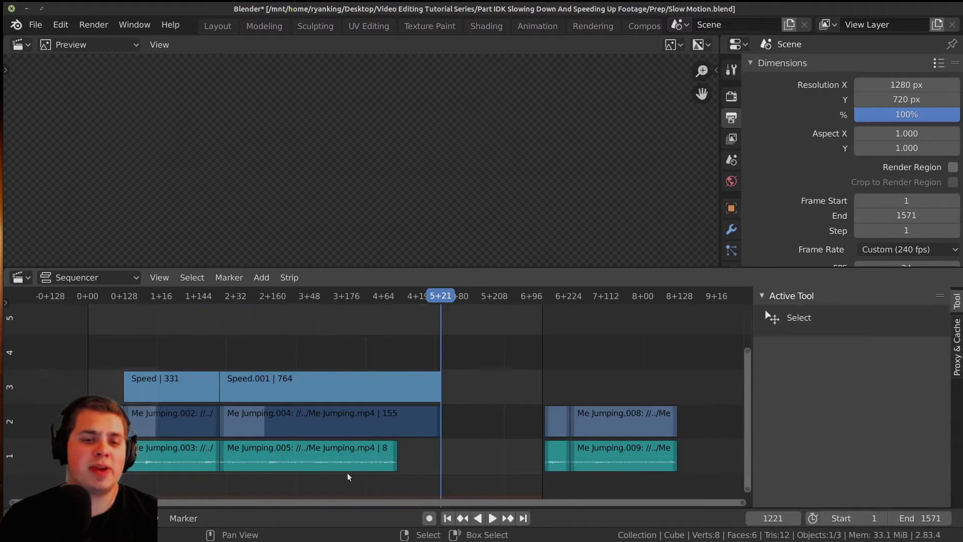
Try once more to stretch the third sound piece's end toward the end of the second Speed strip
scroll(393, 457, "up", 8)
scroll(420, 453, "up", 2)
right_click(409, 460)
scroll(435, 462, "down", 7)
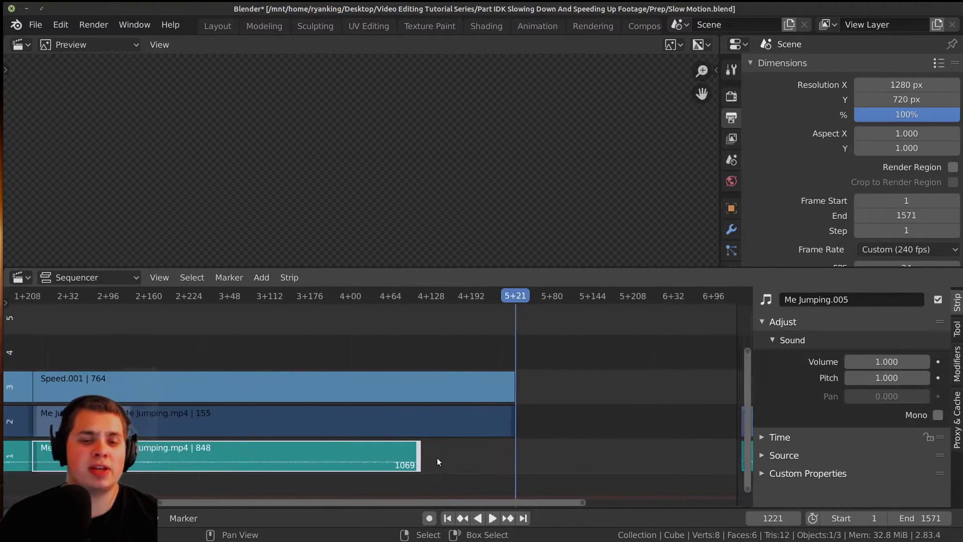
key("g")
left_click(459, 464)
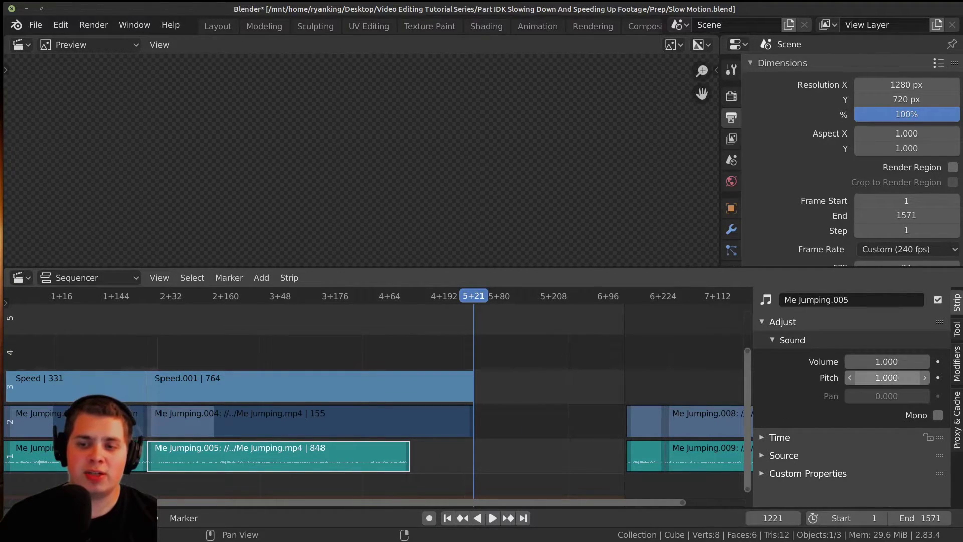
Set the third sound piece's pitch to 0.2
type(".2")
key("Return")
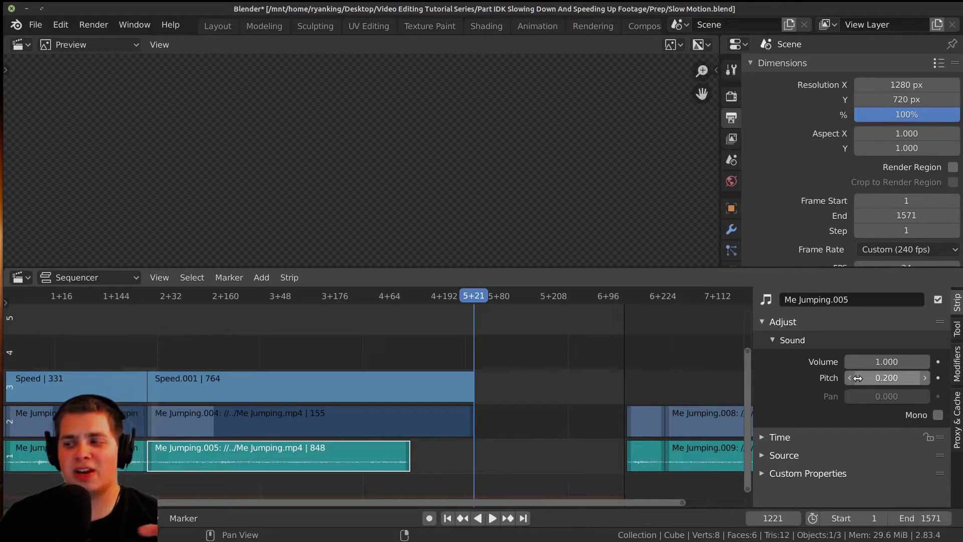
Duplicate the third sound piece and place the copy on channel 1 directly after the original
scroll(255, 430, "up", 1)
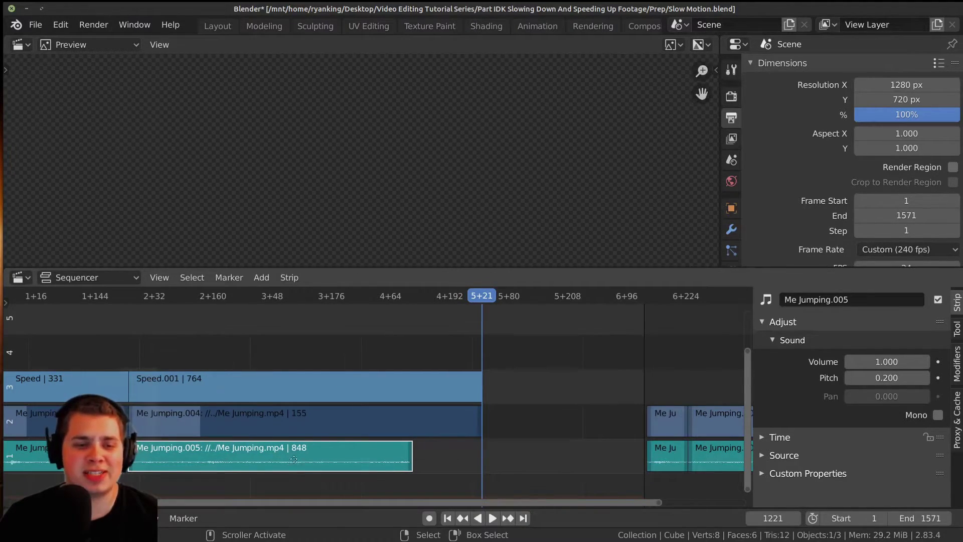
scroll(276, 455, "down", 2)
key("shift+d")
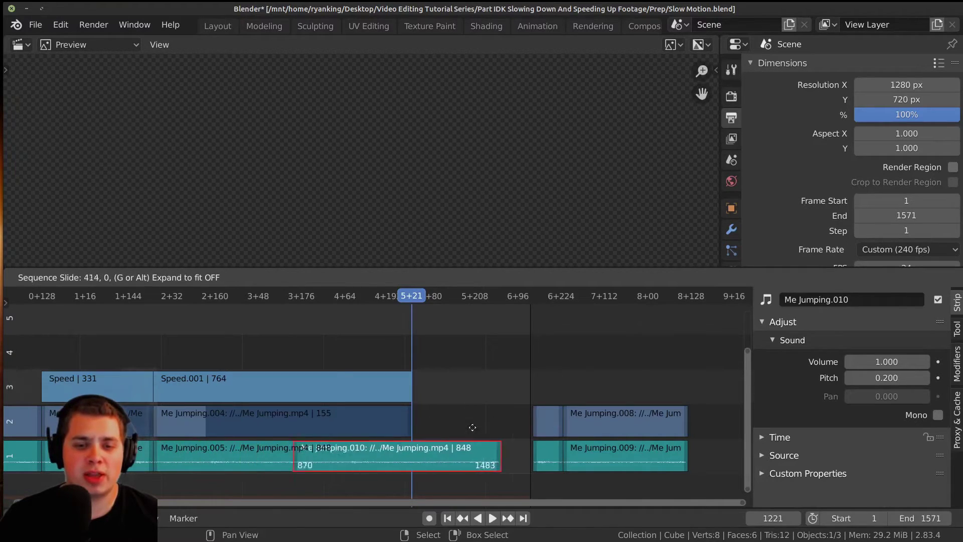
left_click(391, 347)
left_click_drag(388, 347, 395, 454)
Trim the end of the copied sound piece to frame 1219, flush with the end of the second Speed strip
scroll(443, 445, "up", 4)
left_click_drag(468, 450, 330, 453)
scroll(330, 452, "up", 5)
scroll(446, 447, "down", 3)
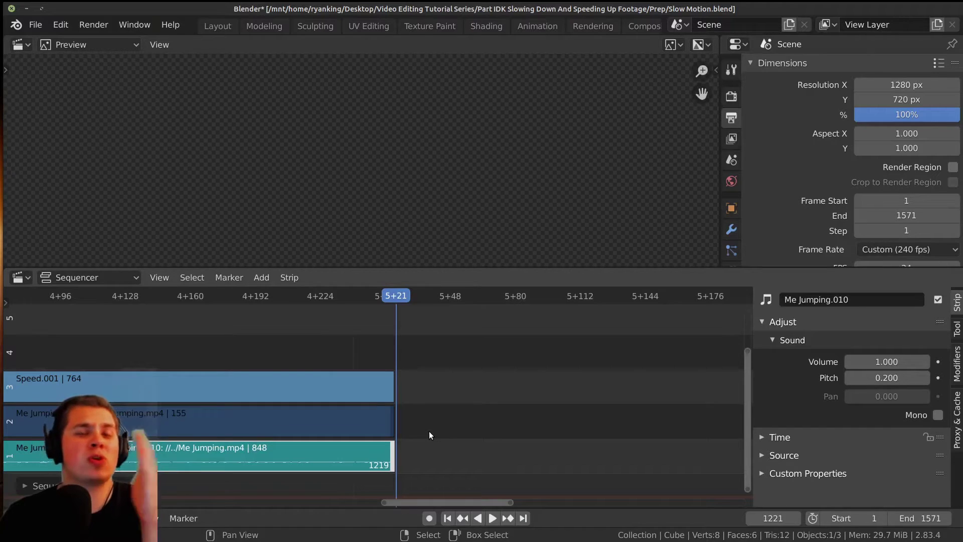
Play back the slow-motion section to check the video with the sound at 0.2 pitch
scroll(430, 434, "down", 4)
left_click(313, 456)
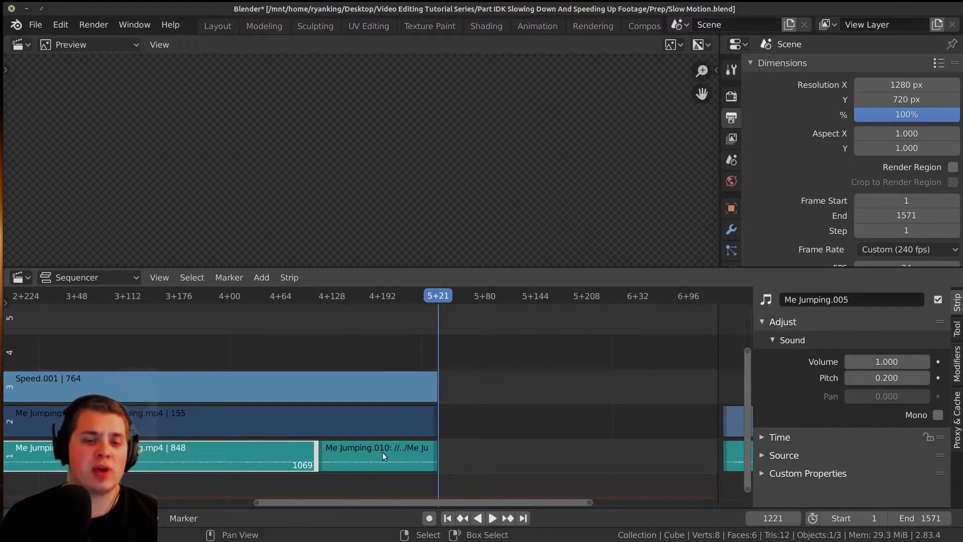
left_click_drag(399, 454, 235, 451)
scroll(235, 452, "down", 5)
middle_click_drag(234, 451, 390, 451)
left_click_drag(390, 452, 242, 362)
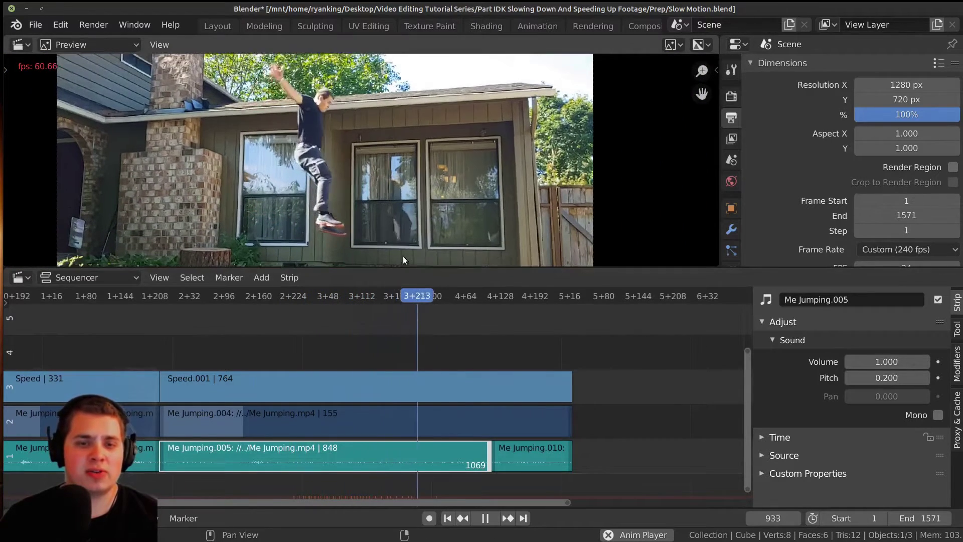
key("space")
left_click_drag(495, 456, 364, 411)
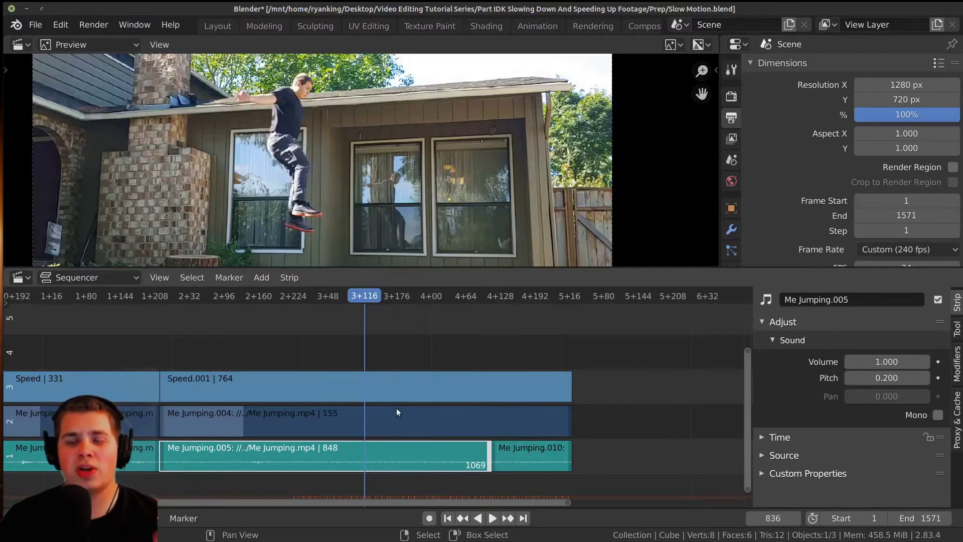
middle_click_drag(392, 405, 339, 412)
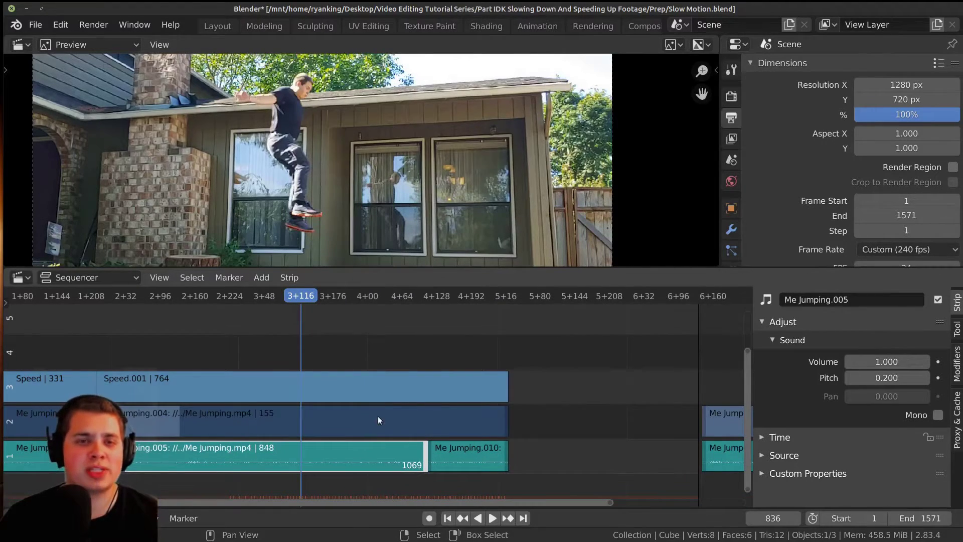
scroll(372, 416, "up", 2)
scroll(399, 416, "down", 4)
key("space")
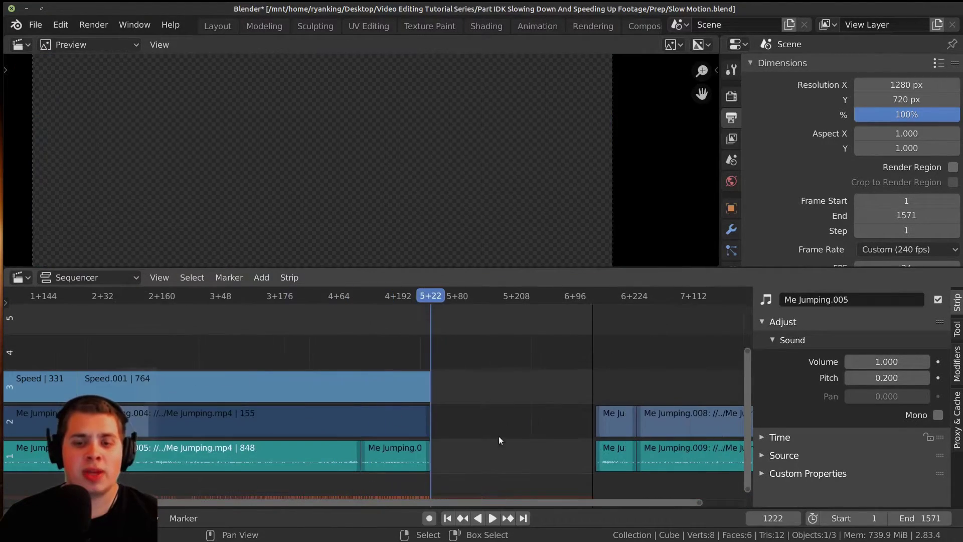
Move the short fourth video and sound pieces directly against the end of the second Speed strip
left_click(616, 424)
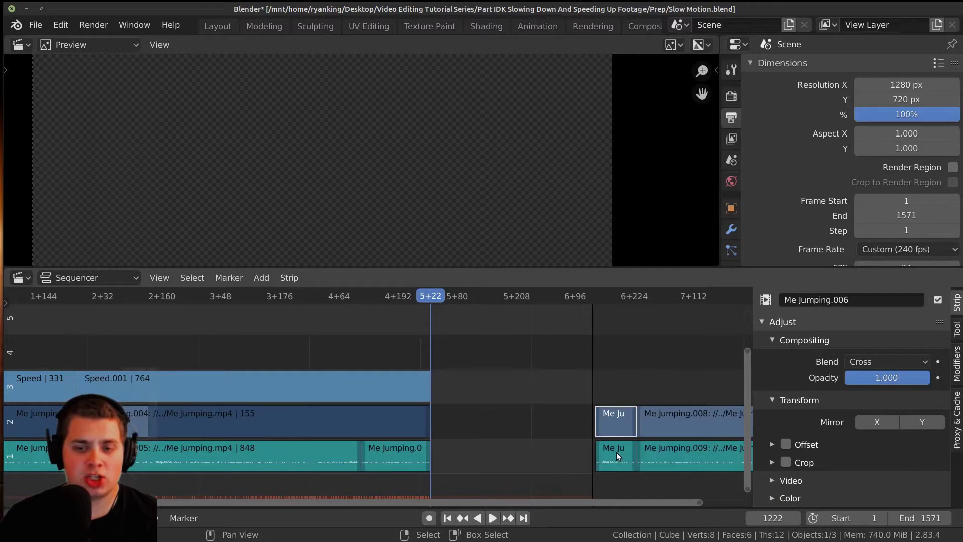
left_click(616, 452, "shift")
key("g")
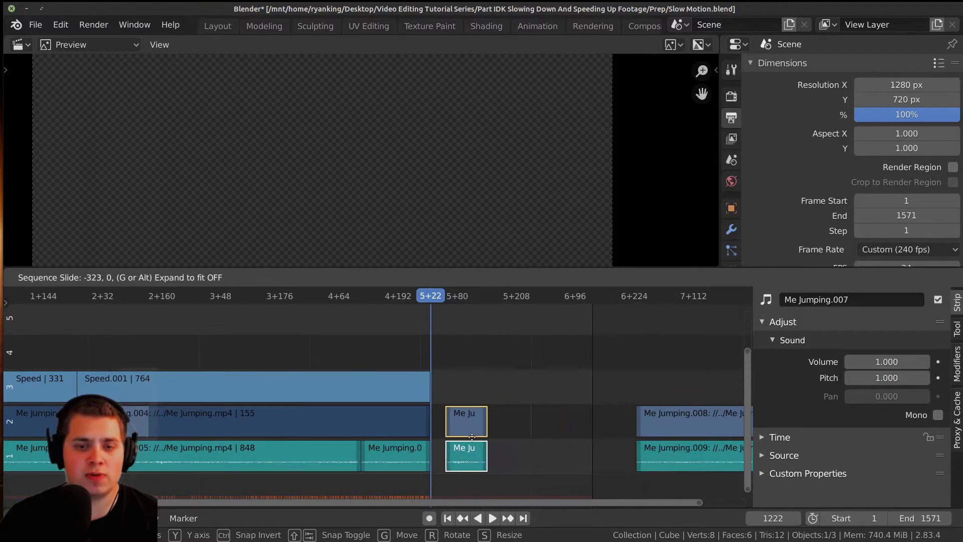
left_click(504, 435)
middle_click_drag(504, 435, 374, 437)
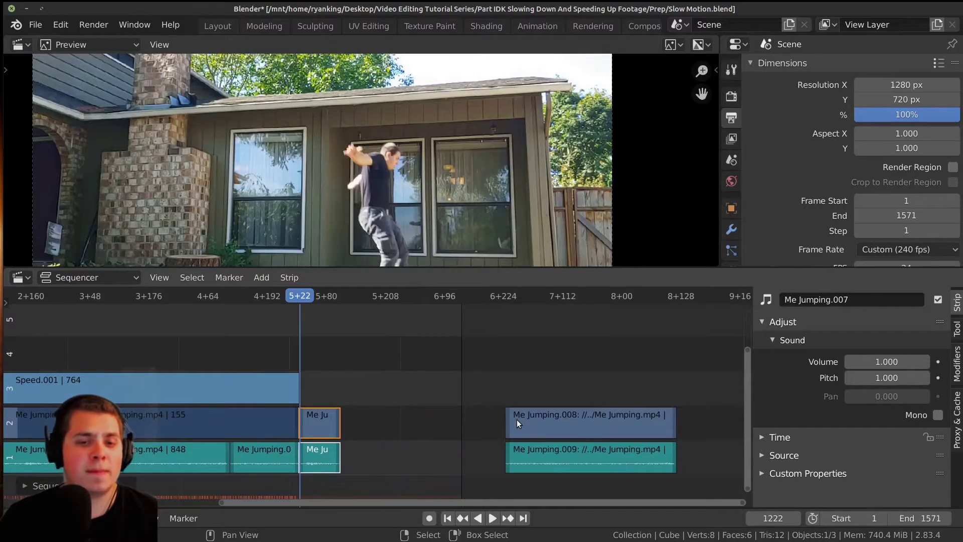
Move the last video and sound pieces farther along the timeline and set the scene's end frame to 3154
left_click(591, 424)
scroll(581, 441, "down", 3)
left_click(527, 454, "shift")
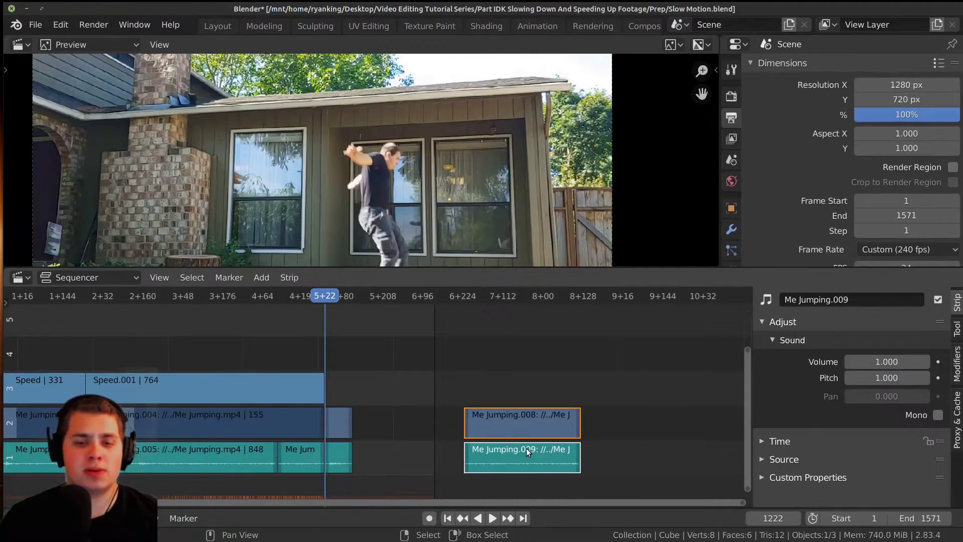
key("g")
left_click(736, 457)
scroll(665, 456, "down", 3)
mouse_move(920, 518)
left_mouse_down()
mouse_move(960, 518)
mouse_move(936, 518)
left_mouse_up()
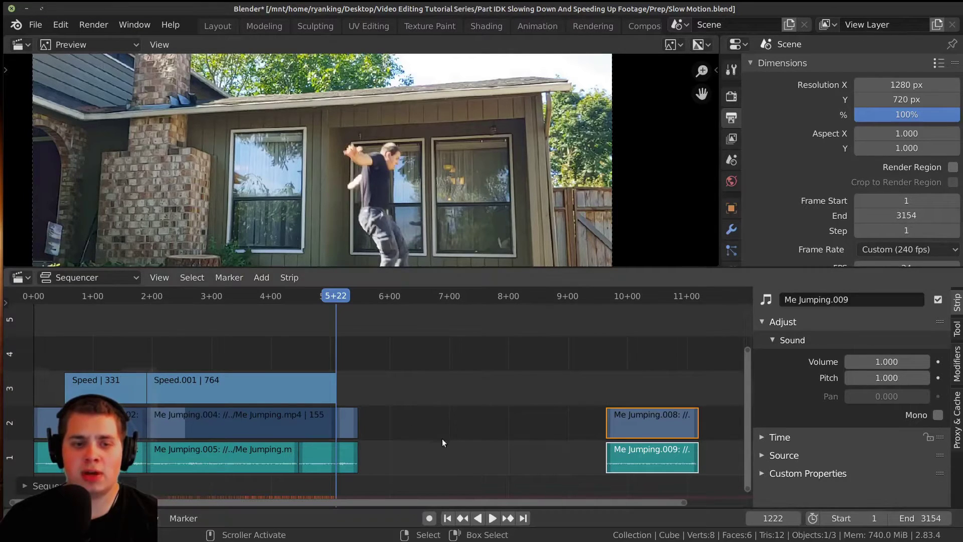
Go to frame 1220 and add a Speed Control effect to the video piece following the second Speed strip
scroll(401, 434, "up", 8)
middle_click_drag(386, 422, 472, 425)
scroll(464, 432, "up", 10)
scroll(456, 431, "up", 3)
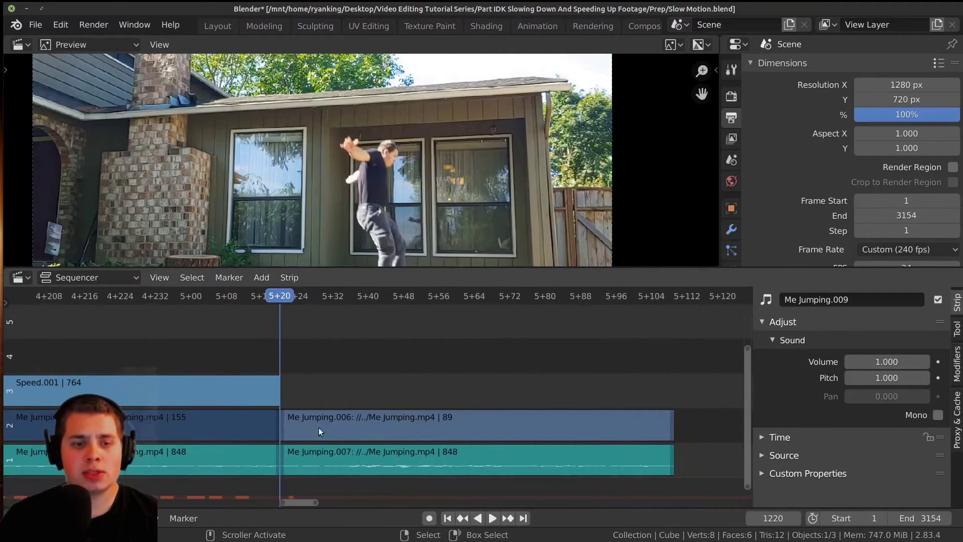
left_click(347, 422)
middle_click_drag(406, 404, 396, 405)
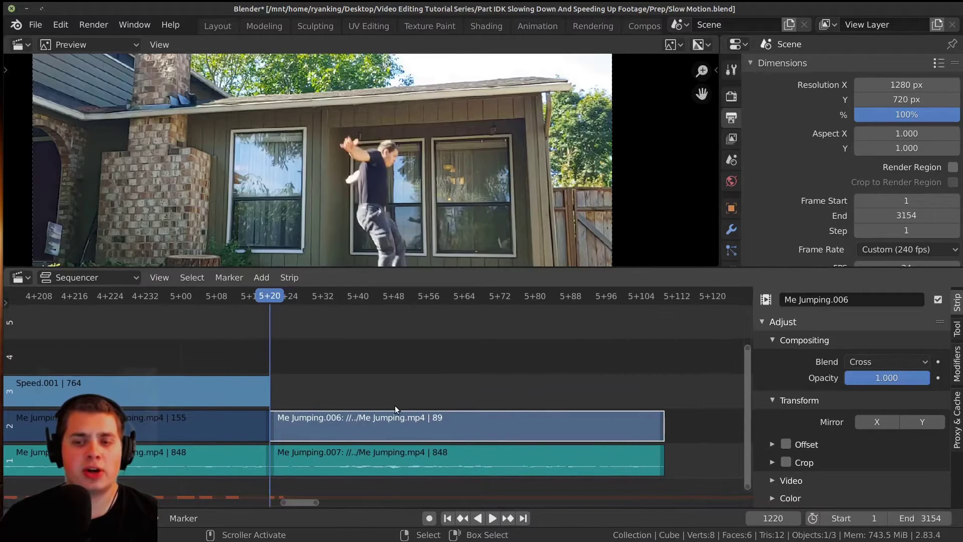
key("shift+a")
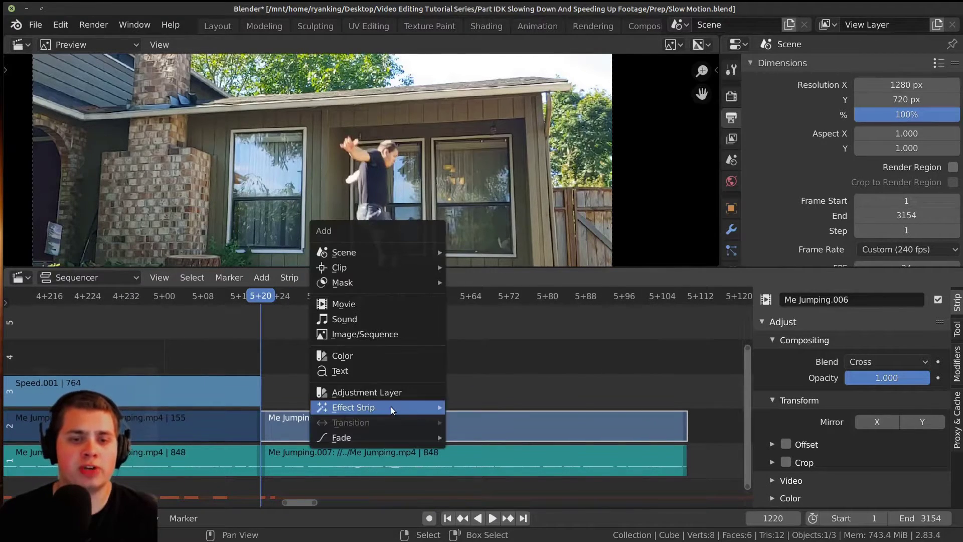
mouse_move(390, 406)
left_click(494, 370)
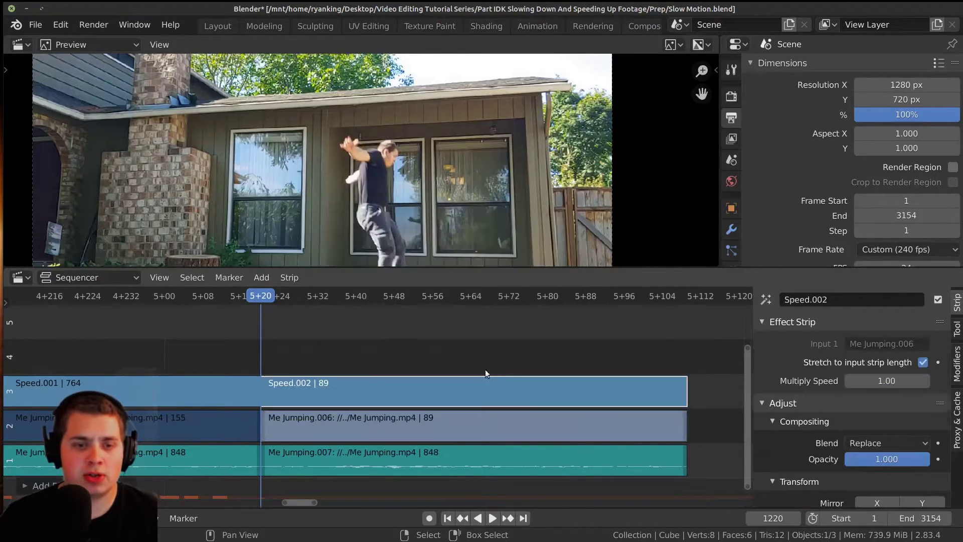
scroll(489, 384, "down", 3)
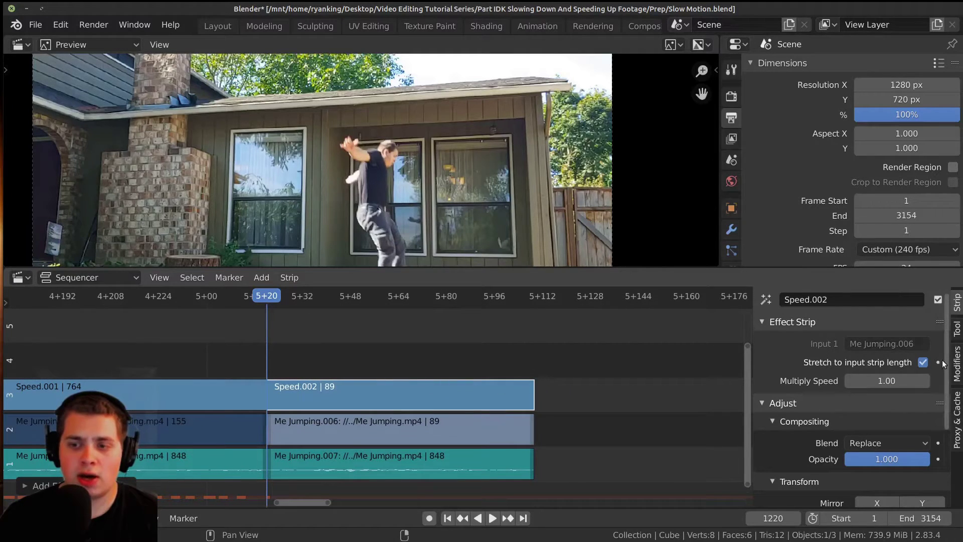
Disable Stretch to input strip length on the third Speed strip and keyframe its Speed Factor at 0.2 on frame 1220
left_click(923, 362)
left_click(890, 398)
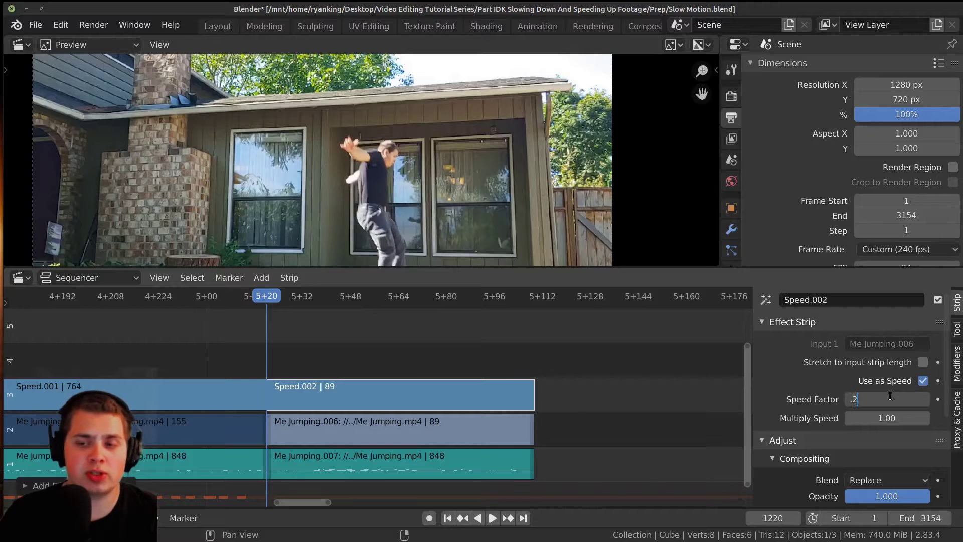
key("Return")
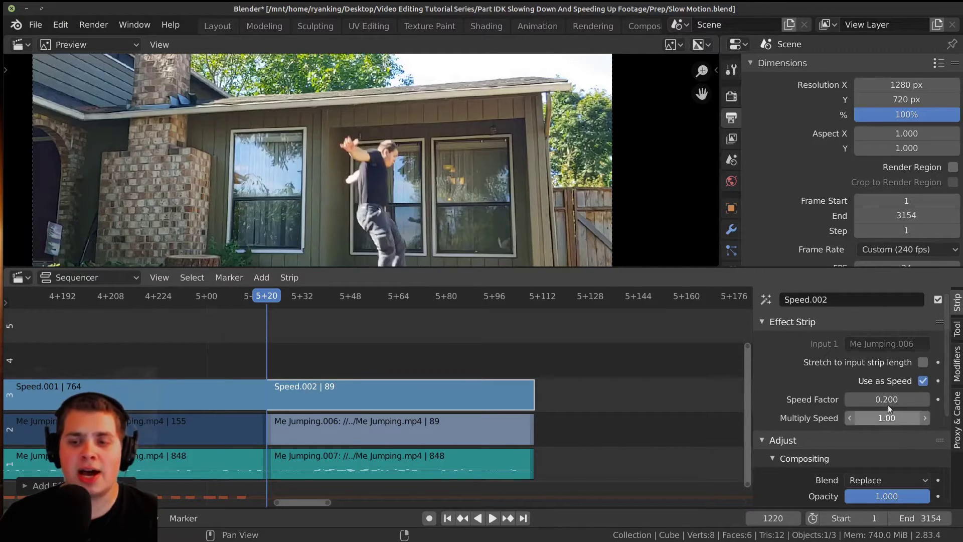
key("i")
Place the playhead on frame 1308, the fourth video piece's last frame, and select the third Speed strip
left_click_drag(328, 502, 355, 502)
right_click(358, 426)
left_click_drag(339, 417, 350, 416)
scroll(353, 416, "up", 1)
scroll(371, 421, "up", 5)
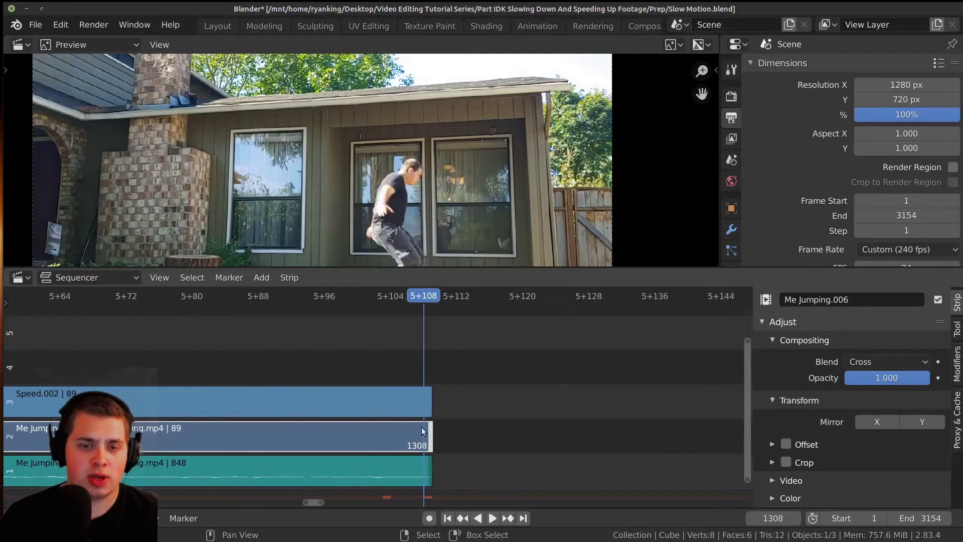
key("Left")
left_click(411, 407)
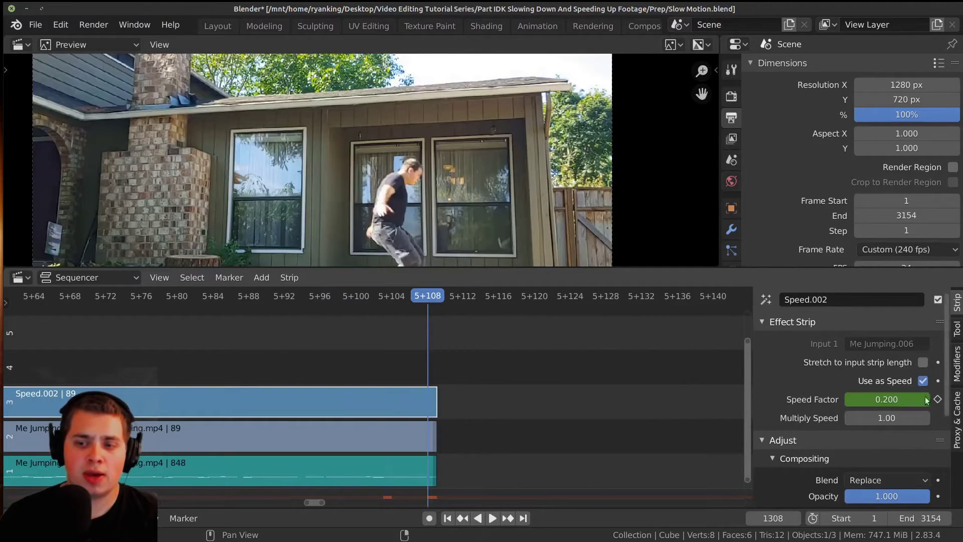
Change the third Speed strip's Speed Factor to 0.1 at frame 1308
left_click(903, 394)
type("0.1")
key("Return")
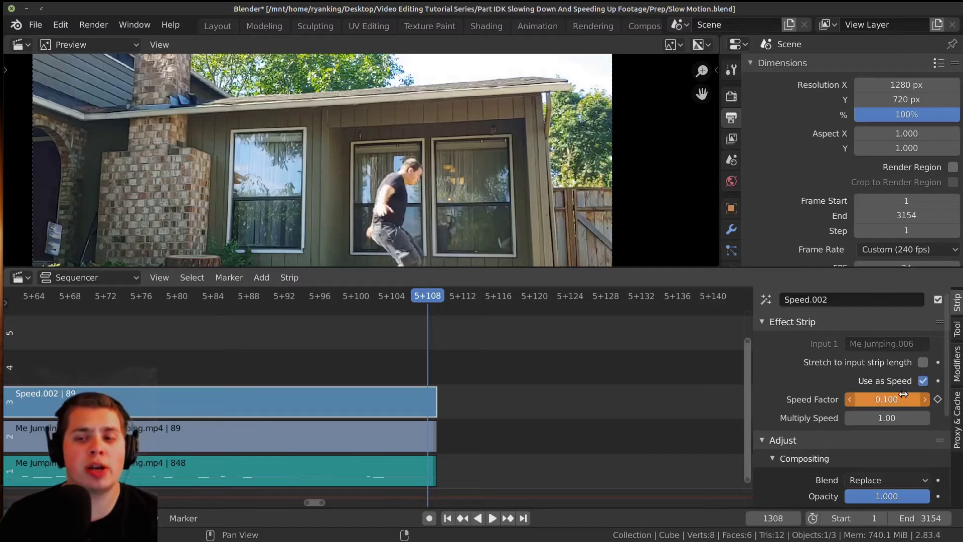
scroll(619, 417, "down", 2)
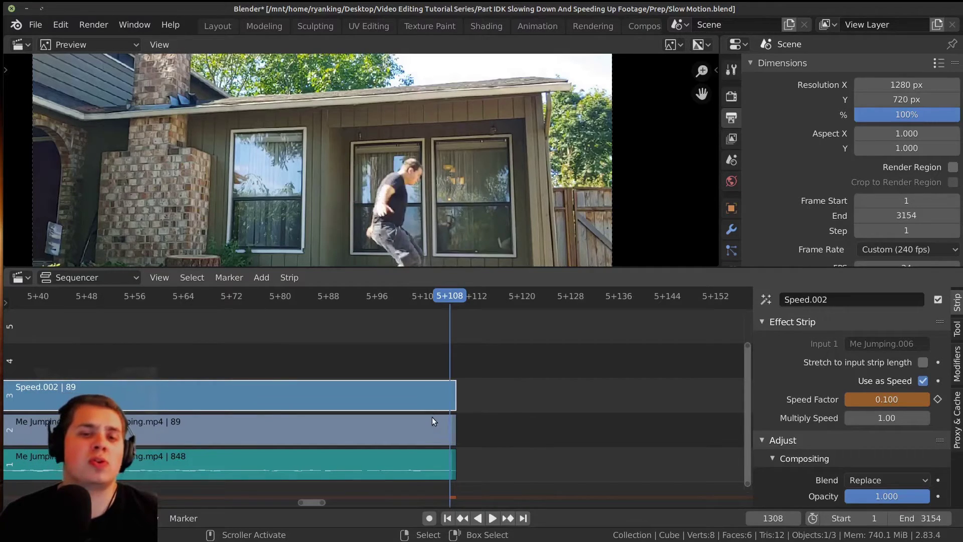
Set the third Speed strip's Speed Factor to 1.0 and keyframe it at frame 1308
scroll(432, 417, "up", 5)
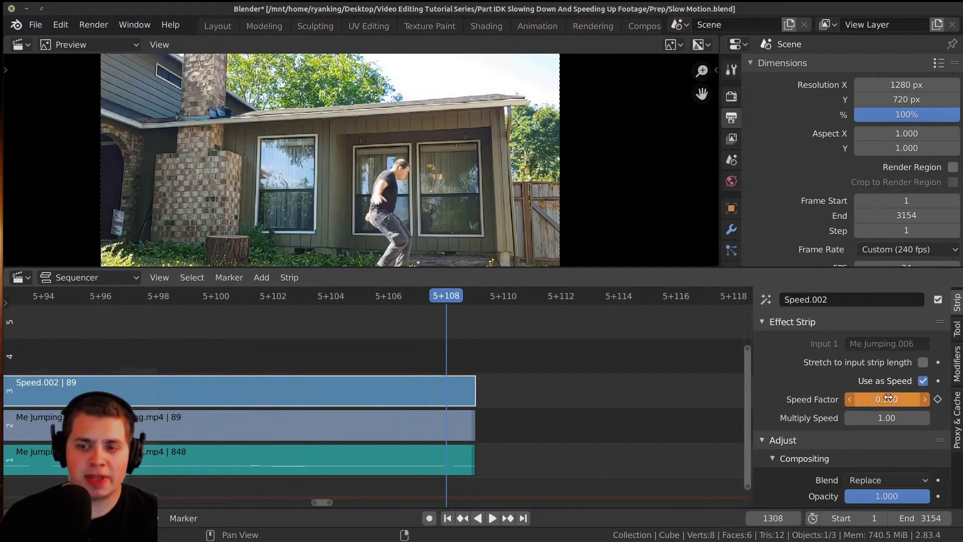
left_click(886, 399)
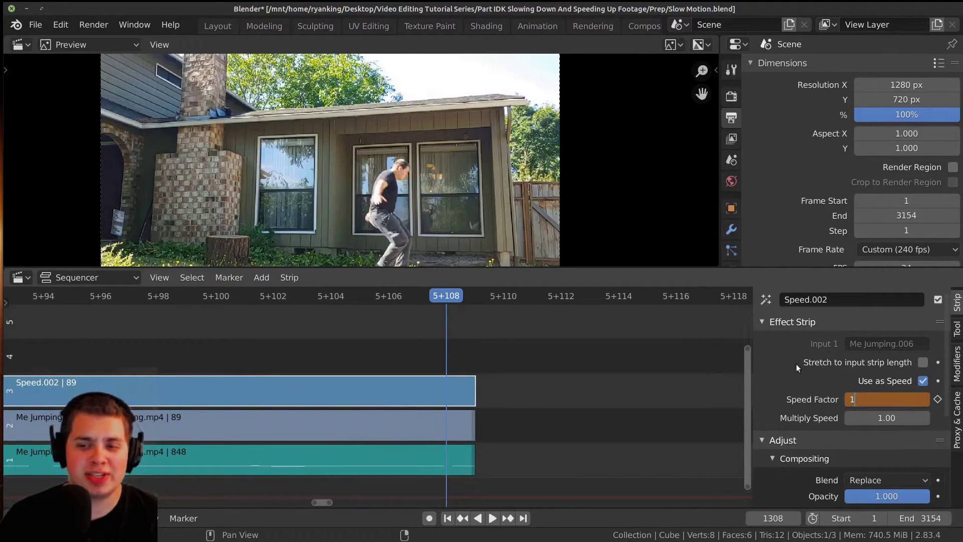
key("Return")
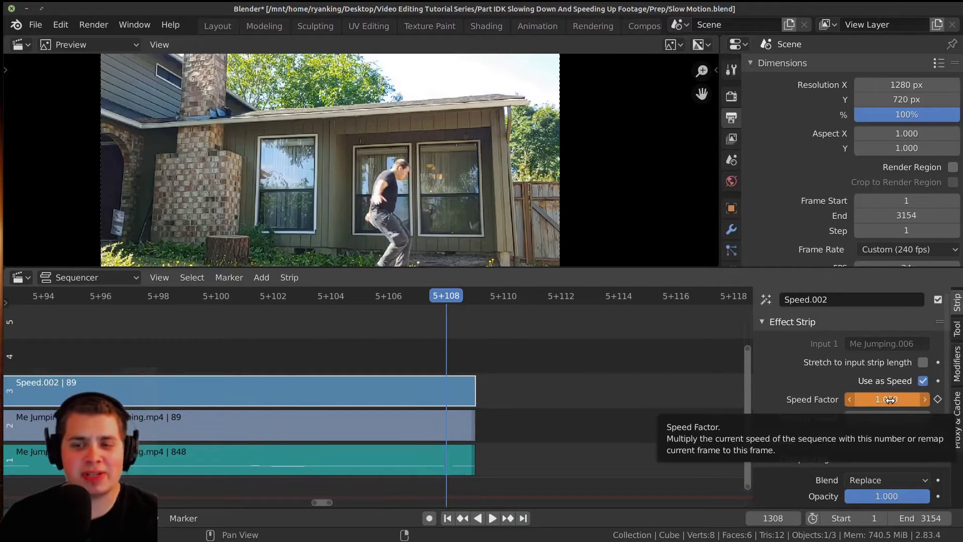
key("i")
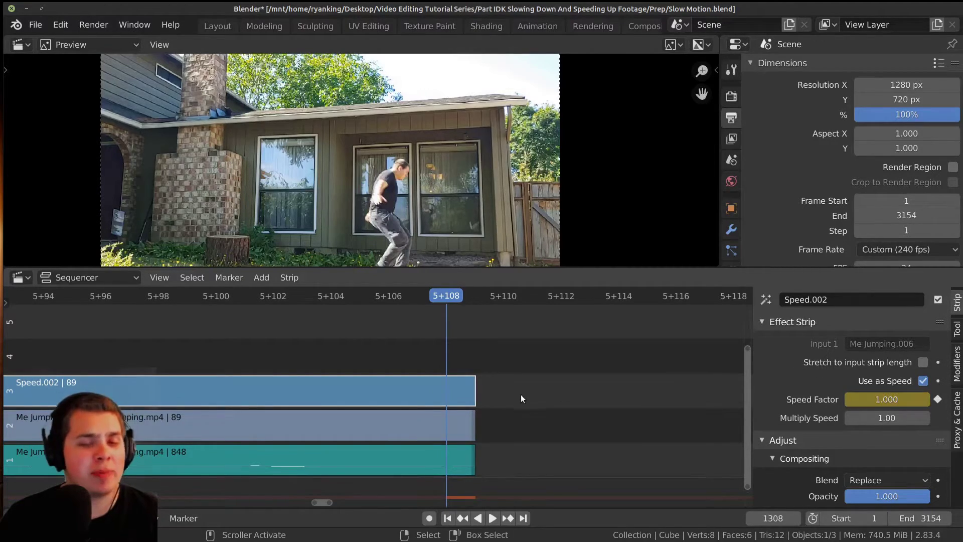
Extend the end of the video piece under the third Speed strip to frame 1476
scroll(501, 401, "down", 3)
left_click(428, 418)
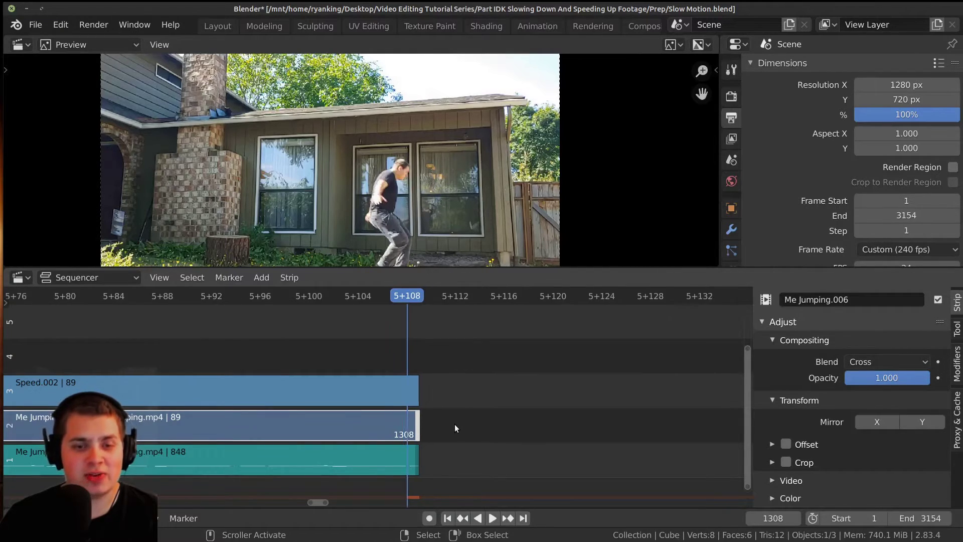
scroll(455, 422, "down", 3)
left_click_drag(389, 426, 516, 425)
key("g")
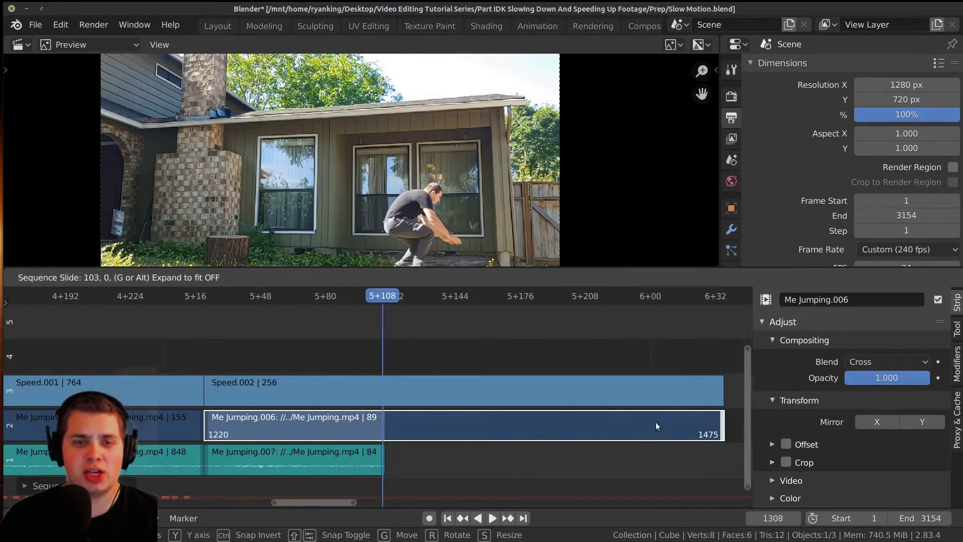
left_click(663, 426)
Play back the extended video piece to check how the speed ramps up and where the motion ends
middle_click_drag(663, 425, 518, 421)
key("space")
left_click_drag(555, 421, 279, 408)
key("space")
left_click(371, 427)
key("space")
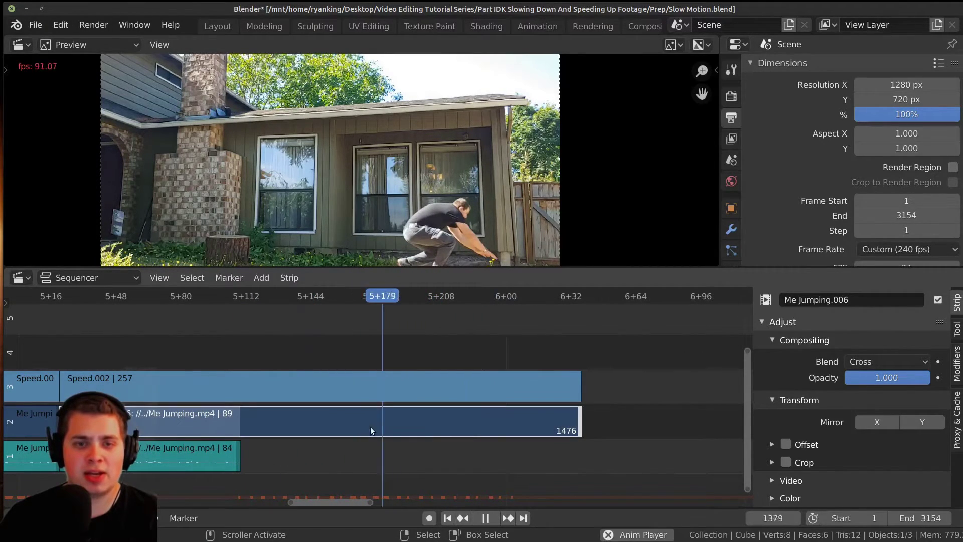
key("space")
Shorten the end of the video piece under the third Speed strip to frame 1413
key("g")
left_click(518, 424)
left_click(368, 424)
scroll(453, 418, "up", 6)
scroll(411, 401, "up", 2)
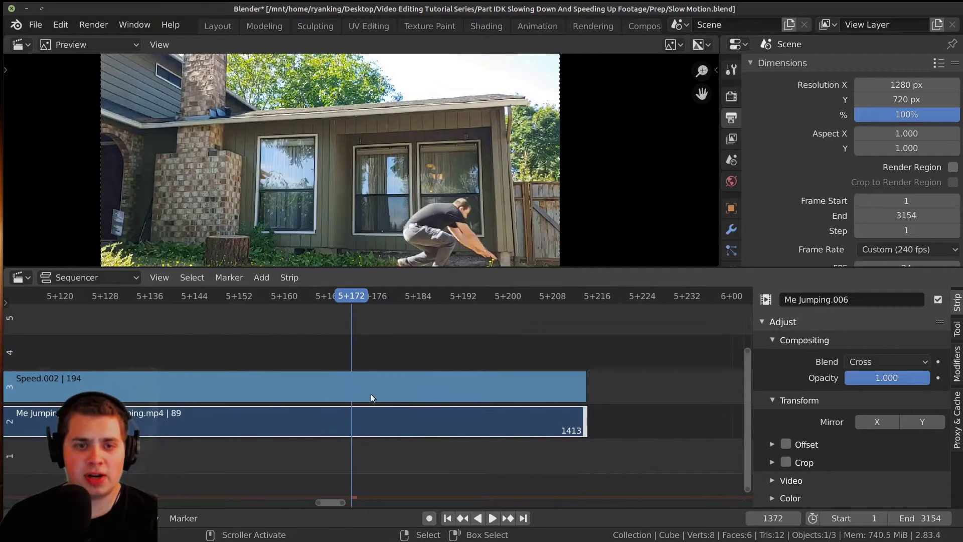
Play and step through the frames around the landing to place the playhead on frame 1344, where the motion stops
key("space")
left_click_drag(251, 394, 187, 396)
middle_click_drag(393, 390, 534, 389)
key("Right")
key("Right")
key("Right")
key("Right")
key("Left")
key("Left")
key("alt+a")
Trim the end of the video piece under the third Speed strip to the playhead at frame 1344
left_click(695, 420)
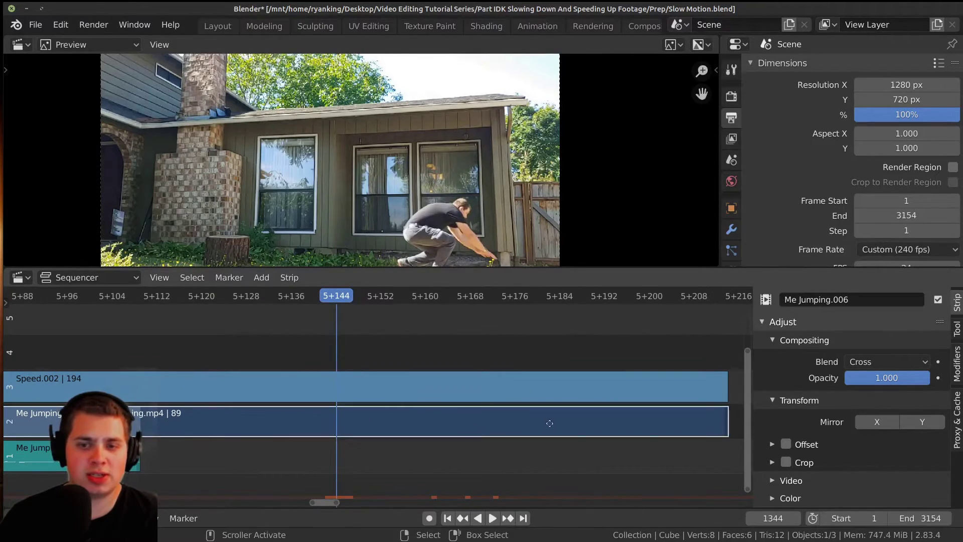
scroll(687, 423, "right", 1, "ctrl")
left_click_drag(692, 426, 437, 424)
key("alt+a")
Play back the trimmed speed-up section from around the start of the third Speed strip
scroll(447, 422, "down", 19)
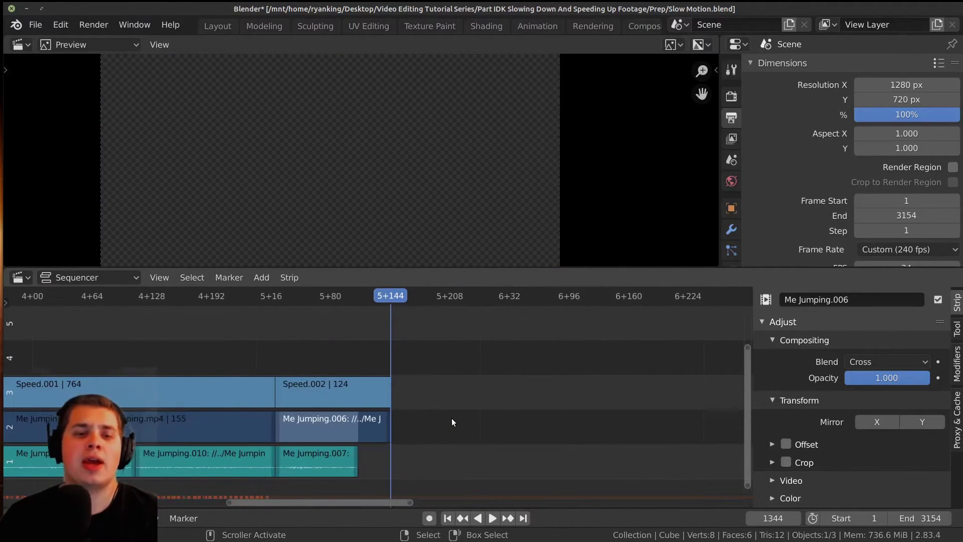
scroll(376, 469, "up", 15)
middle_click_drag(432, 459, 555, 453)
left_click_drag(487, 440, 199, 444)
key("space")
Extend the end of the fourth sound piece to frame 1343, flush with the end of the third Speed strip
scroll(423, 481, "up", 2)
left_click_drag(476, 452, 613, 453)
scroll(518, 450, "up", 2)
left_click_drag(517, 451, 541, 452)
scroll(261, 434, "down", 6)
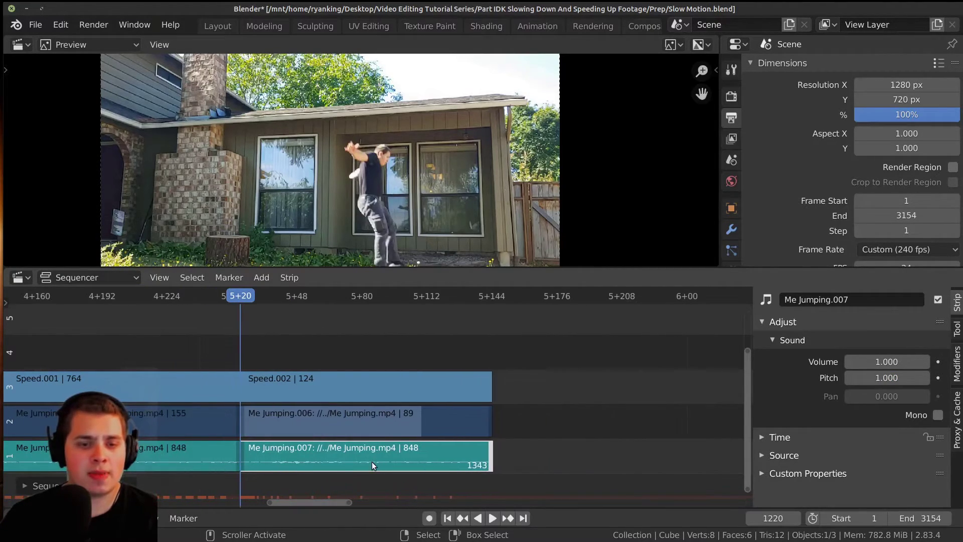
Set the fourth sound piece's pitch to 0.2 and keyframe it at the piece's start, on frame 1220
left_click(888, 379)
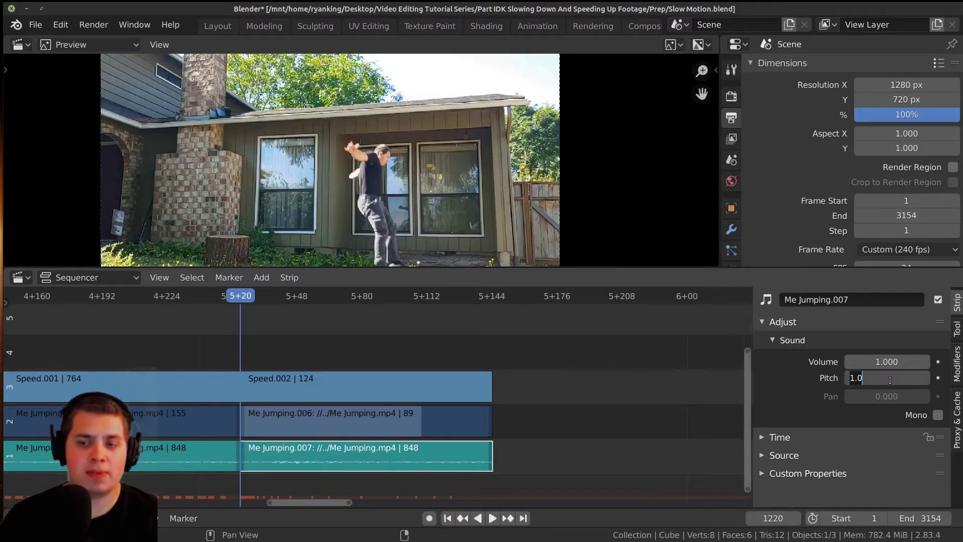
type("0.2")
key("Return")
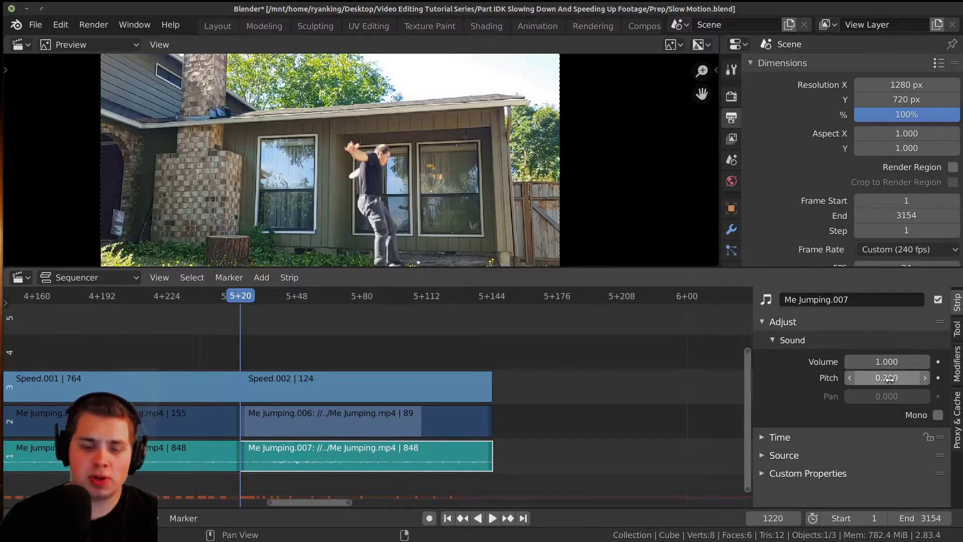
key("i")
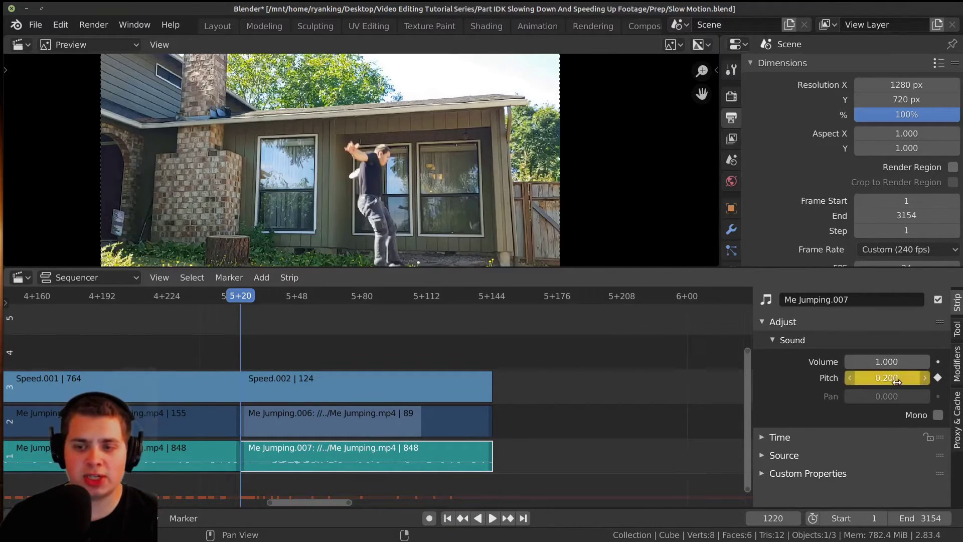
Play through the speed-up section and place the playhead on frame 1343, at the end of the fourth sound piece
scroll(437, 385, "up", 3)
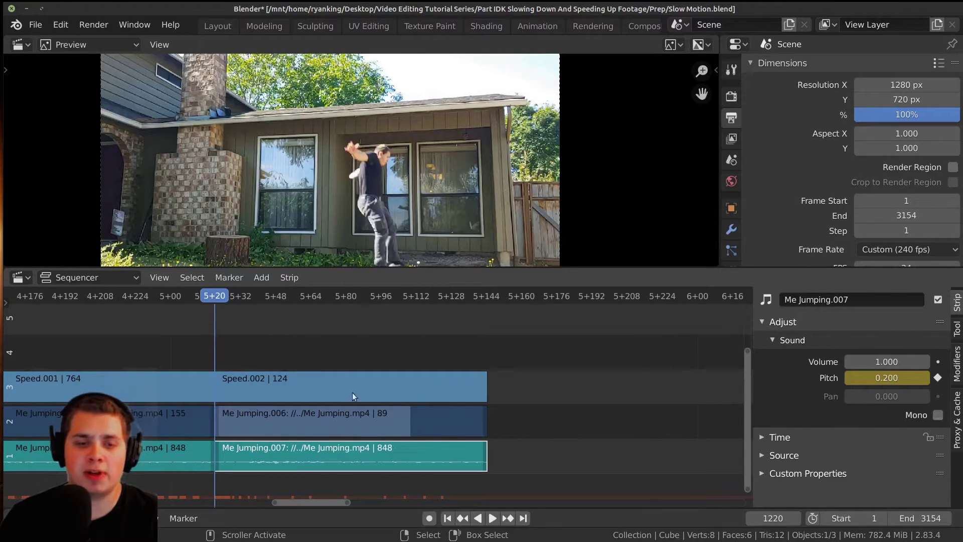
key("space")
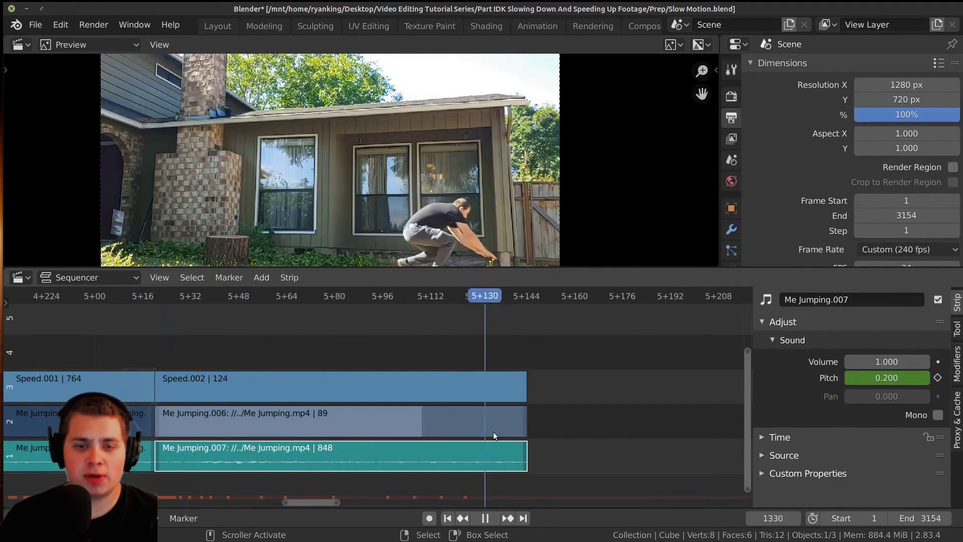
key("space")
middle_click_drag(450, 428, 376, 427)
scroll(381, 427, "up", 4)
key("Left")
key("Left")
key("Left")
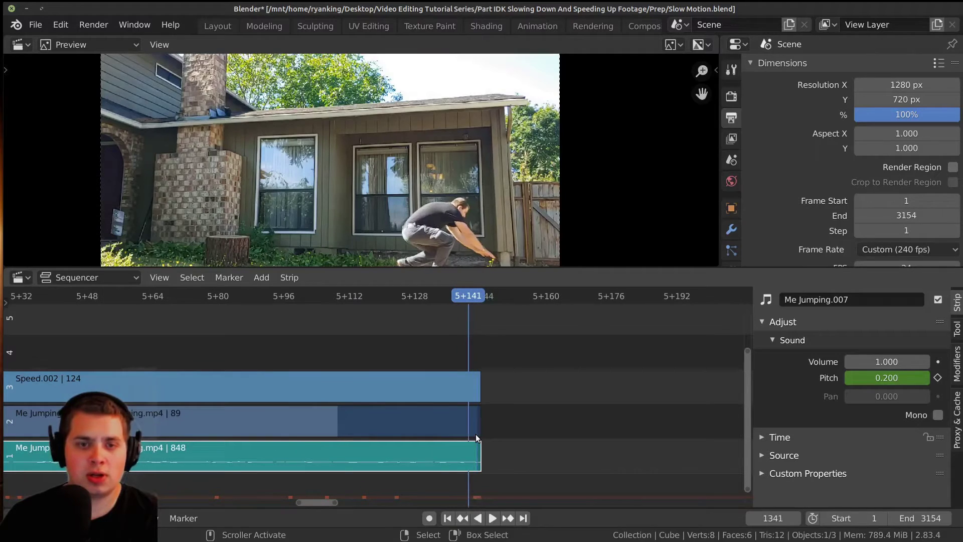
key("Right")
key("Right")
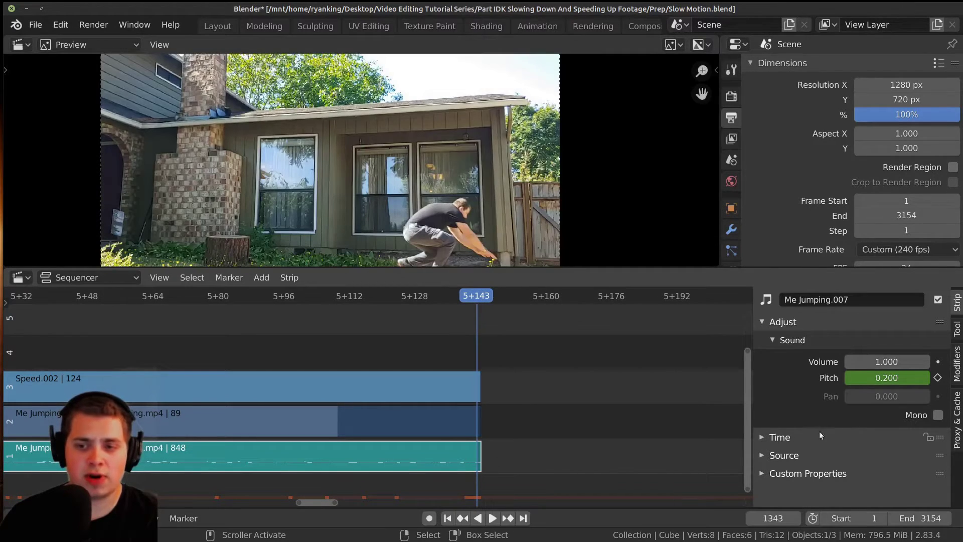
Set the fourth sound piece's pitch to 1 and keyframe it on frame 1343
left_click(887, 384)
type("1")
key("Return")
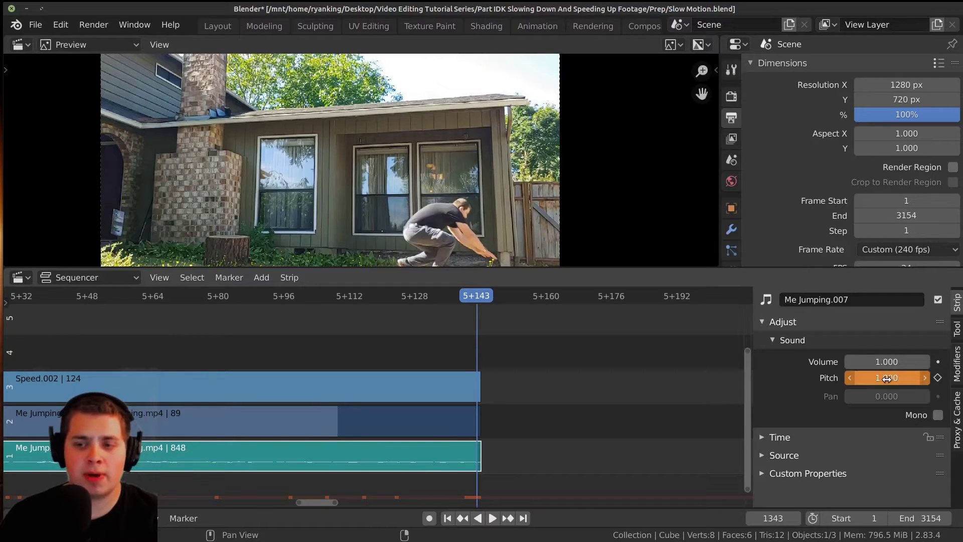
key("i")
Move the remaining video and sound pieces back against the end of the third Speed strip
scroll(441, 397, "down", 12)
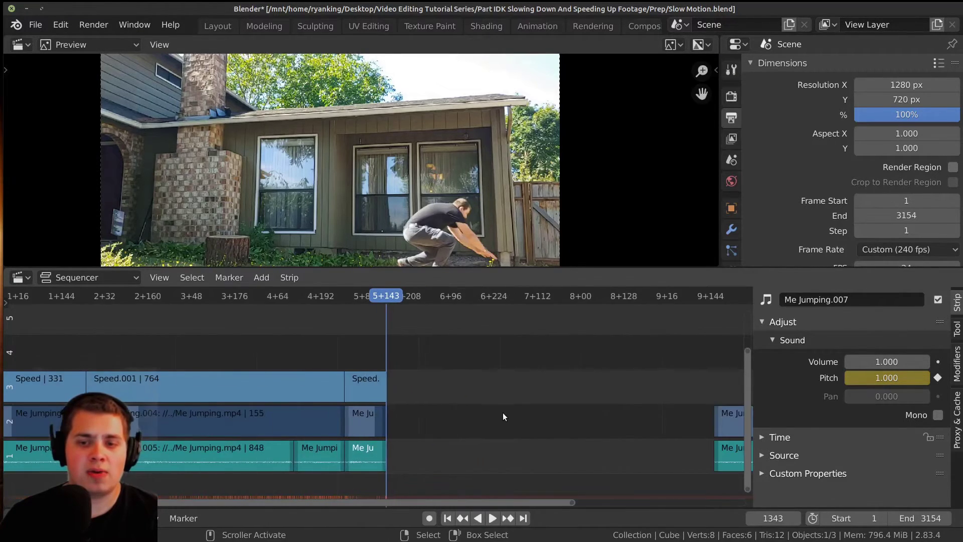
left_click_drag(558, 386, 676, 471)
key("g")
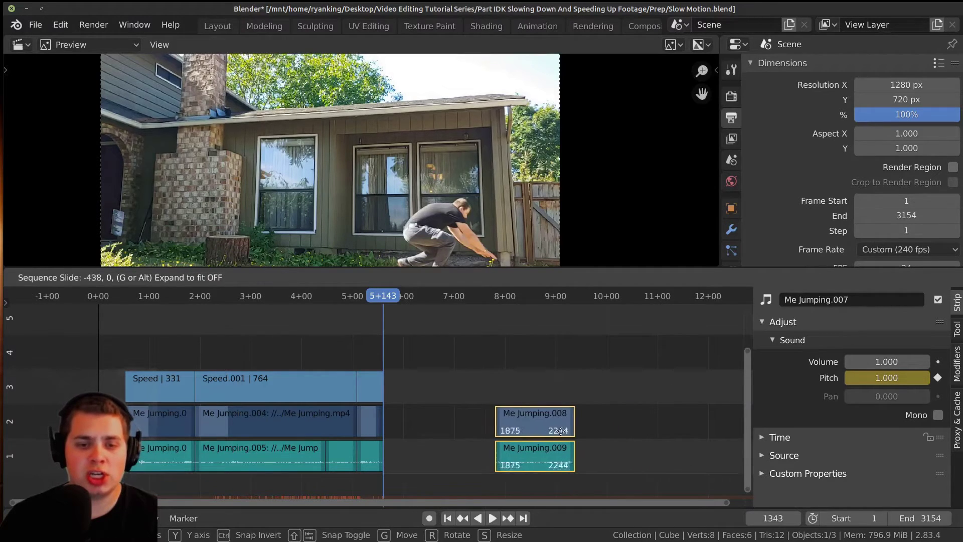
left_click(460, 420)
Return the playhead to frame 0, view the preview maximized, and restore the normal layout
middle_click_drag(462, 419, 499, 419)
left_click_drag(351, 421, 130, 422)
middle_click_drag(338, 157, 424, 153)
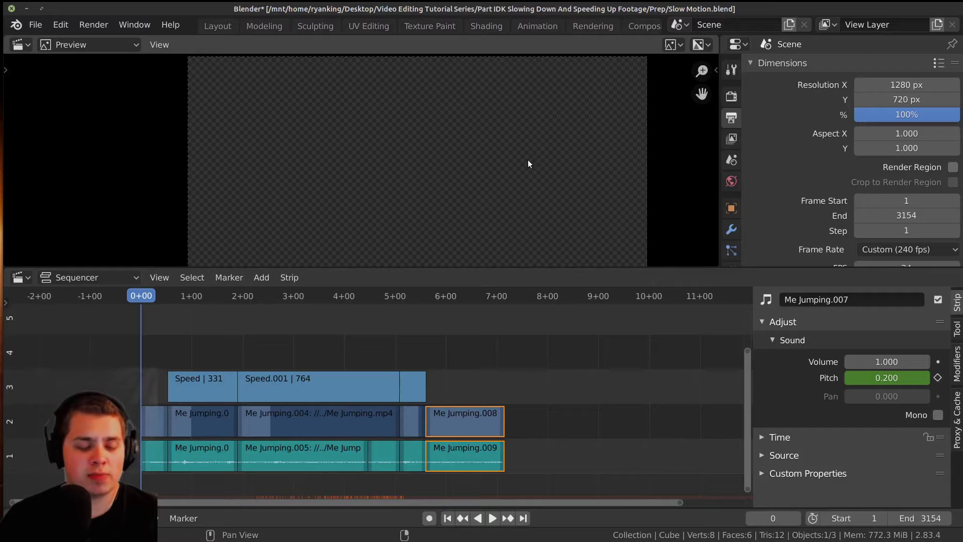
key("ctrl+space")
scroll(528, 161, "up", 4)
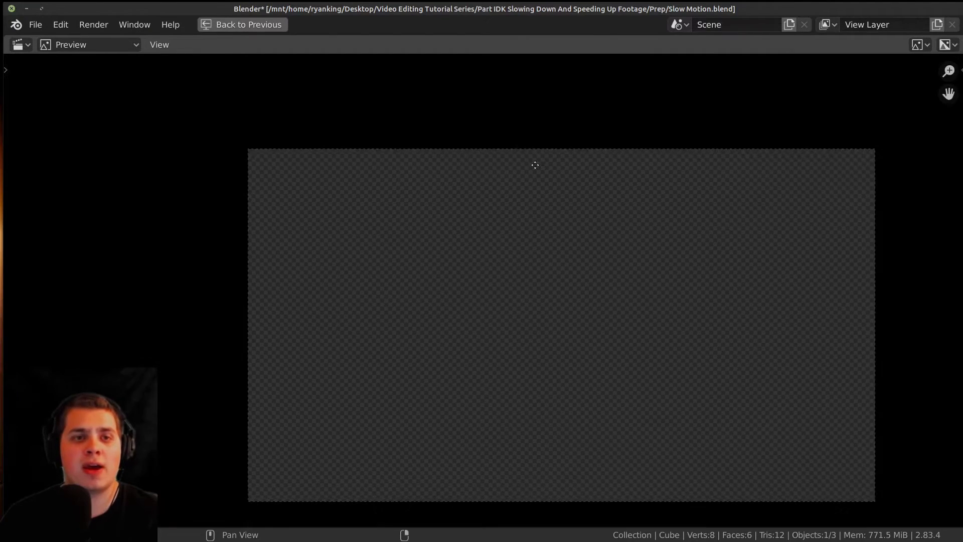
middle_click_drag(539, 165, 506, 146)
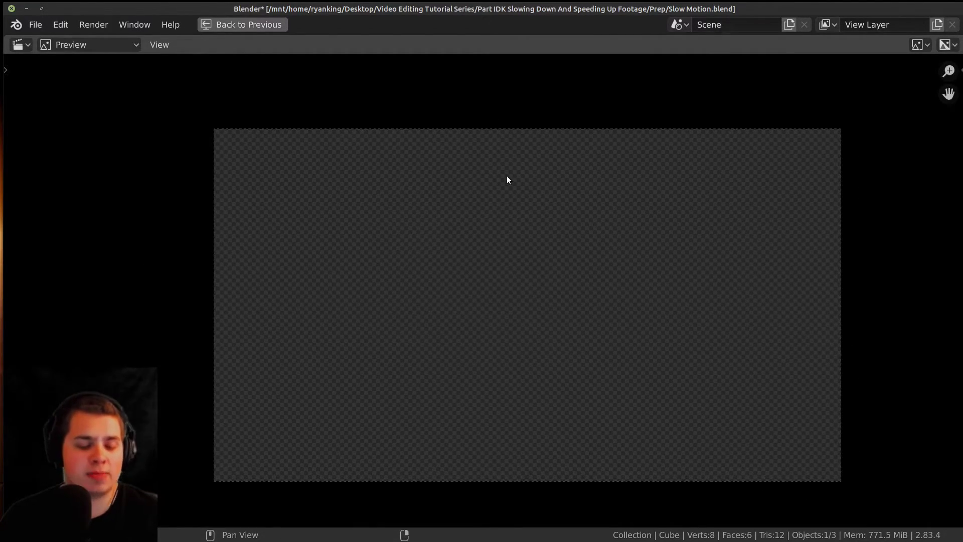
key("ctrl+space")
key("ctrl+space")
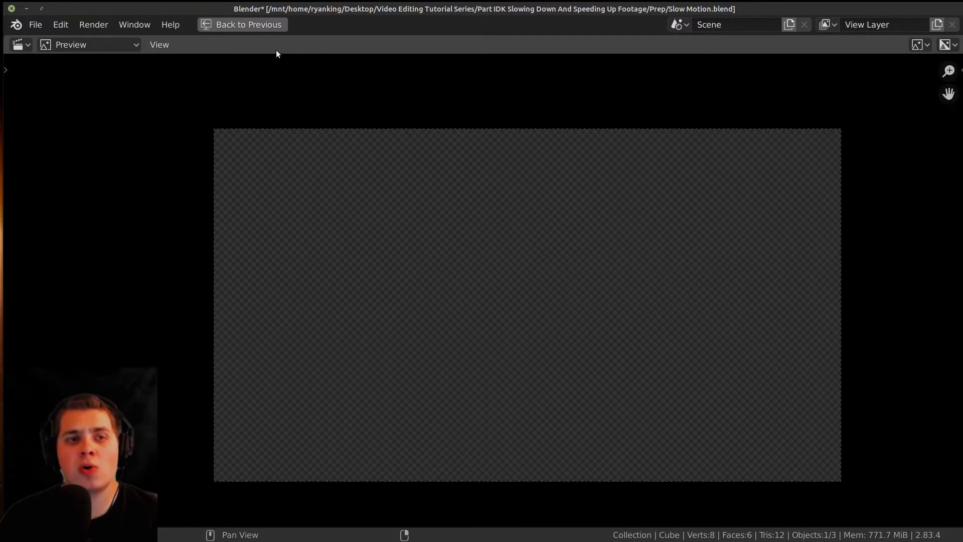
left_click(228, 23)
Play the whole edit from the start in a maximized preview, stopping near the end of the last piece
key("ctrl+space")
scroll(502, 165, "up", 2)
middle_click_drag(555, 173, 483, 155)
scroll(522, 158, "down", 1)
middle_click_drag(555, 161, 580, 158)
key("space")
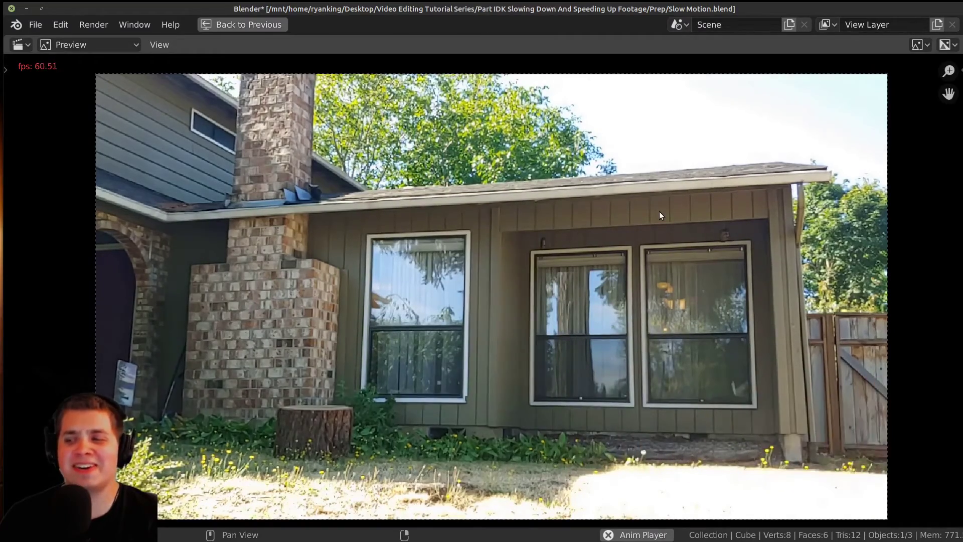
key("space")
key("ctrl+space")
Set the scene's end frame to the playhead at frame 1706
scroll(605, 255, "down", 7)
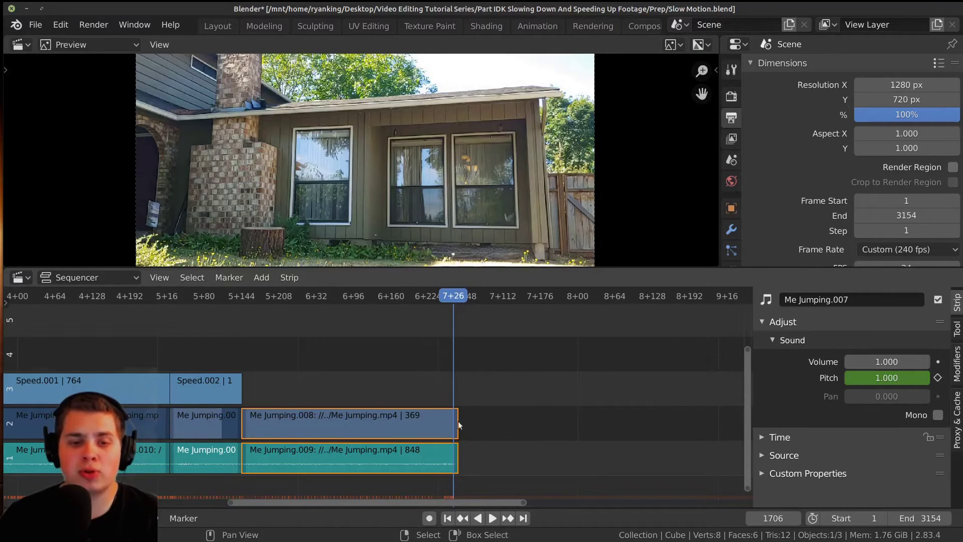
scroll(455, 393, "up", 2)
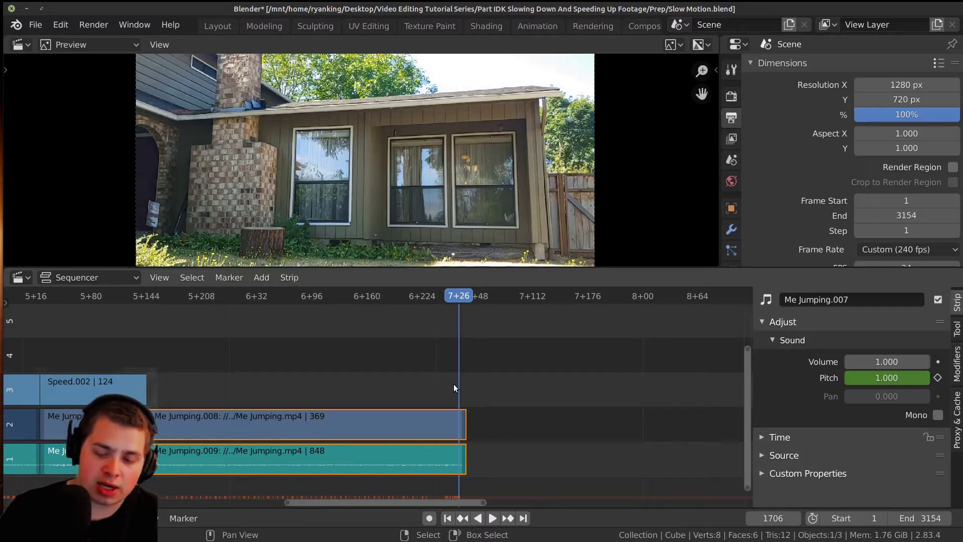
key("ctrl+End")
scroll(476, 382, "up", 2)
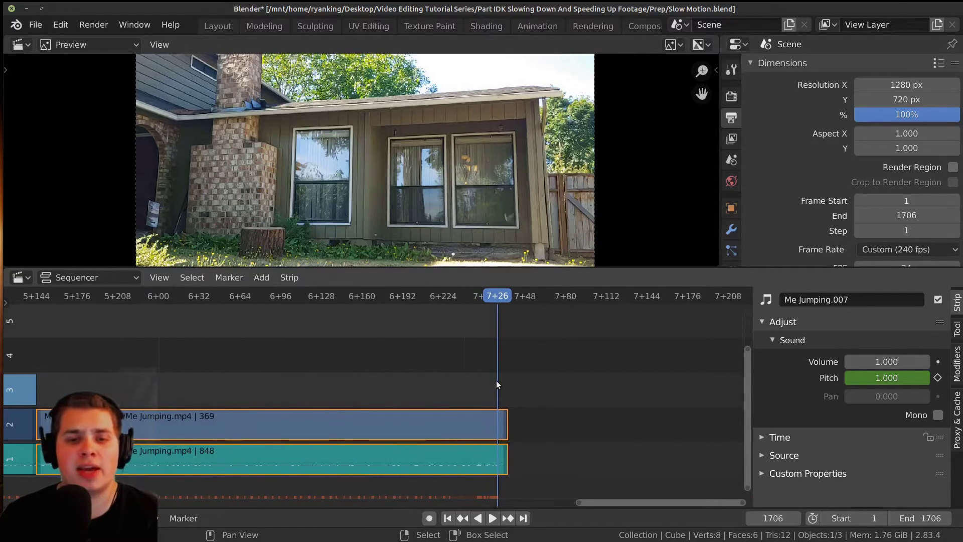
Set the render output format to FFmpeg video with the MPEG-4 container
scroll(795, 152, "down", 6)
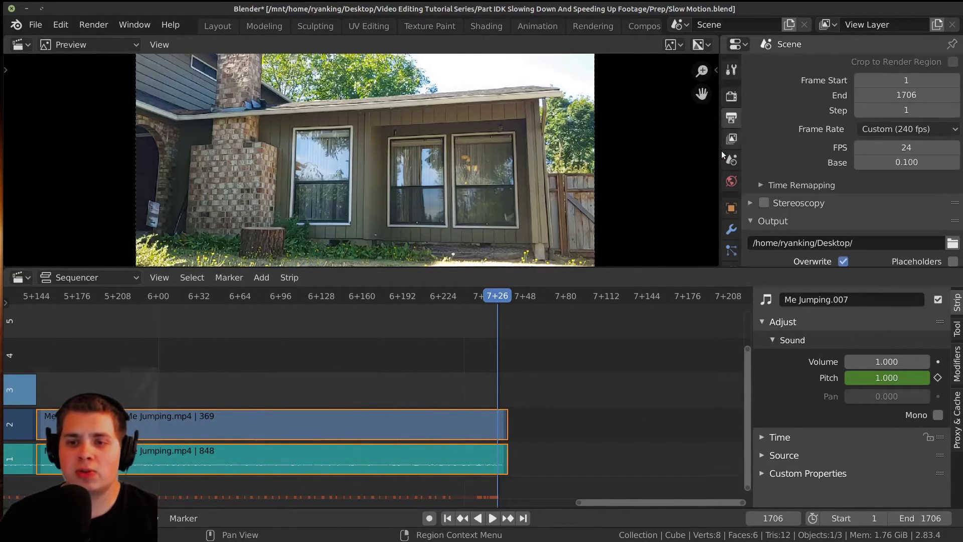
scroll(802, 198, "down", 6)
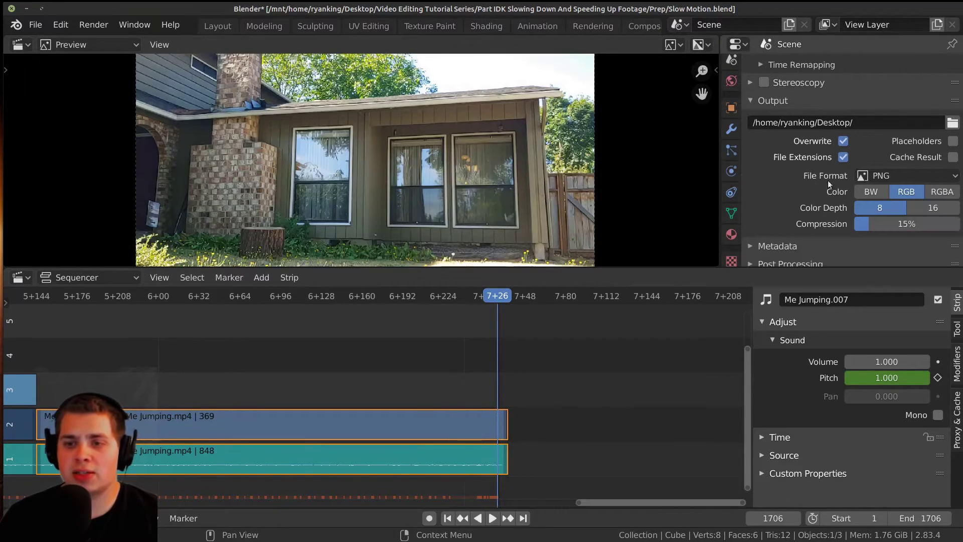
left_click(886, 176)
left_click(889, 262)
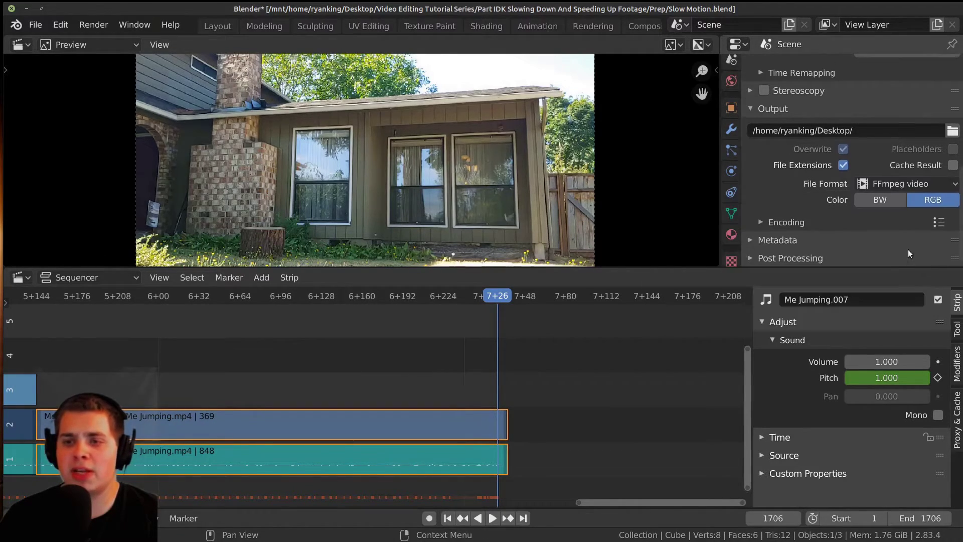
left_click(780, 222)
scroll(936, 156, "down", 4)
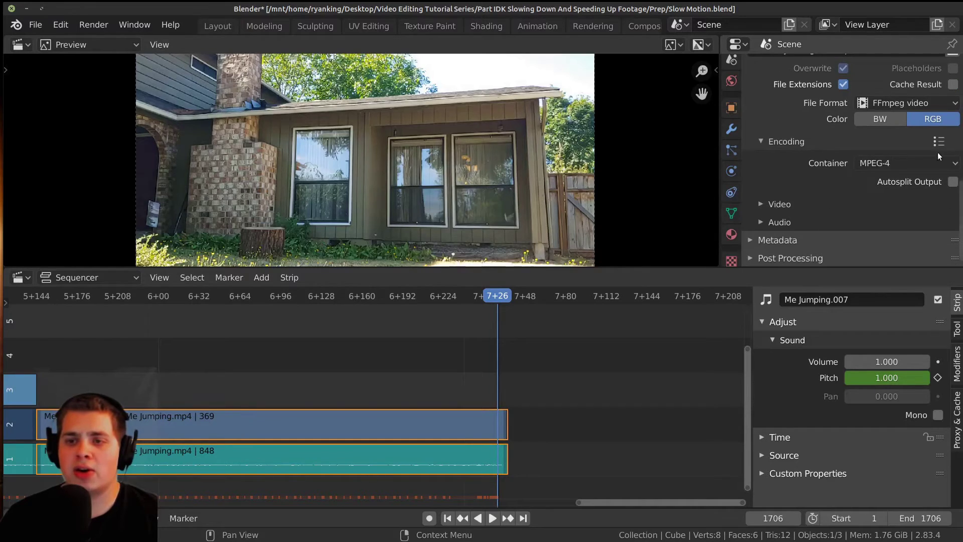
left_click(877, 161)
Expand the video encoding settings and use H.264 as the video codec
left_click(780, 204)
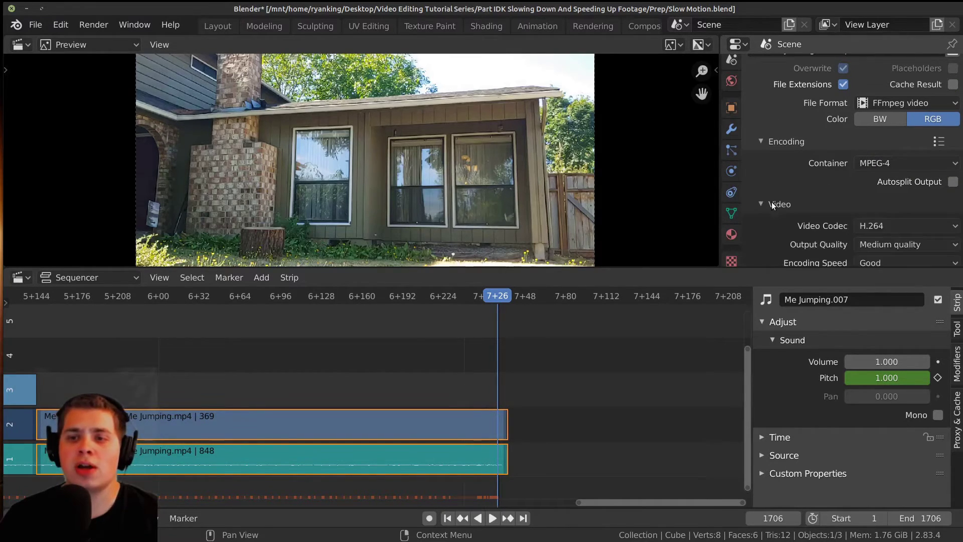
scroll(809, 164, "down", 5)
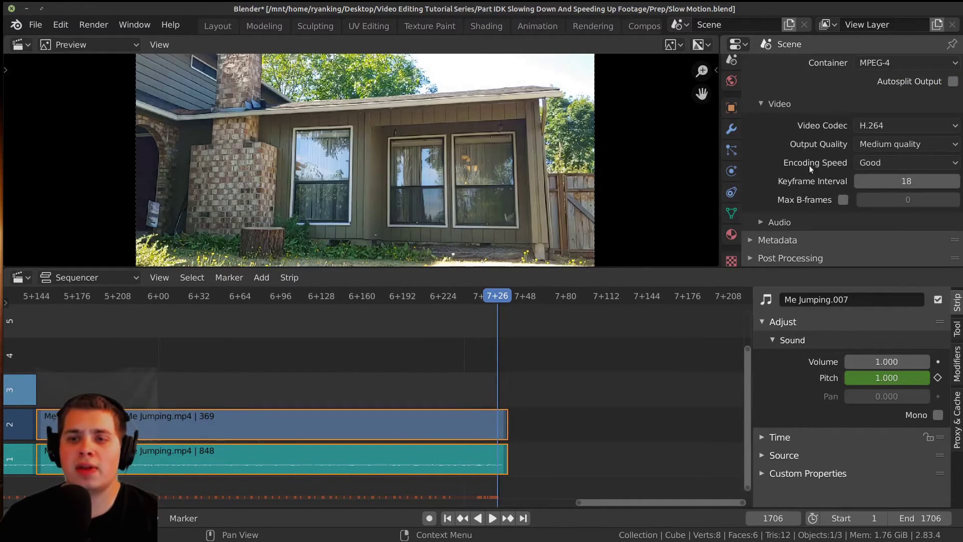
left_click(898, 124)
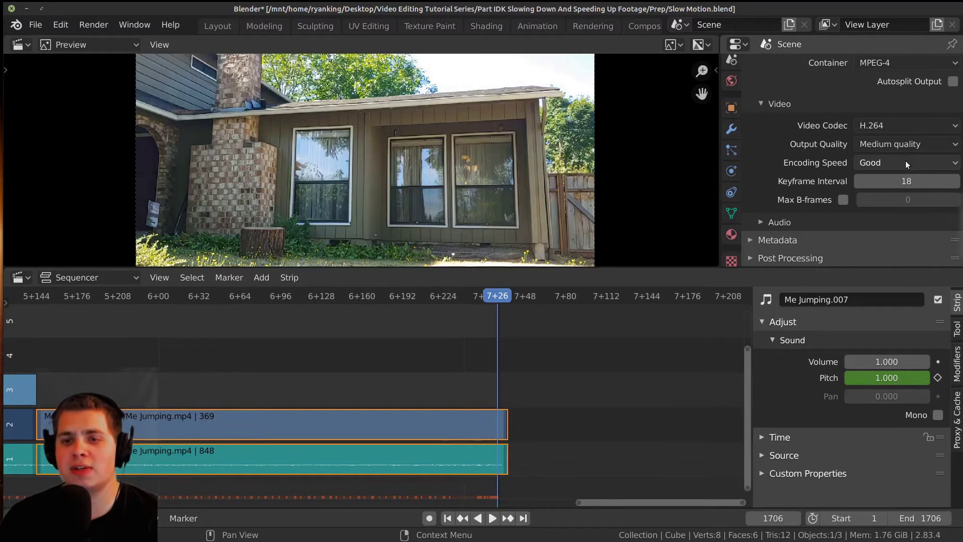
Expand the audio encoding settings and set the audio codec to AAC
left_click(776, 219)
scroll(832, 160, "down", 3)
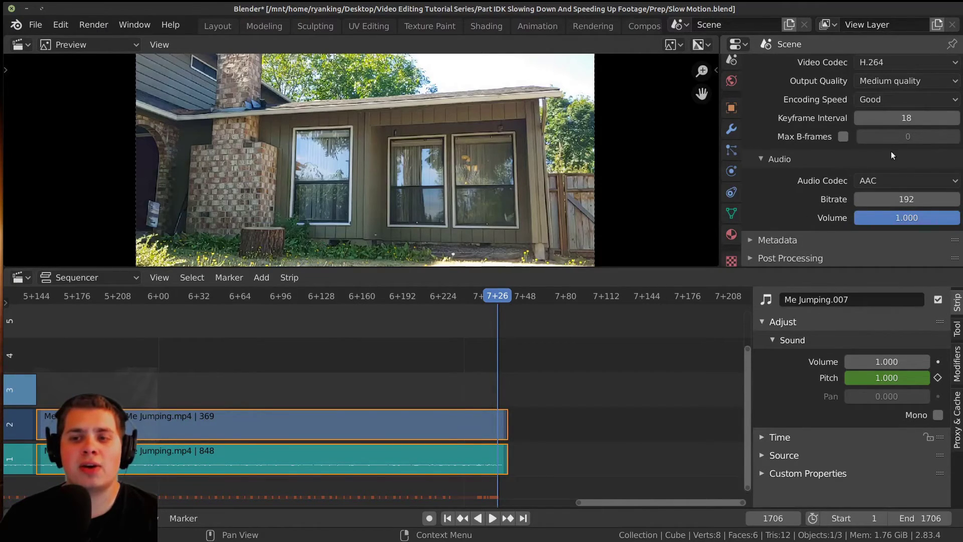
left_click(889, 181)
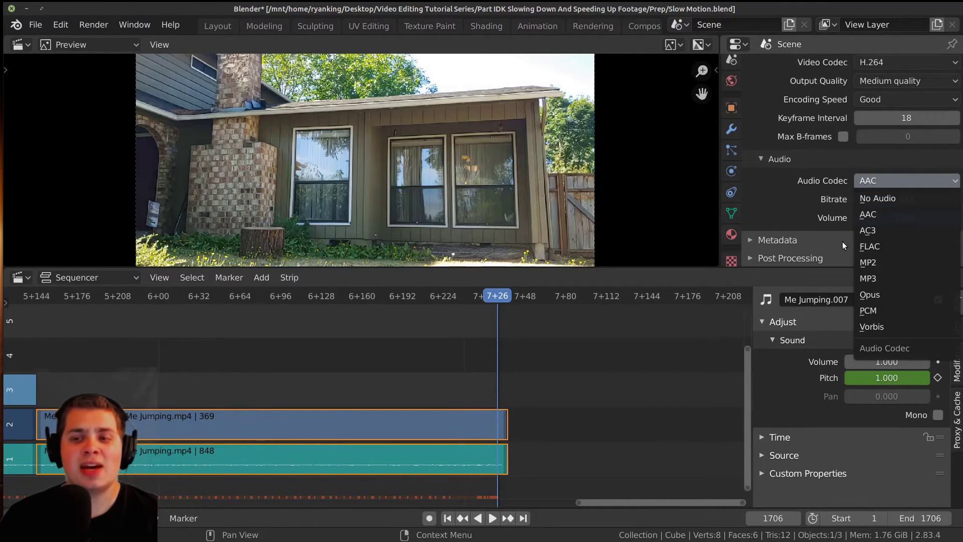
left_click(883, 278)
left_click(888, 179)
left_click(868, 214)
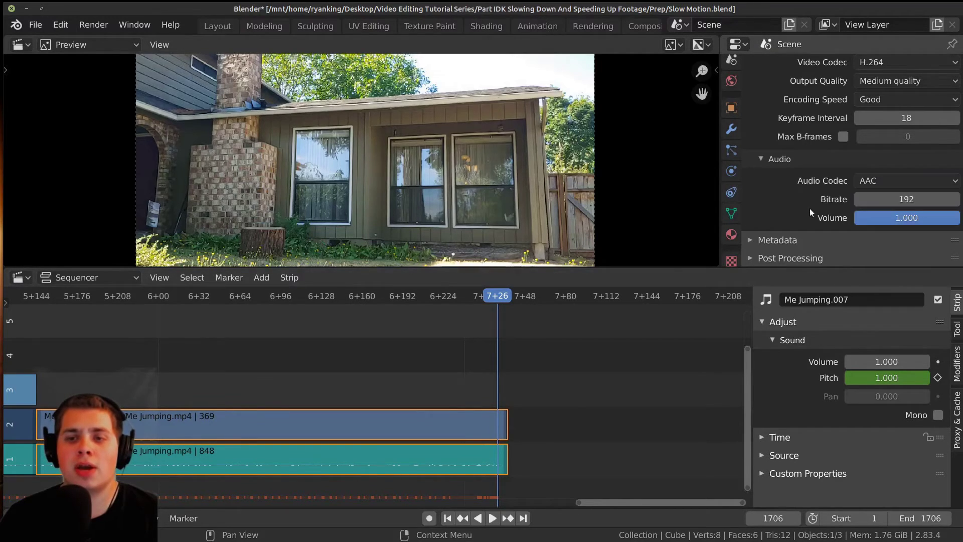
Save the project file and start rendering the animation
scroll(827, 203, "up", 10)
scroll(847, 198, "up", 8)
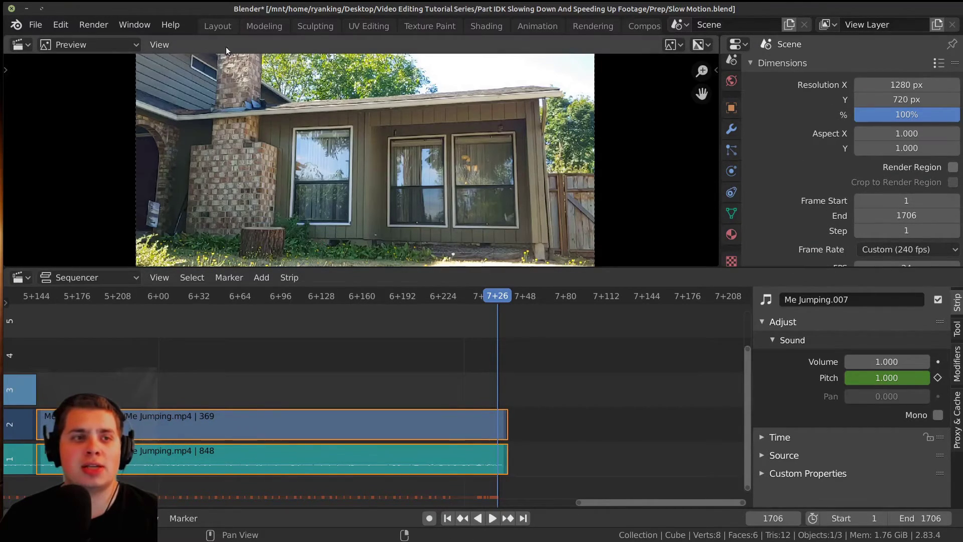
left_click(36, 25)
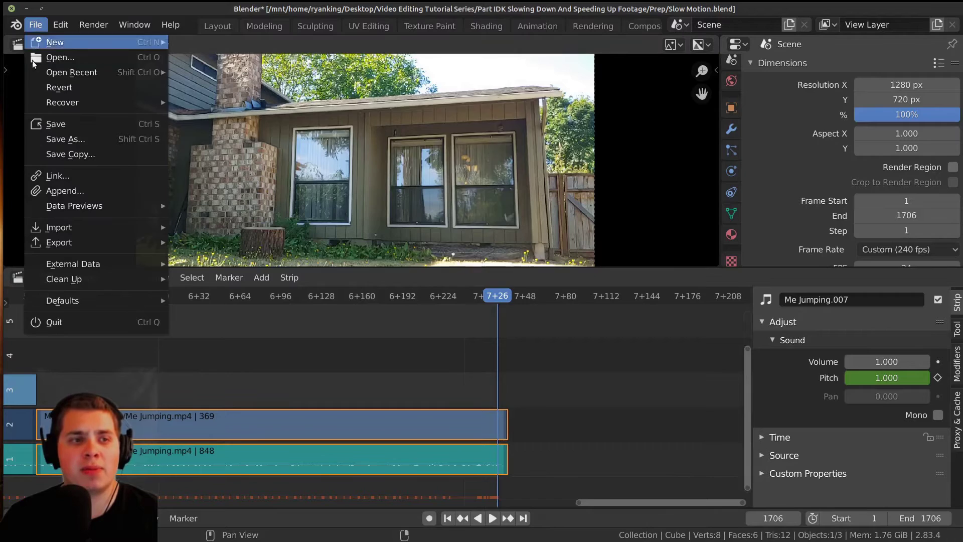
left_click(71, 124)
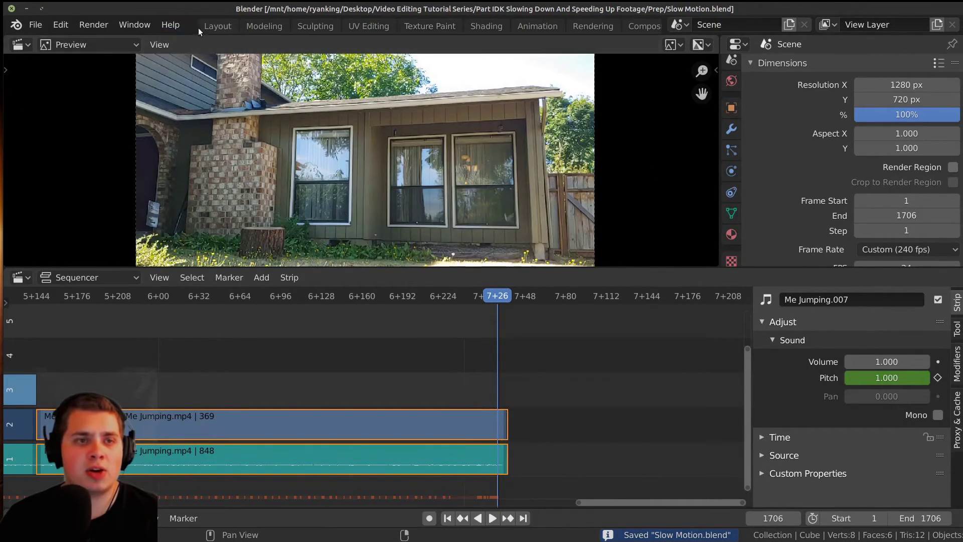
left_click(92, 25)
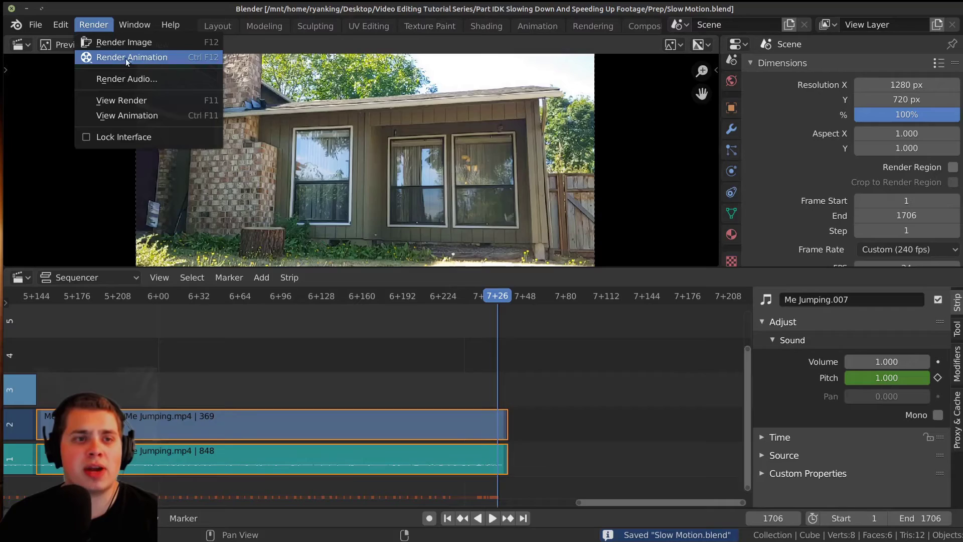
left_click(162, 58)
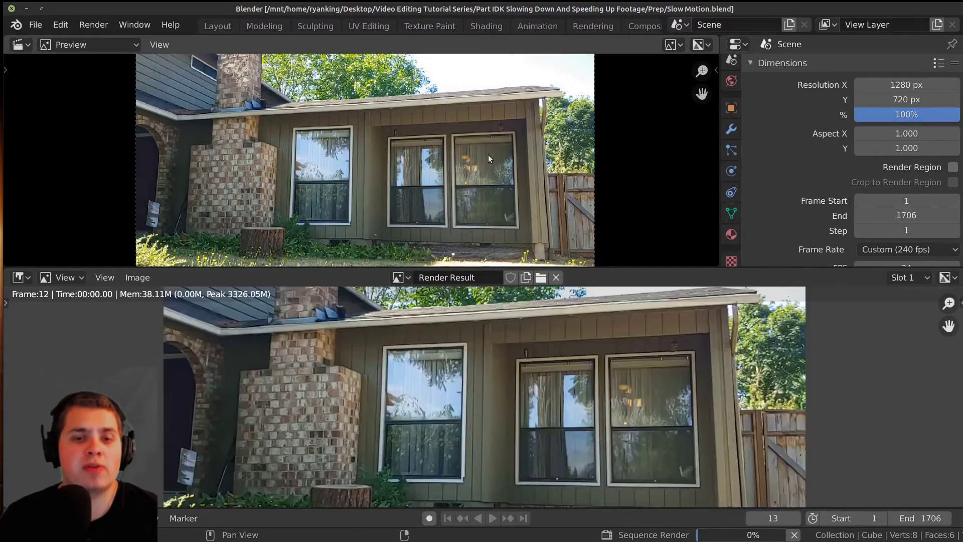